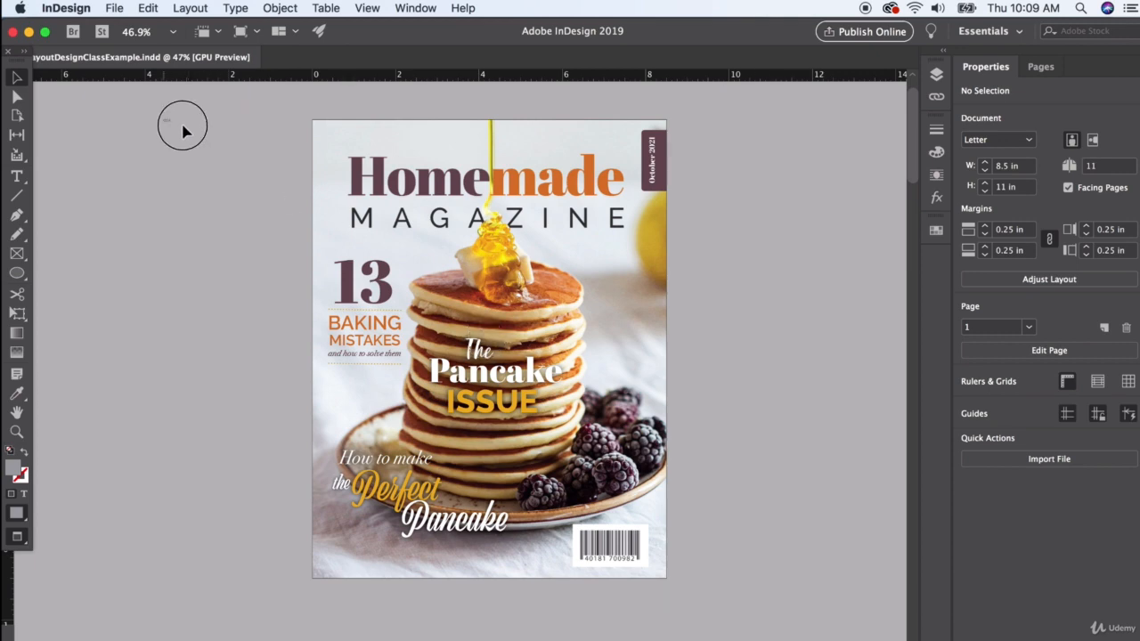
Step: Delete all of the artwork and text on the page 1 magazine cover
drag(164, 119, 810, 636)
key(Delete)
Step: Look over the empty cover, the pancake article spread and the document's page thumbnails
scroll(473, 401, down, 10)
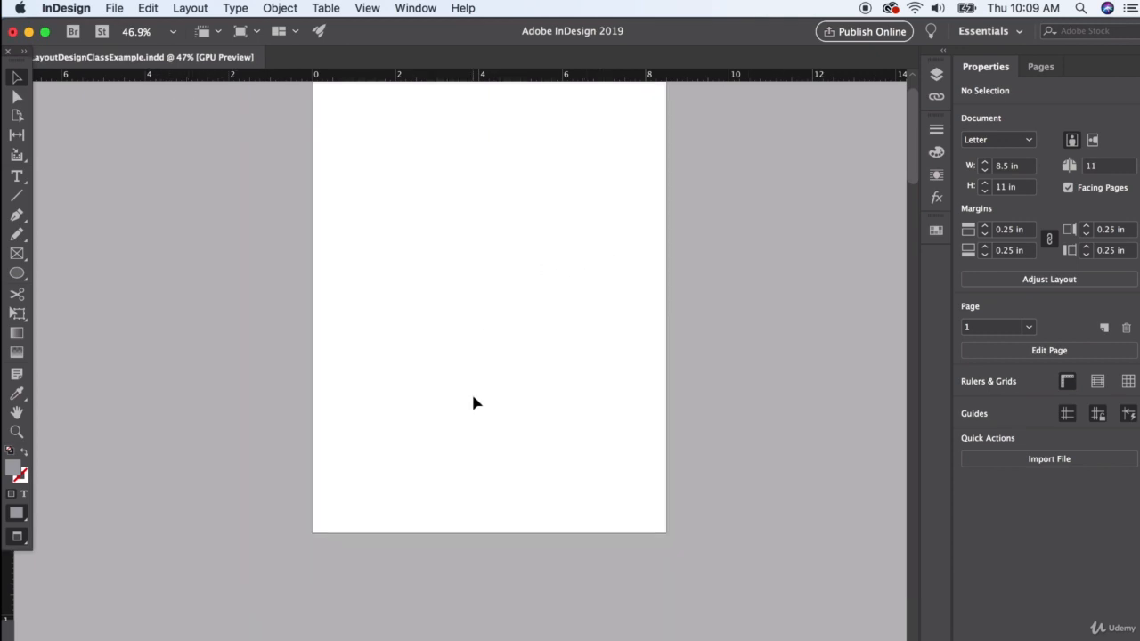
scroll(473, 402, down, 3)
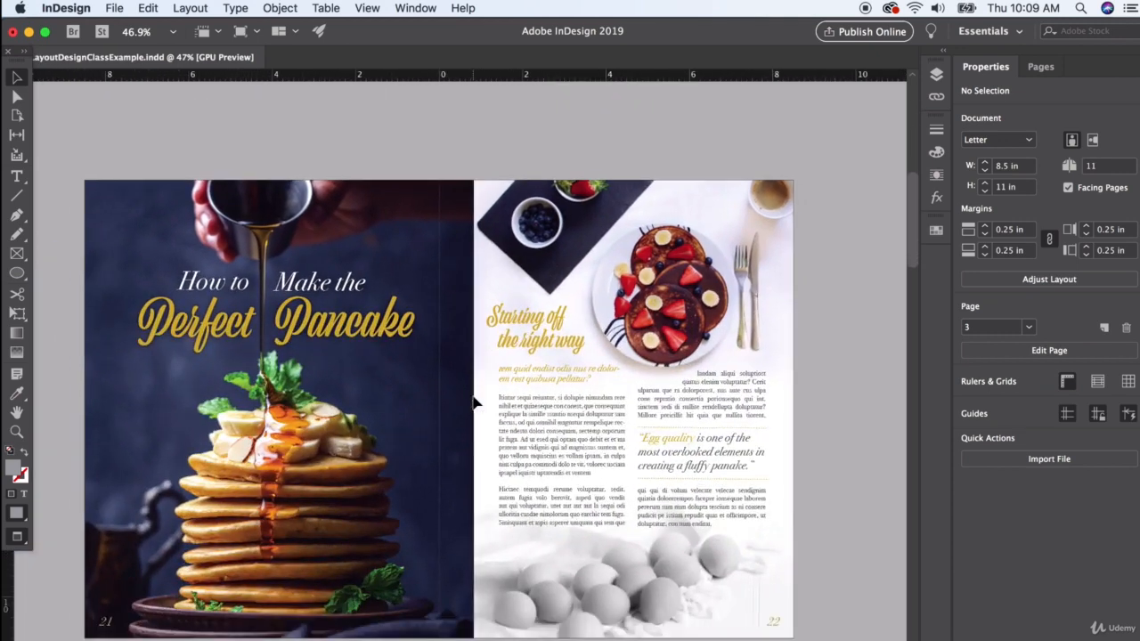
scroll(473, 401, up, 10)
scroll(472, 401, right, 3)
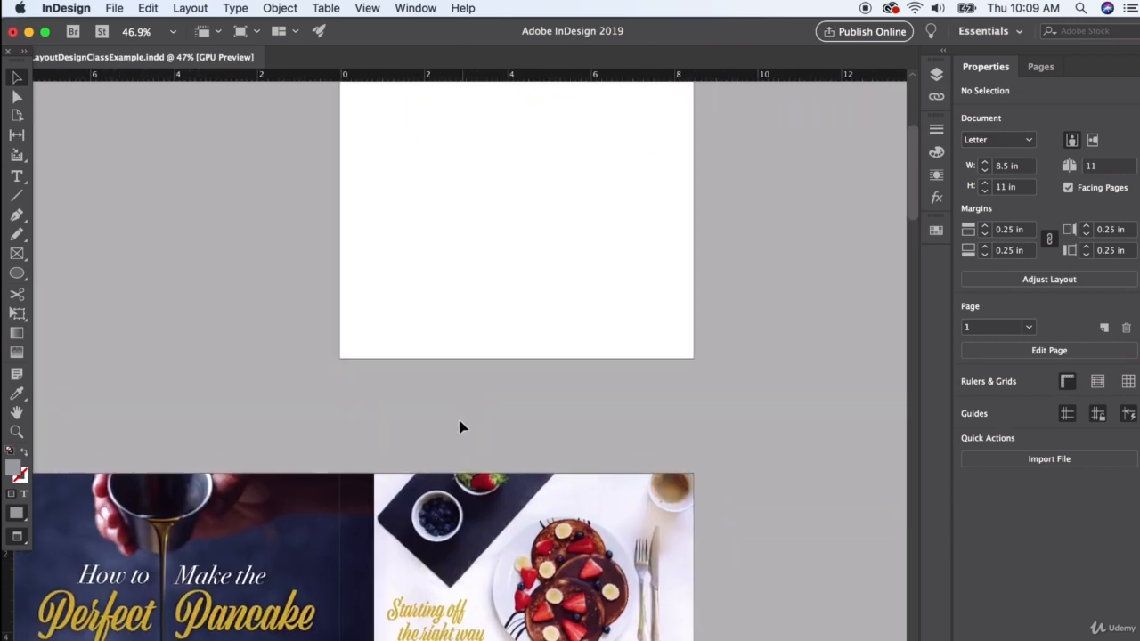
scroll(460, 426, up, 3)
scroll(460, 426, left, 2)
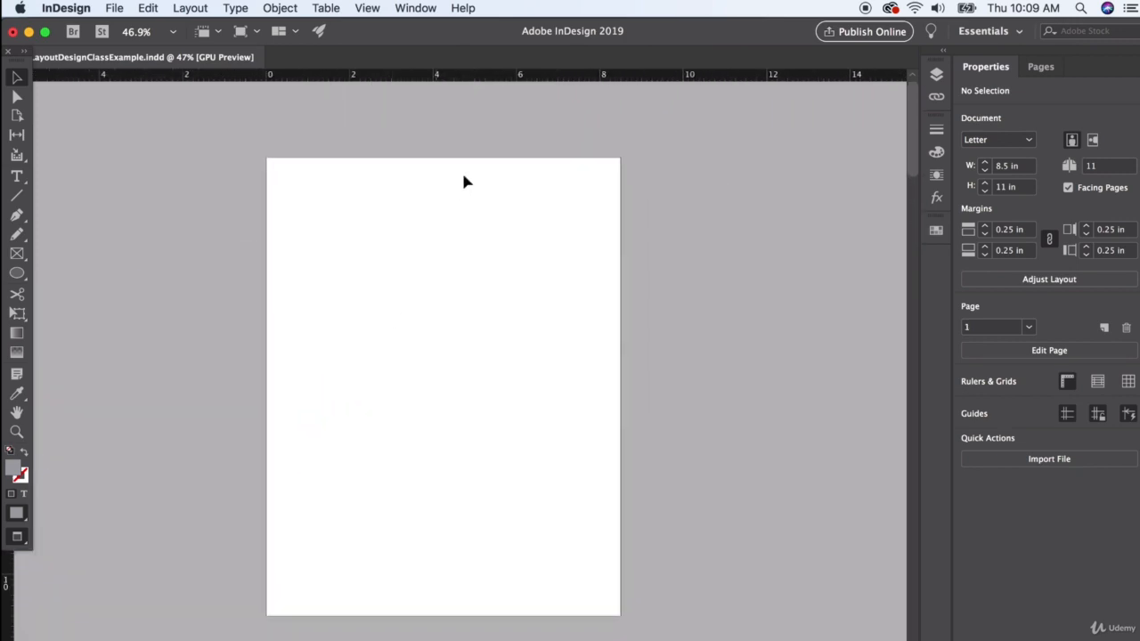
click(1040, 67)
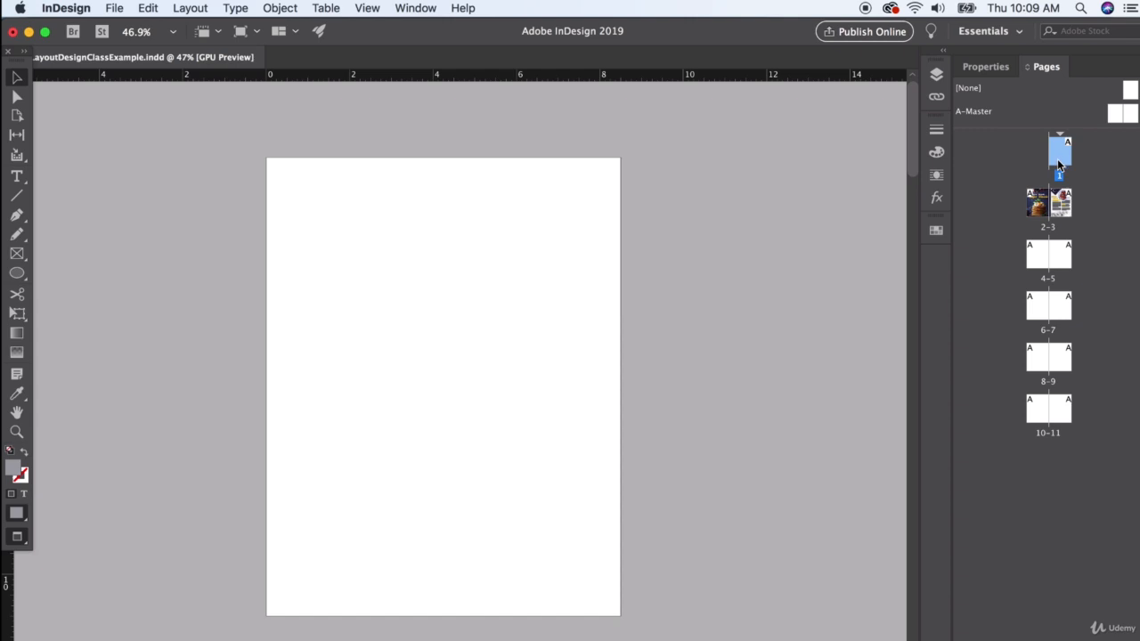
click(984, 67)
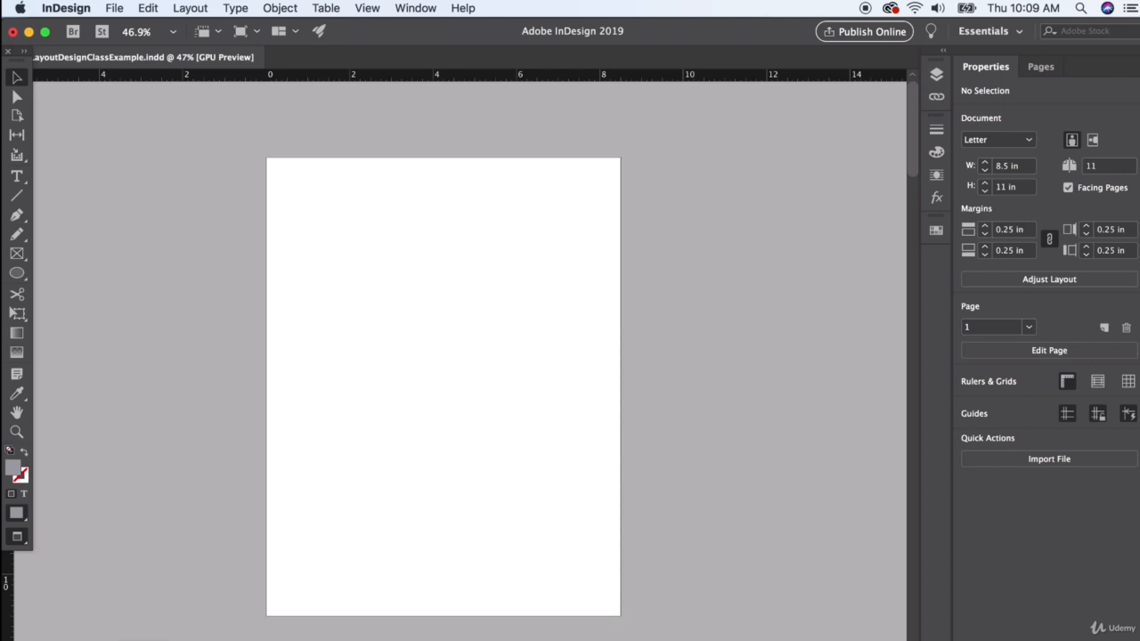
Step: Switch to Finder, move the Downloads window aside and select appetizing-bread-close-up-357573-2.jpg
click(143, 639)
drag(119, 86, 650, 91)
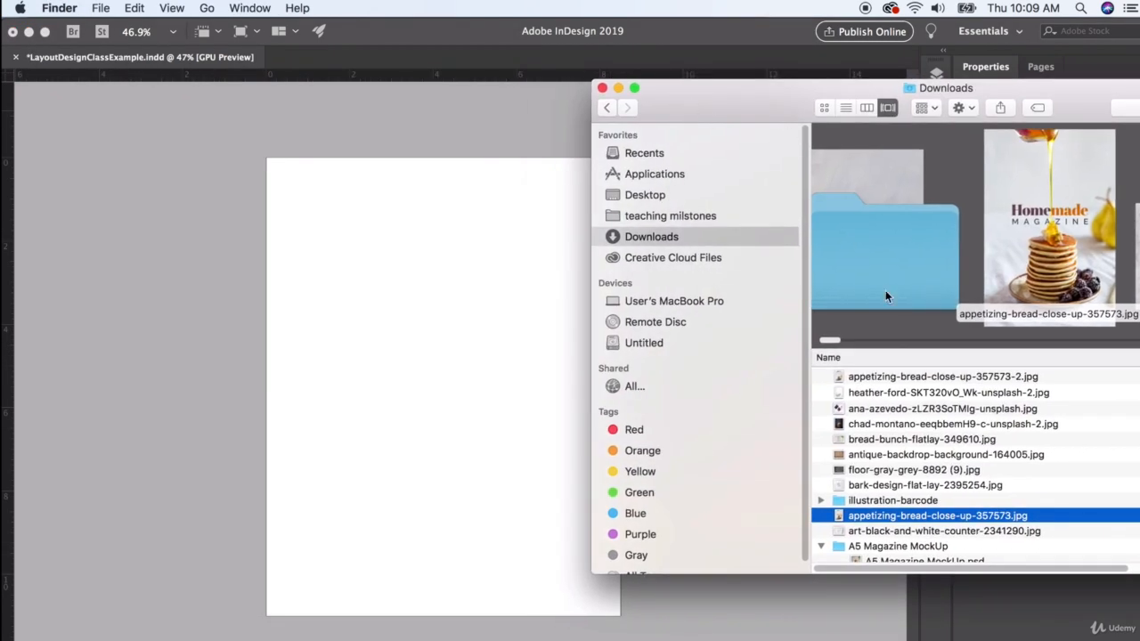
mouse_move(857, 376)
mouse_down()
mouse_move(834, 359)
mouse_move(867, 375)
mouse_up()
click(451, 316)
Step: Draw an 8.5 by 11 in rectangle that covers the whole cover page
click(20, 274)
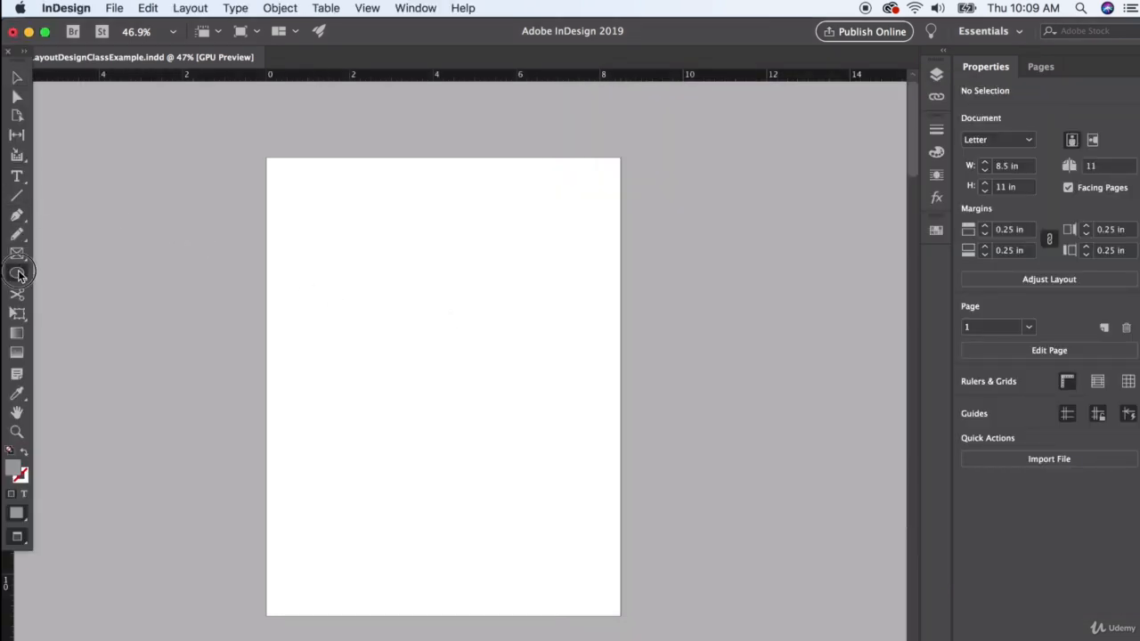
drag(20, 274, 84, 290)
drag(269, 160, 621, 616)
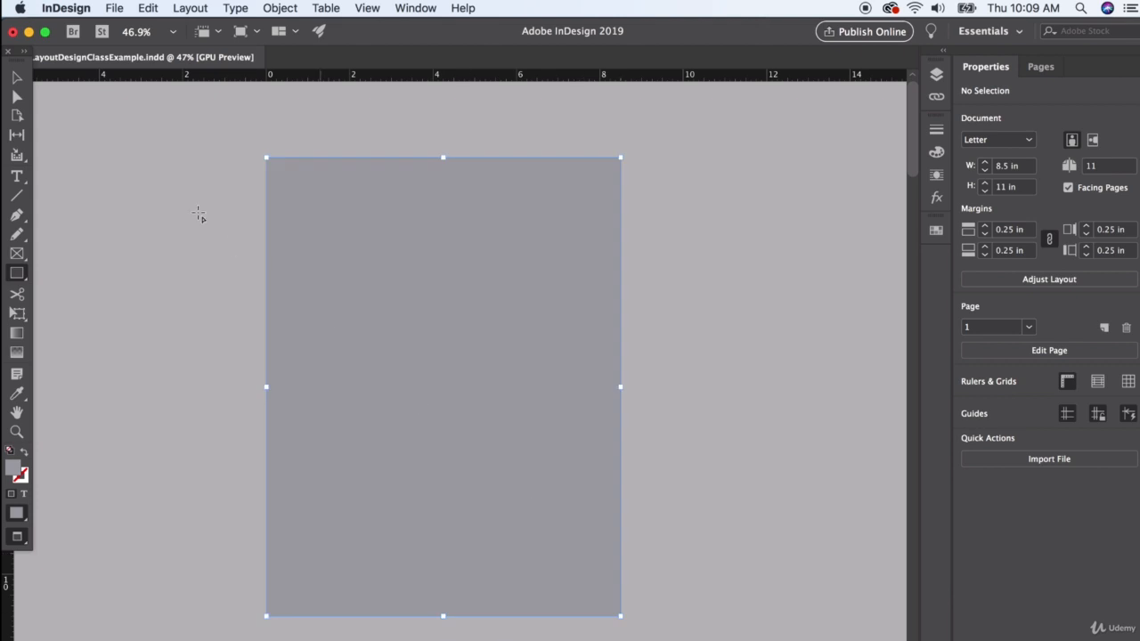
Step: Extend the full-page rectangle past the page edges into the bleed, to about 8.77 by 11.33 in starting at X and Y -0.125 in
click(17, 79)
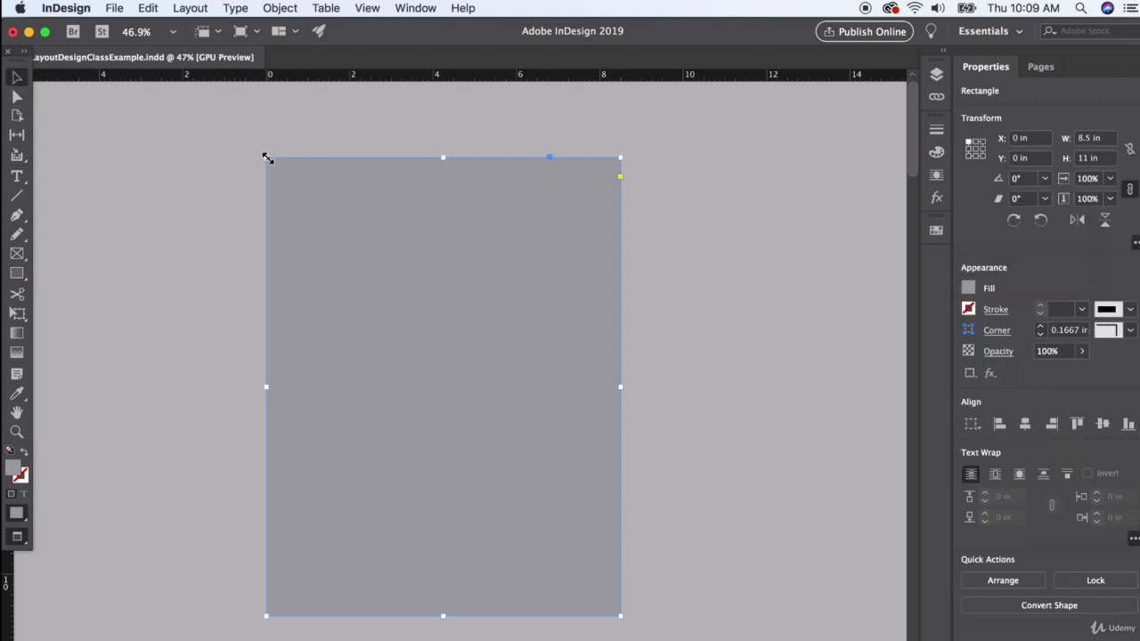
key(w)
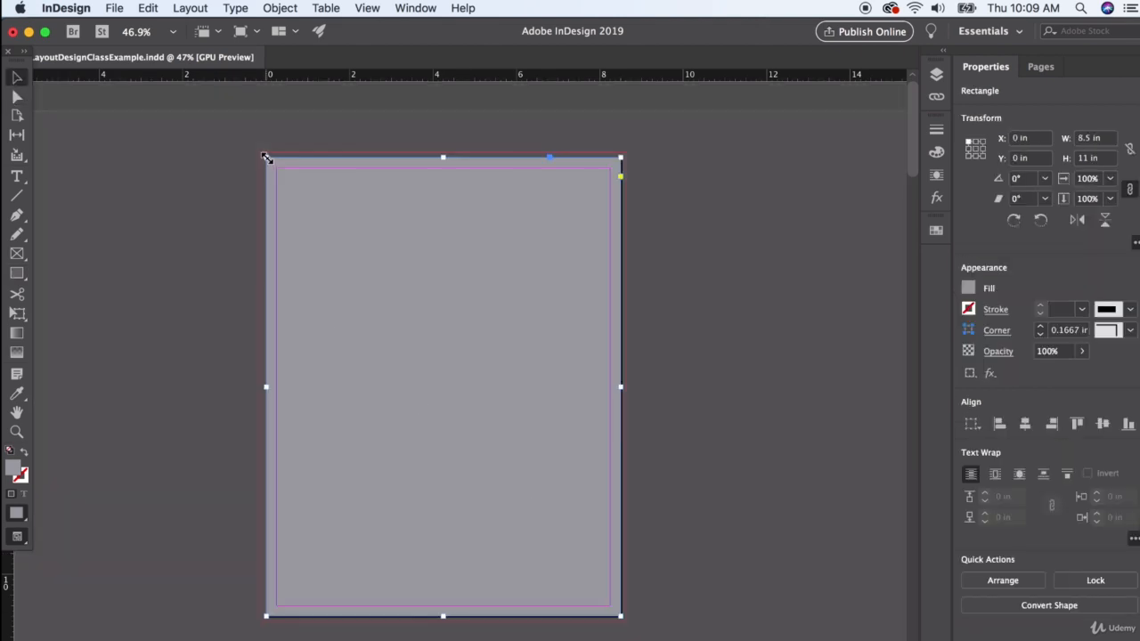
drag(265, 157, 258, 152)
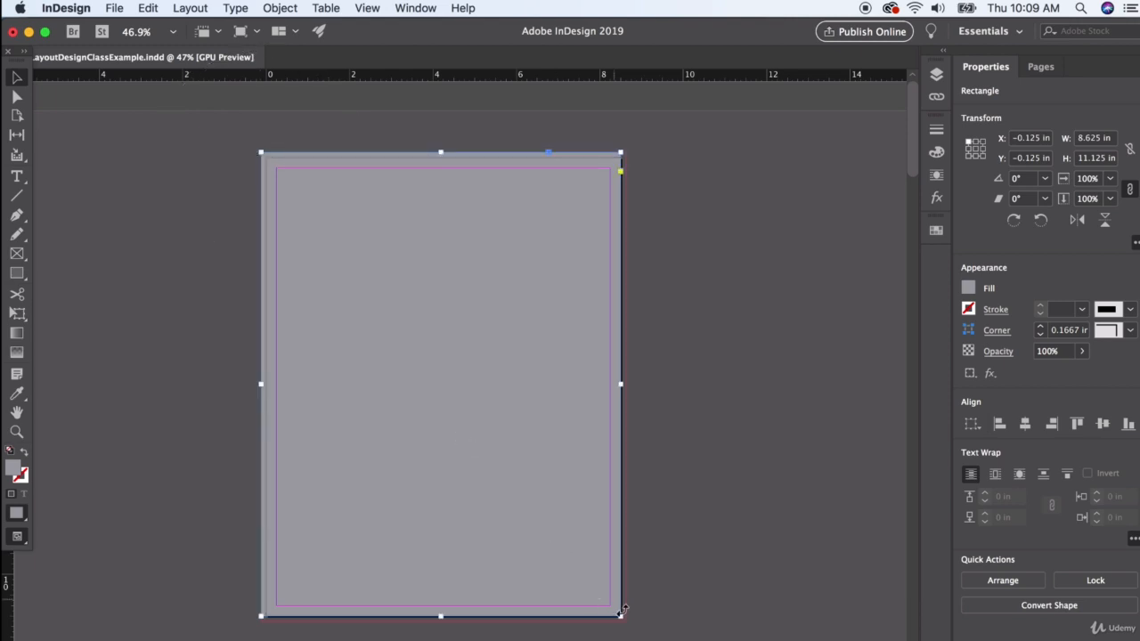
drag(621, 616, 625, 624)
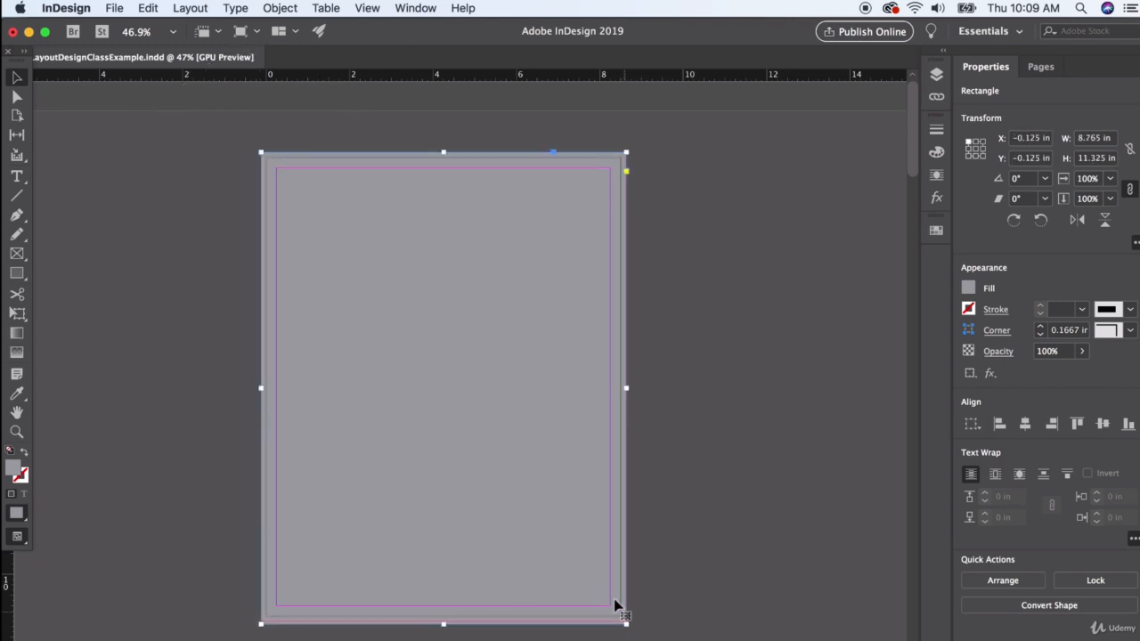
key(w)
Step: Place appetizing-bread-close-up-357573-2.jpg from Finder into the full-page frame and fit it with Content-Aware Fit
key(super+Tab)
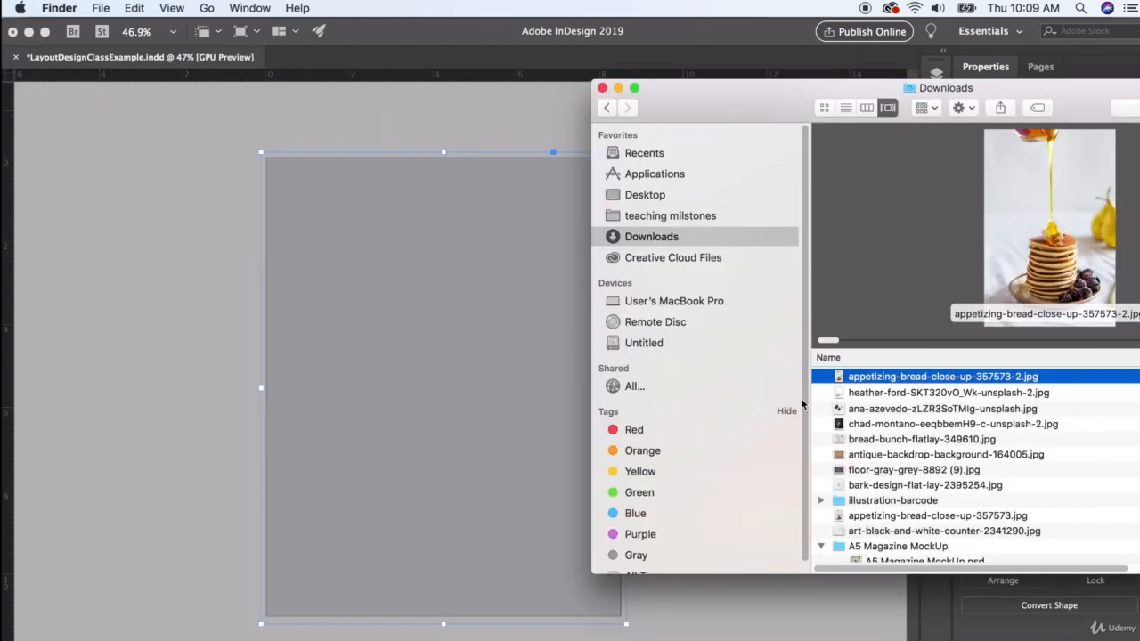
drag(850, 375, 361, 360)
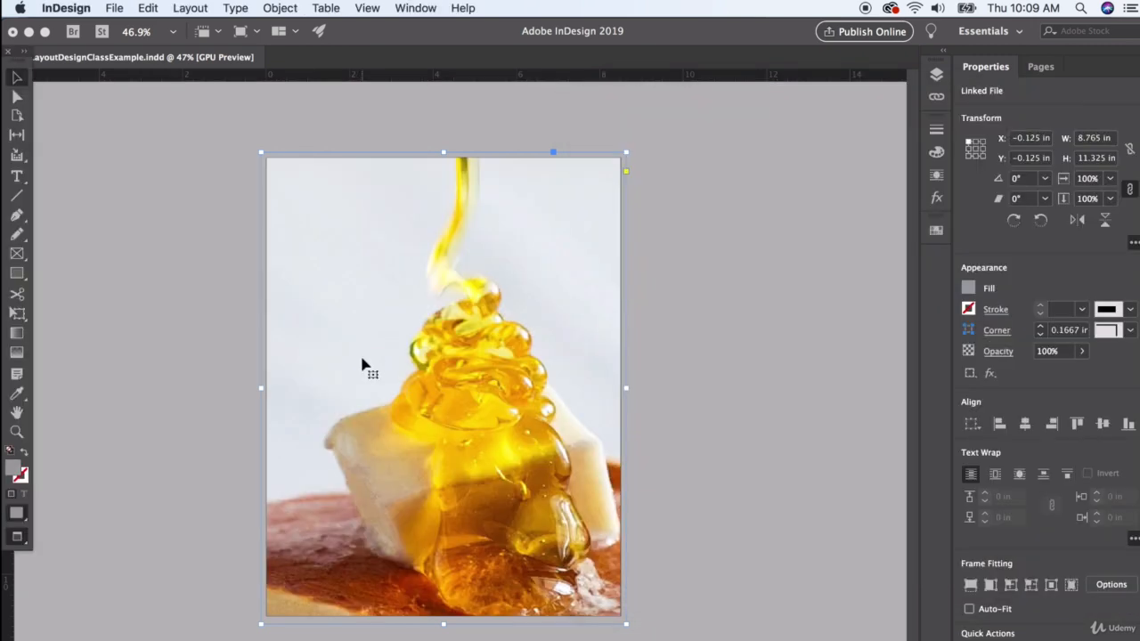
right_click(389, 262)
mouse_move(508, 428)
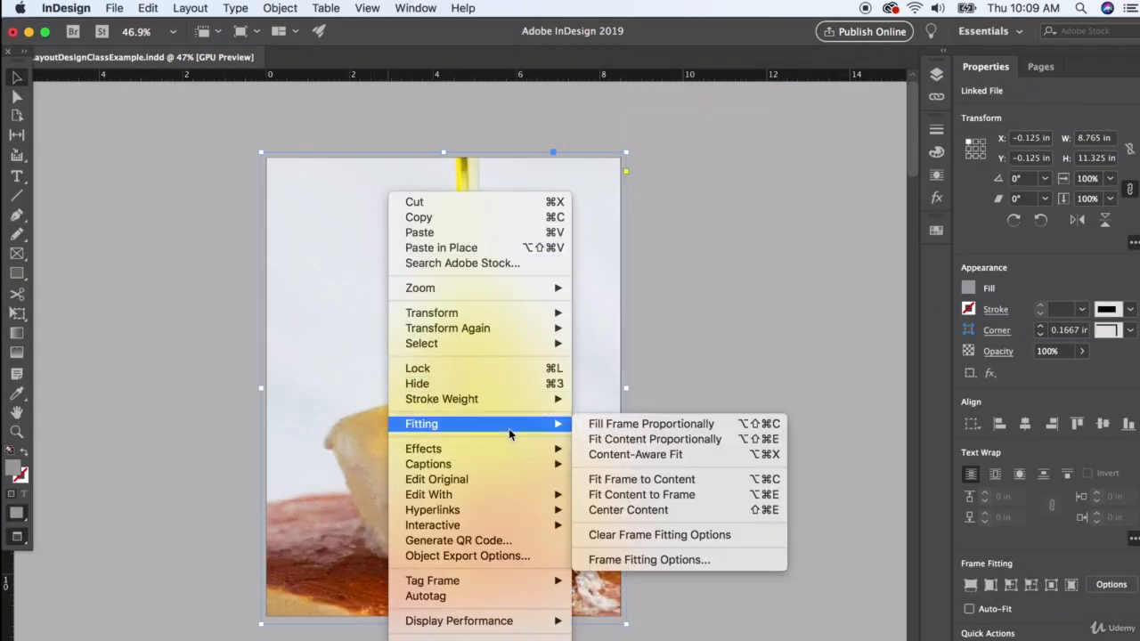
click(625, 455)
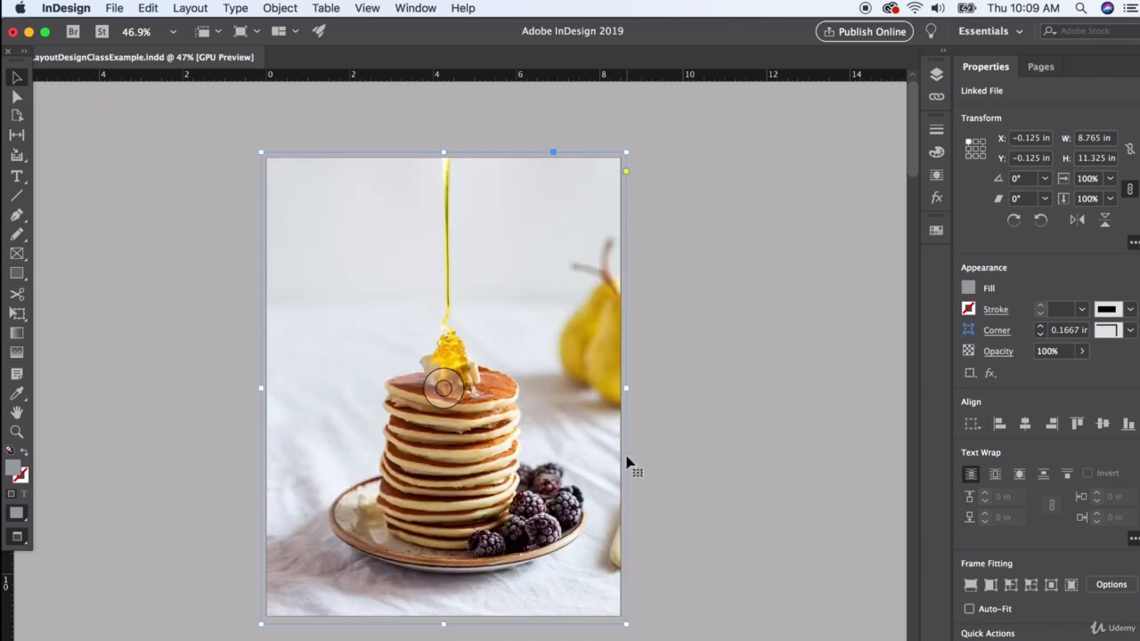
click(765, 380)
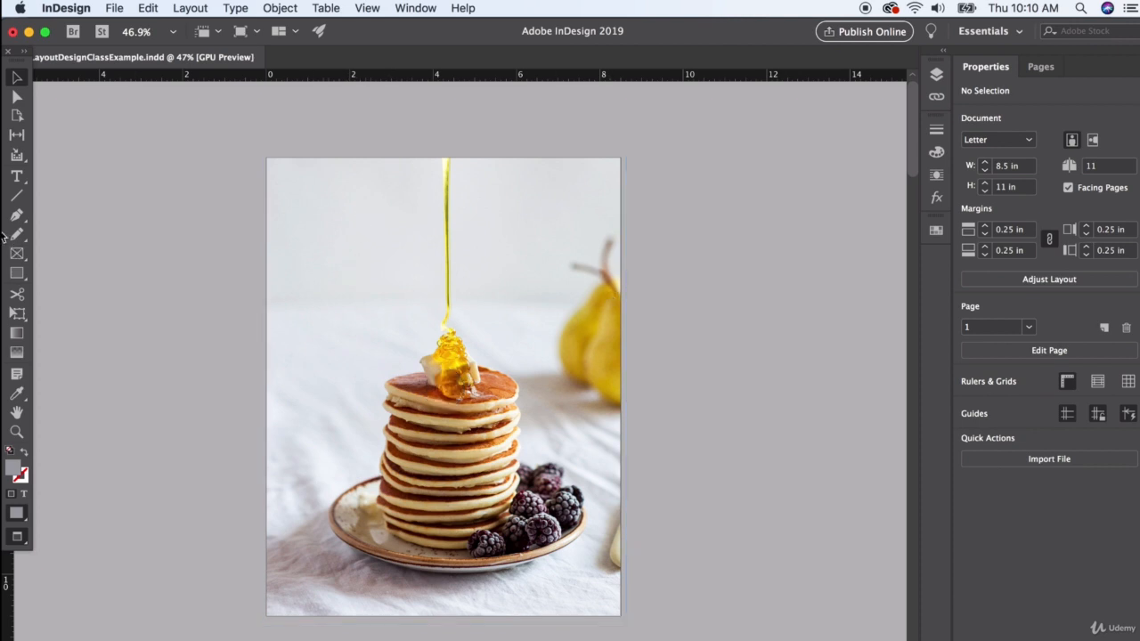
Step: Draw a wide placeholder rectangle about 6.68 by 1.96 in across the upper cover, over the honey stream
click(17, 274)
mouse_move(402, 224)
mouse_down()
mouse_move(587, 251)
mouse_move(586, 277)
mouse_up()
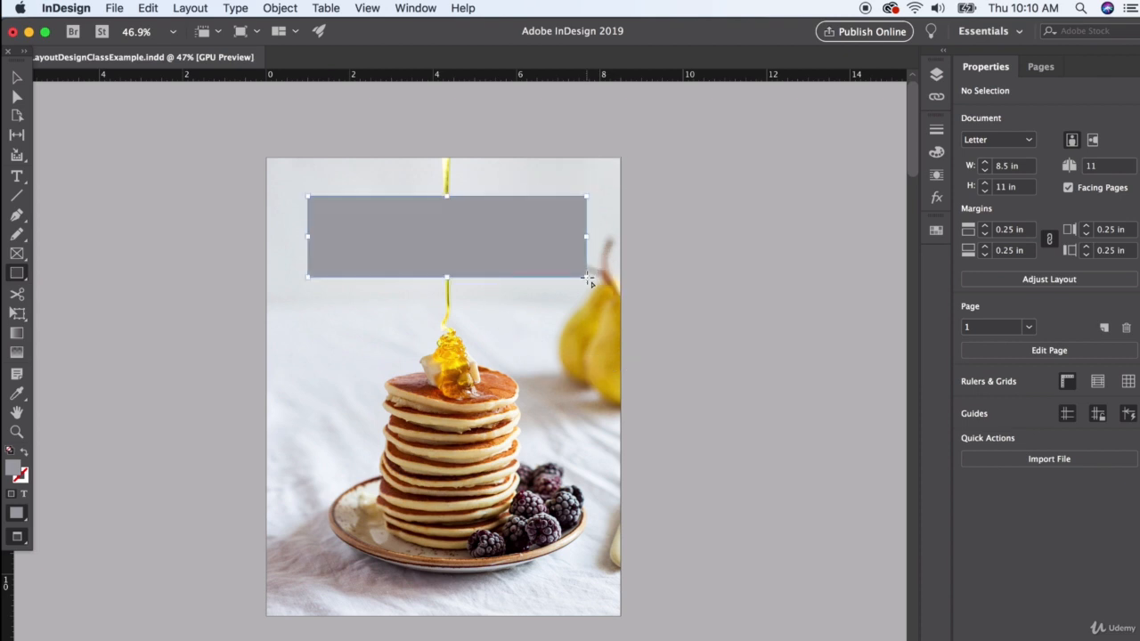
key(v)
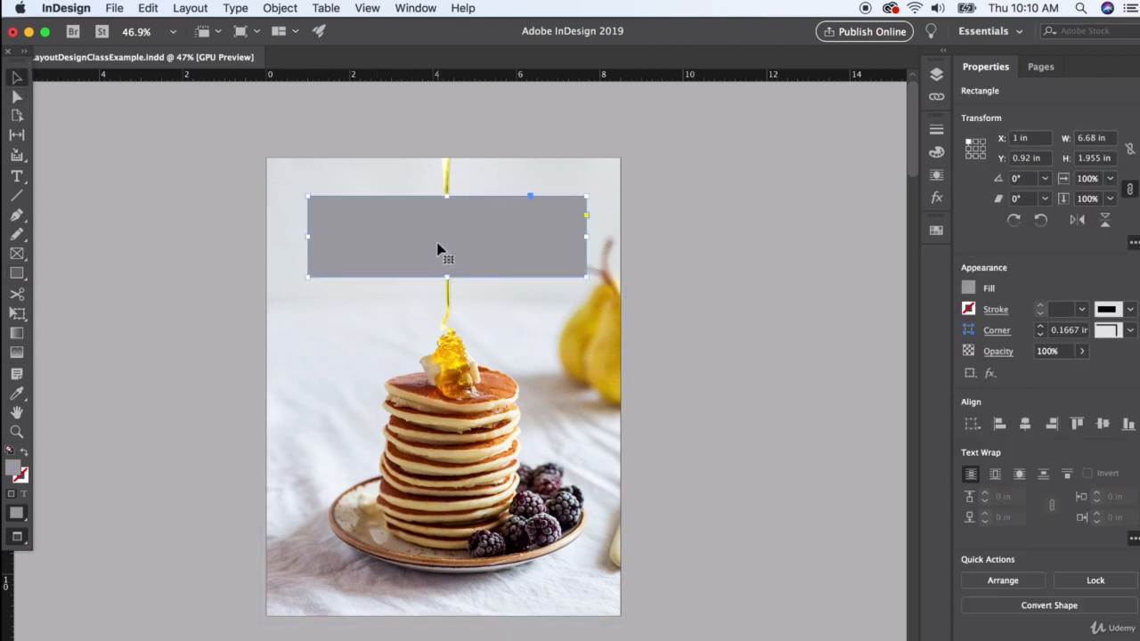
Step: Draw a narrow vertical rectangle about 0.64 by 1.68 in overlapping the cover's right edge near the top corner
key(m)
drag(631, 167, 604, 239)
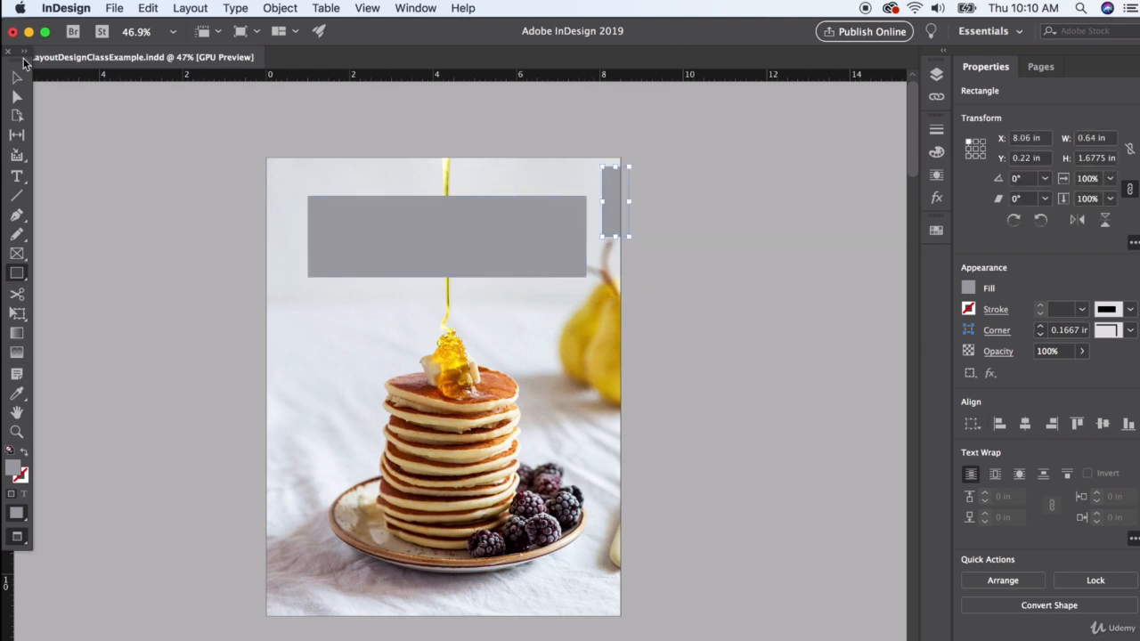
click(17, 78)
click(203, 243)
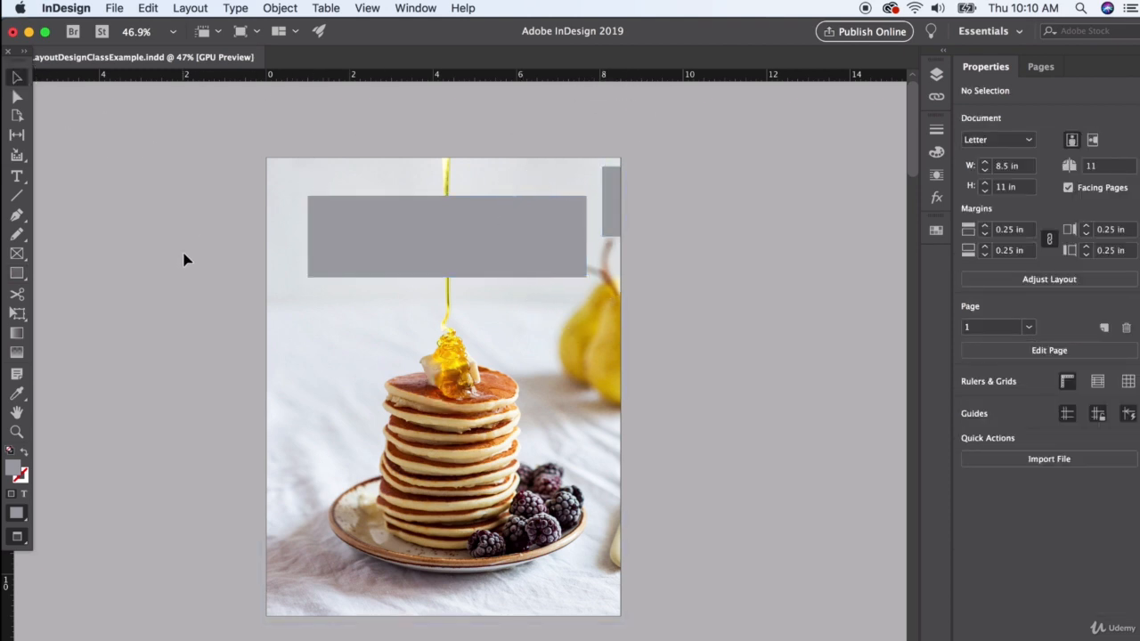
Step: Draw a rectangle about 1.88 by 3.03 in beside the pancake stack's left side and move it slightly up and left
click(17, 274)
drag(298, 329, 377, 455)
click(17, 77)
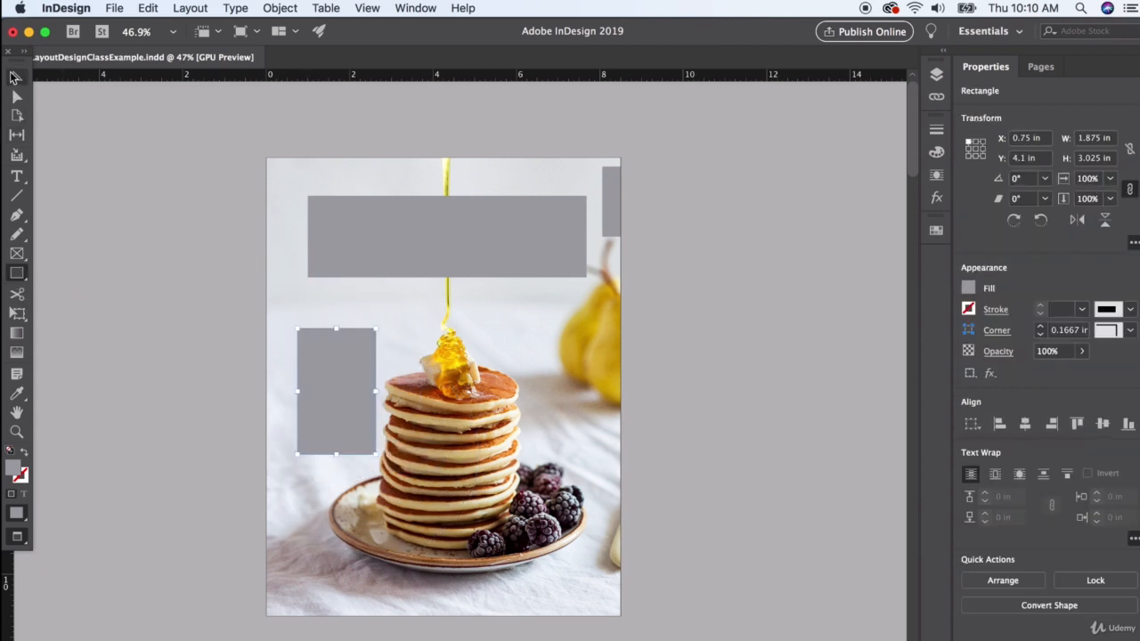
click(130, 237)
drag(347, 386, 342, 381)
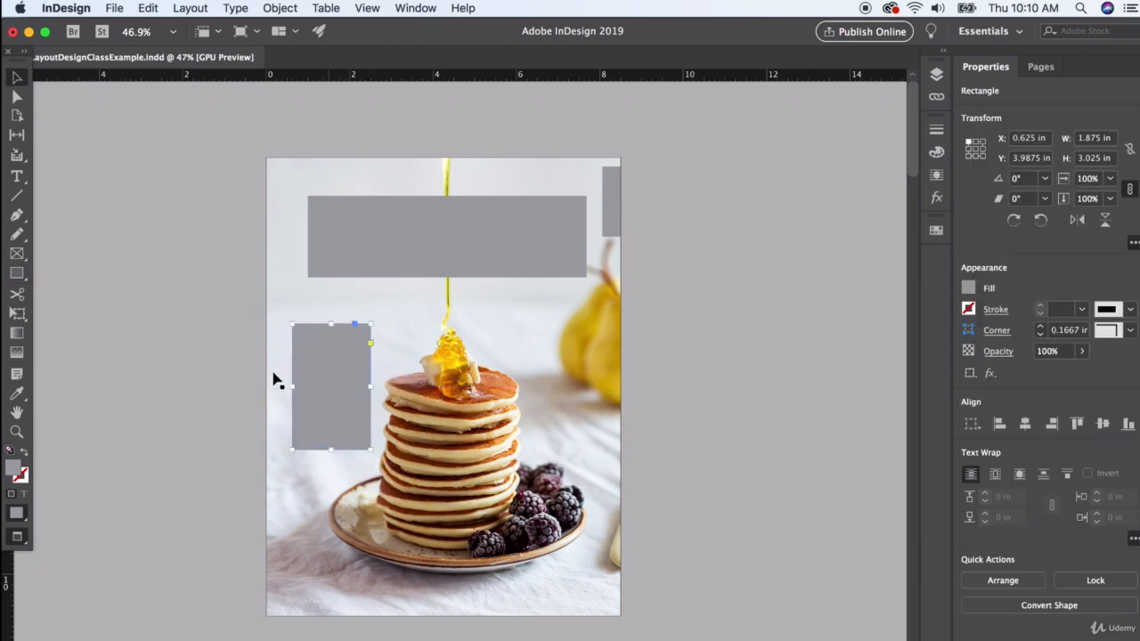
Step: Draw a placeholder rectangle about 3.94 by 1.73 in over the plate's lower left, left-aligned with the rectangle above it
click(16, 273)
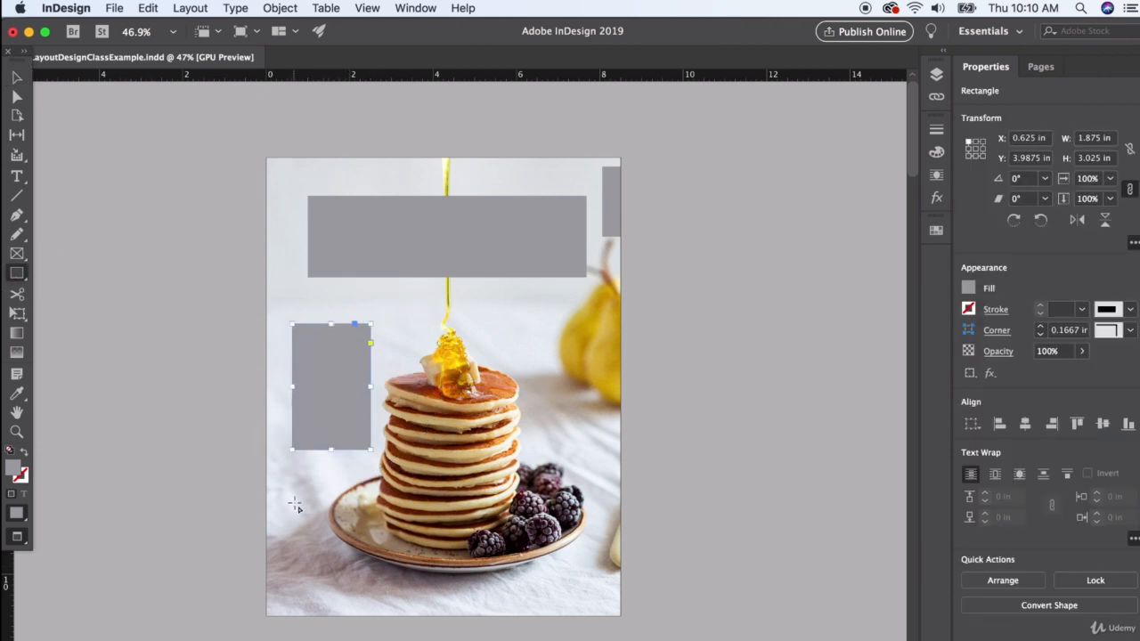
mouse_move(293, 503)
mouse_down()
mouse_move(374, 541)
mouse_move(348, 526)
mouse_up()
key(super+z)
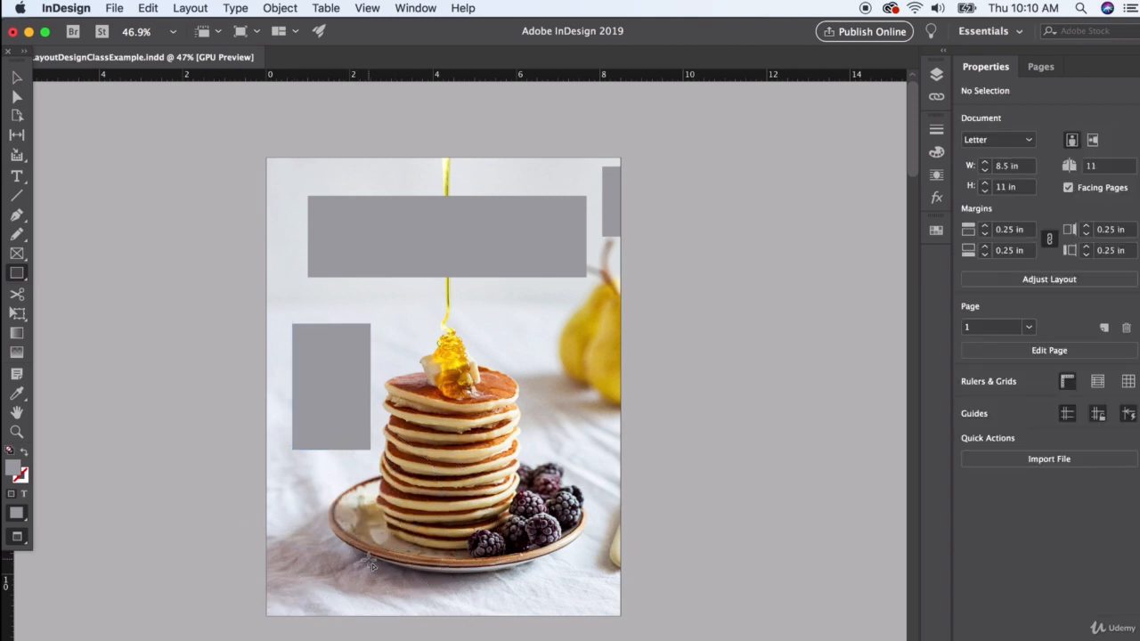
scroll(349, 565, up, 5)
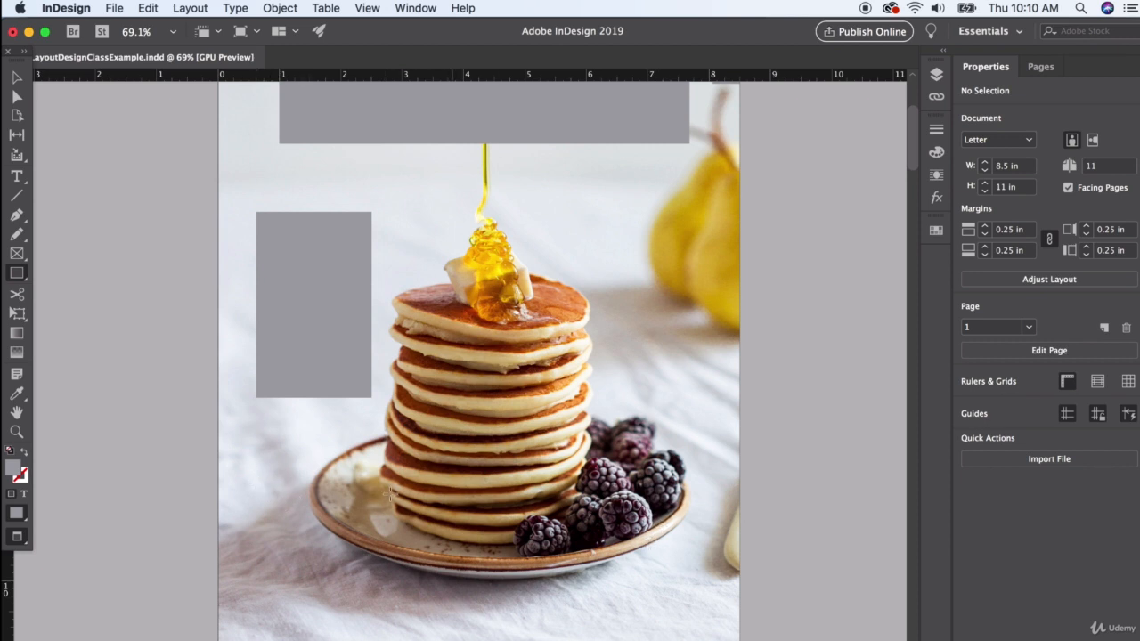
drag(257, 484, 497, 587)
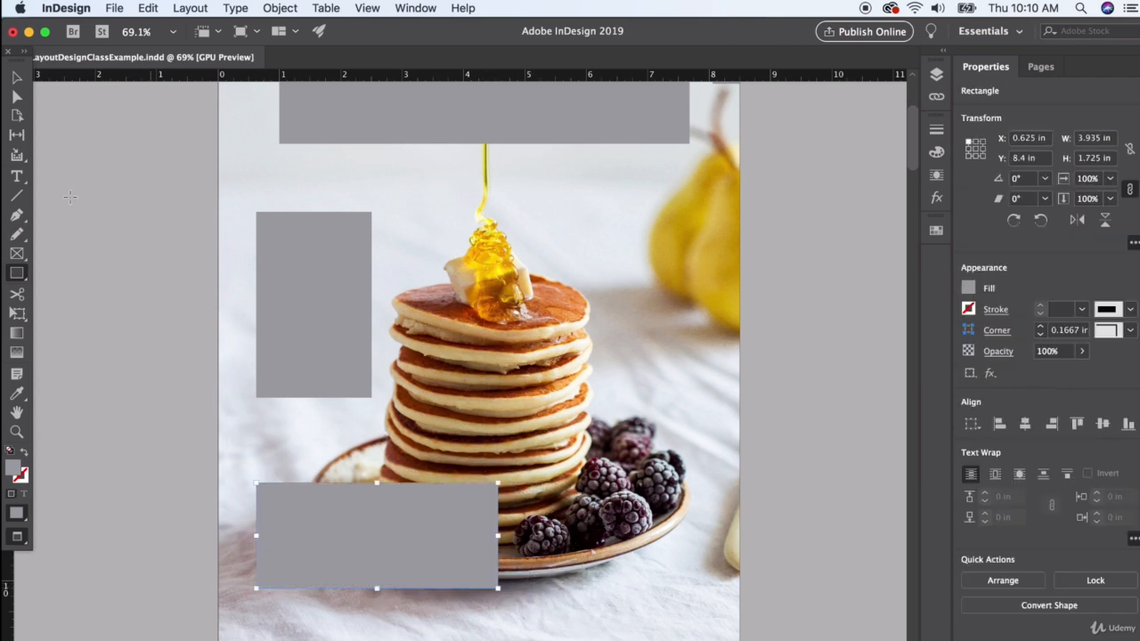
click(14, 77)
click(101, 234)
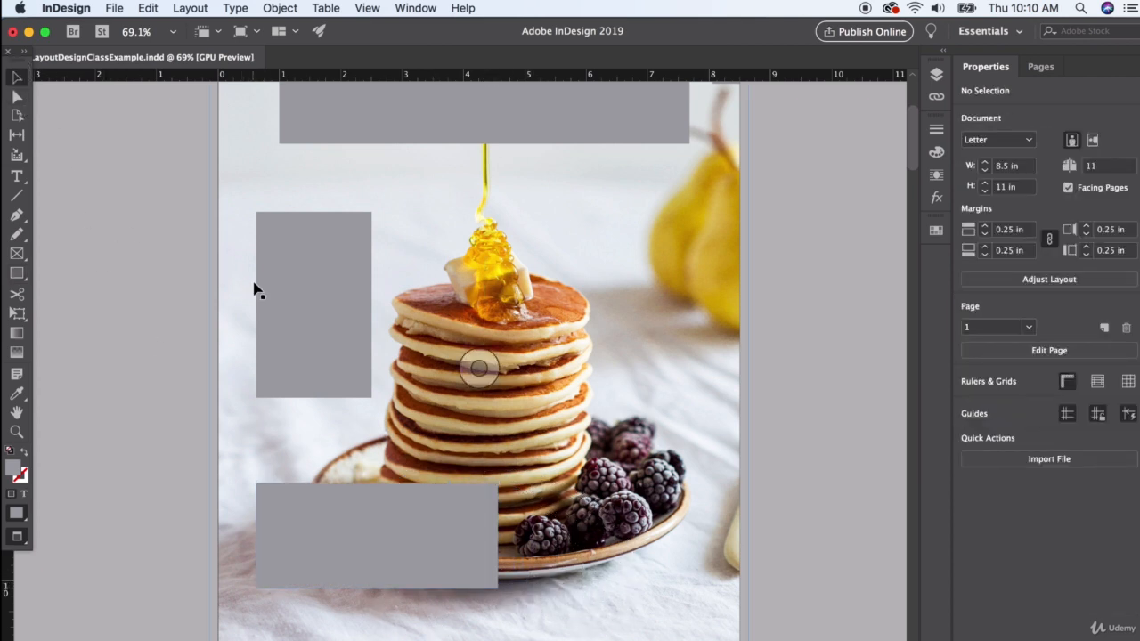
Step: Draw a rectangle over the middle of the pancake stack and lower its top edge, making it about 2.65 by 2.14 in
click(16, 274)
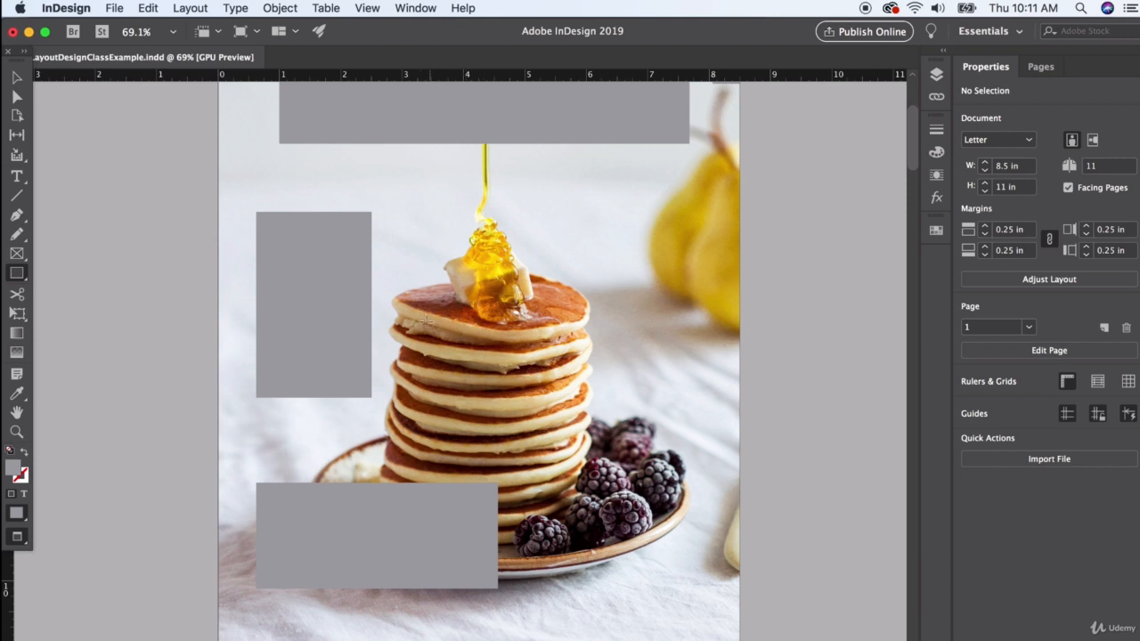
click(409, 310)
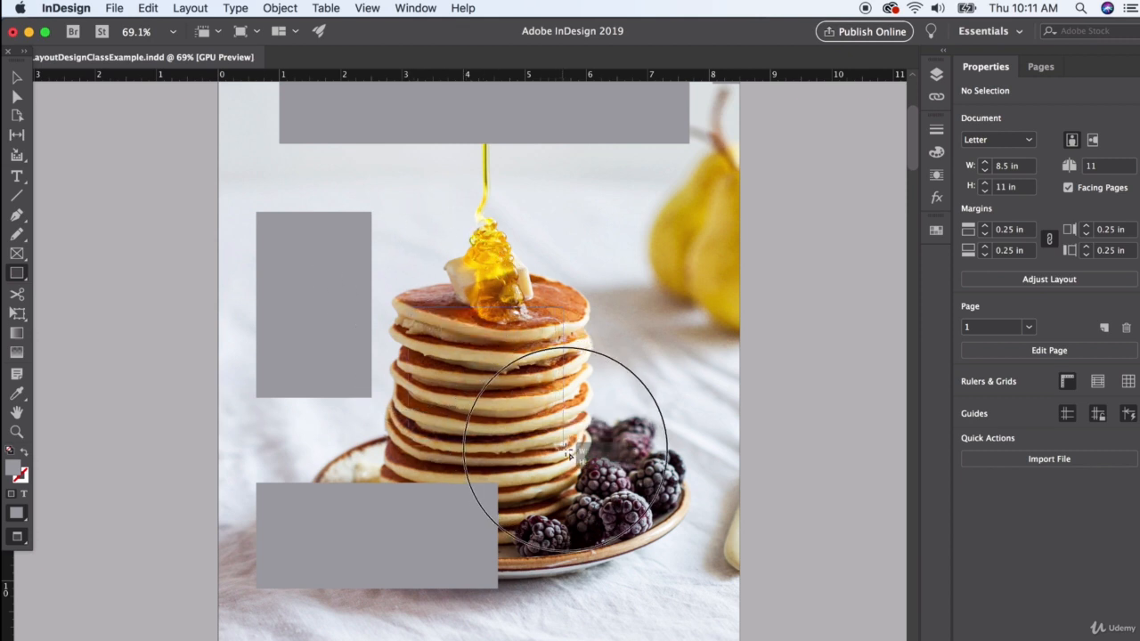
drag(573, 456, 570, 456)
key(v)
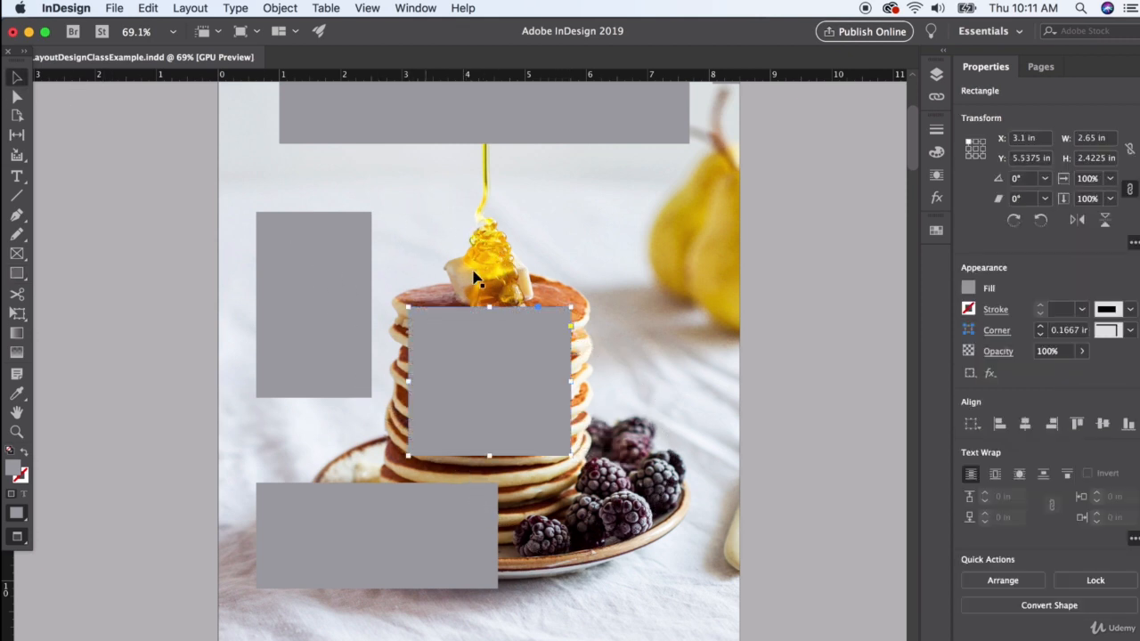
drag(489, 306, 490, 324)
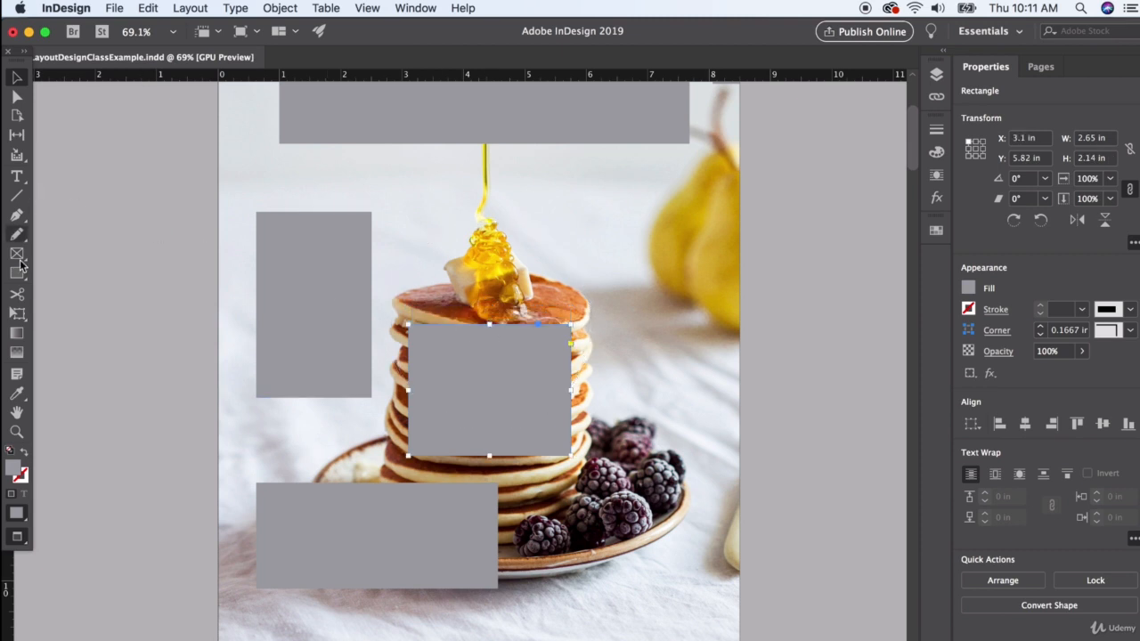
Step: Draw a rectangle about 1.71 by 0.91 in near the cover's lower-right corner and fill it with white
click(17, 273)
drag(620, 571, 725, 626)
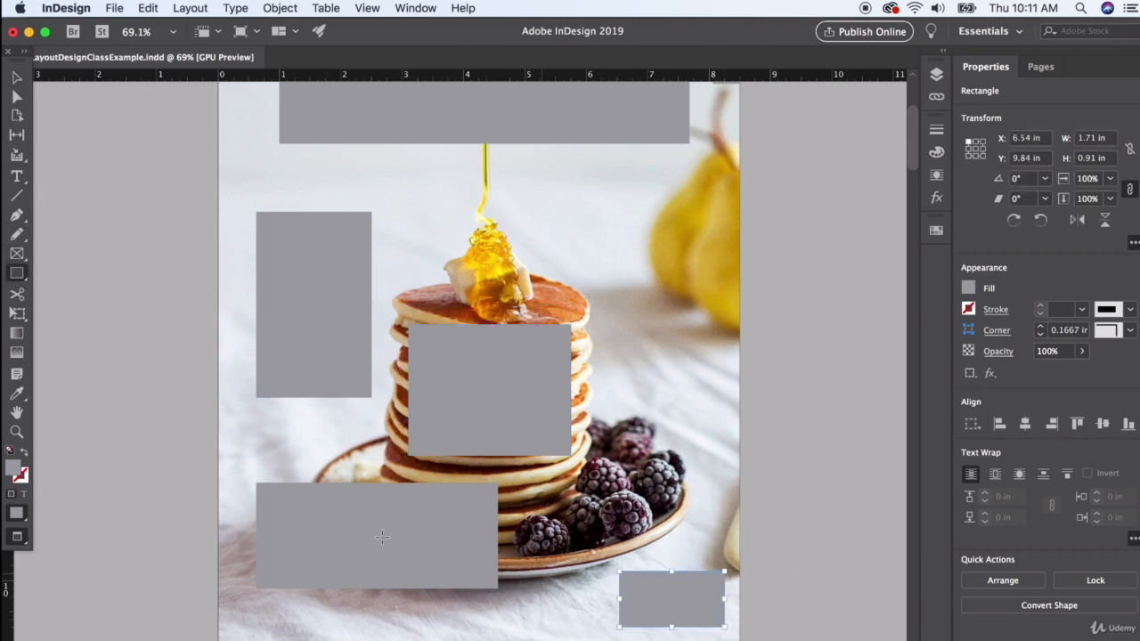
double_click(12, 470)
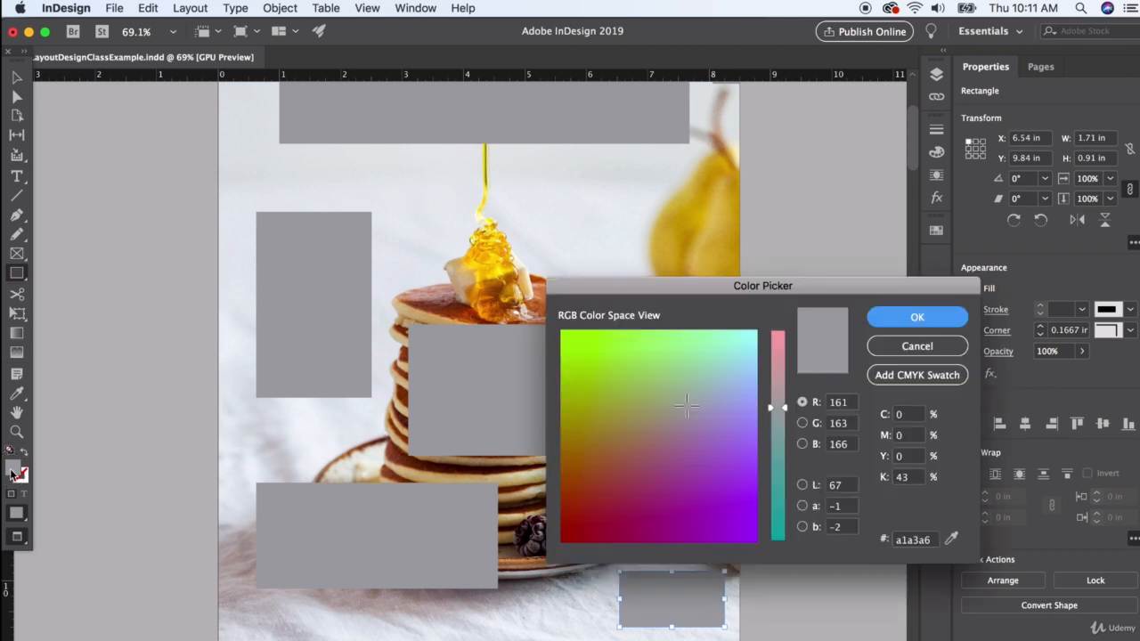
click(916, 321)
click(936, 154)
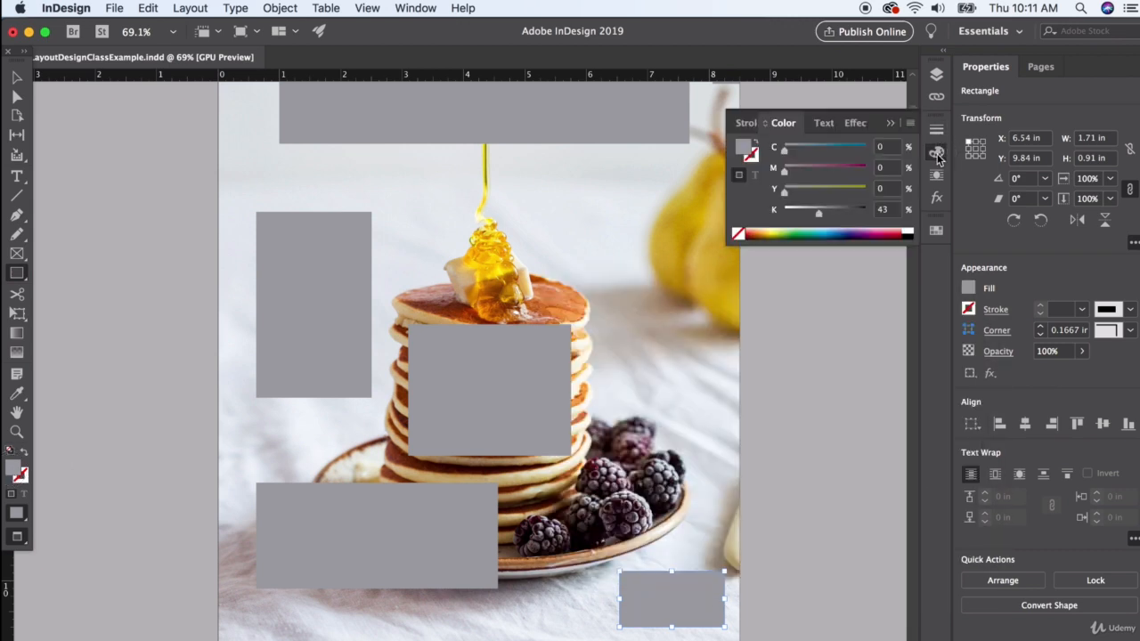
click(908, 233)
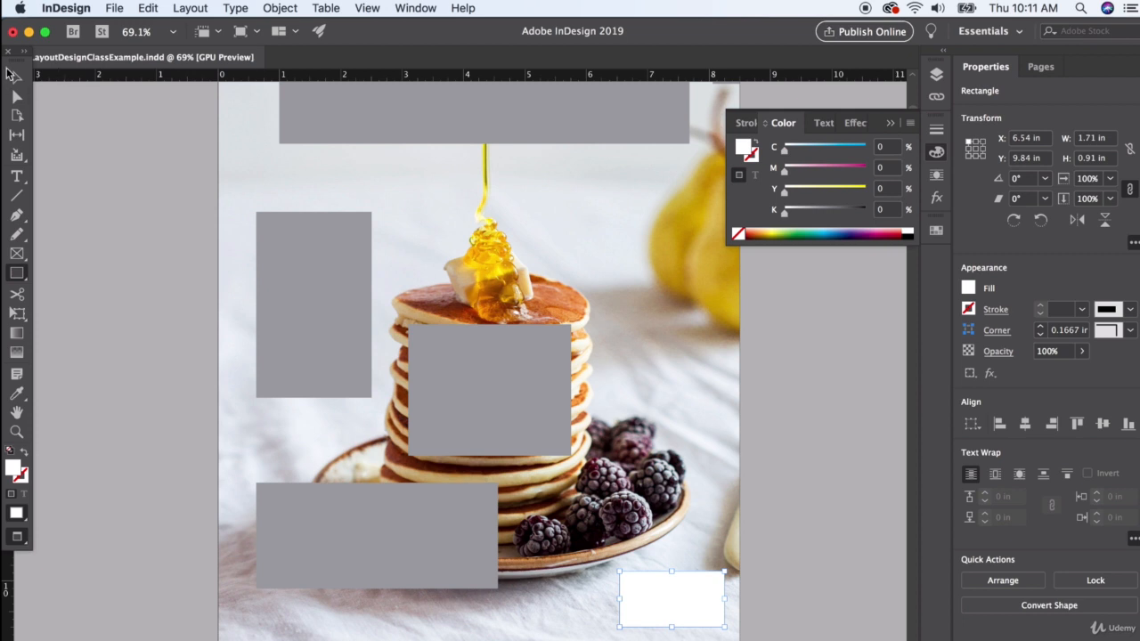
click(15, 78)
click(85, 137)
click(889, 122)
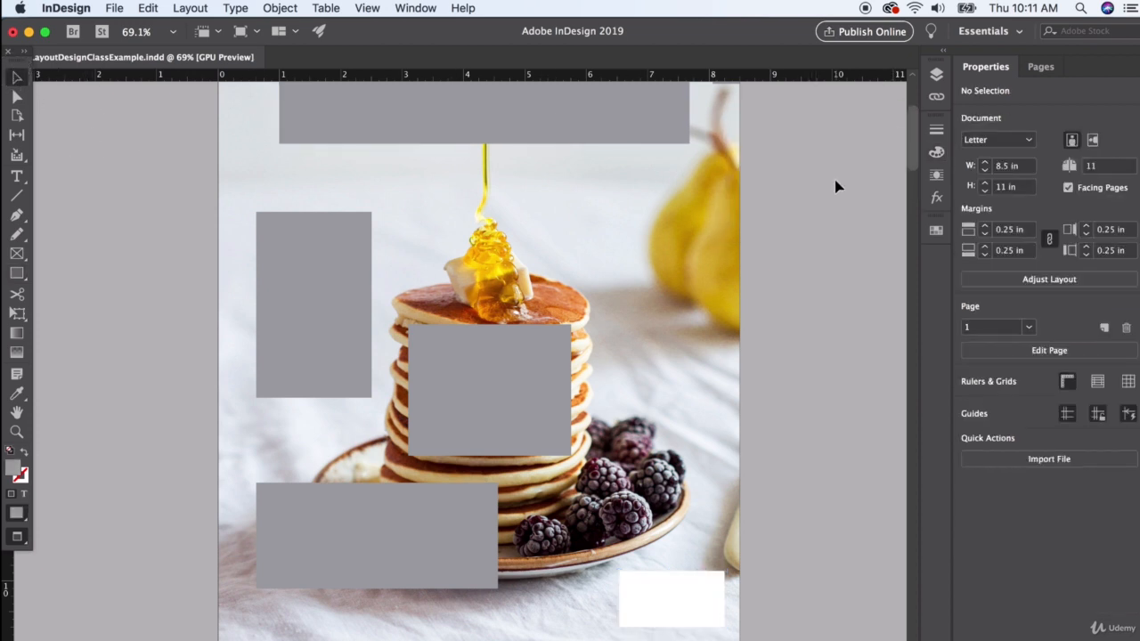
Step: Lower the opacity of all the gray placeholder rectangles on the cover to 60%
scroll(779, 264, down, 2)
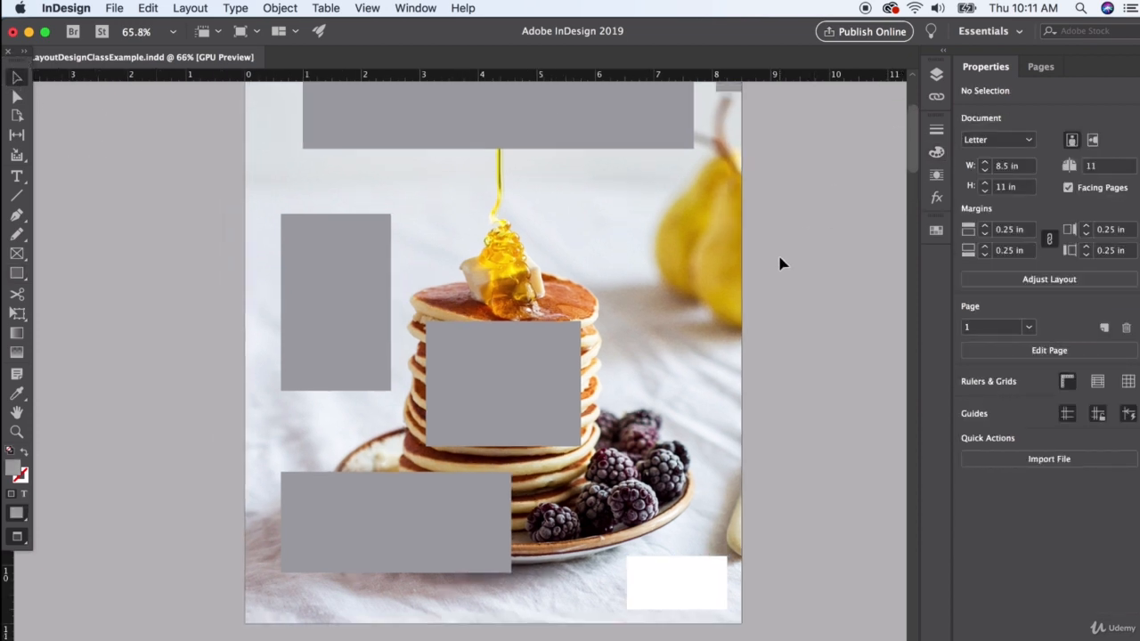
scroll(779, 263, down, 5)
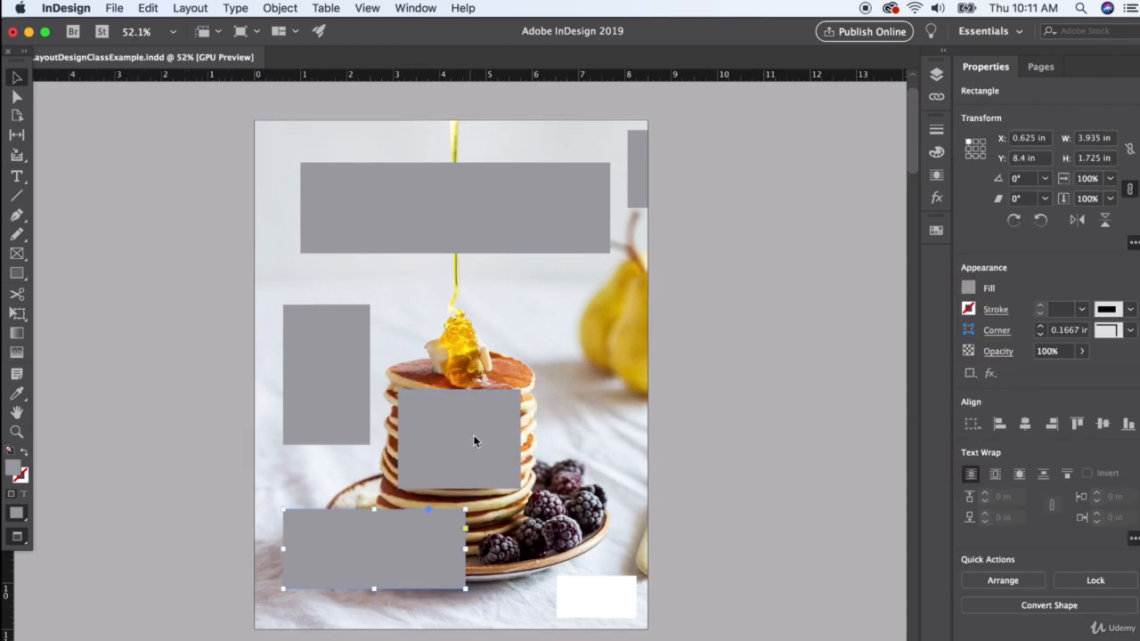
shift+click(473, 434)
shift+click(321, 367)
shift+click(417, 213)
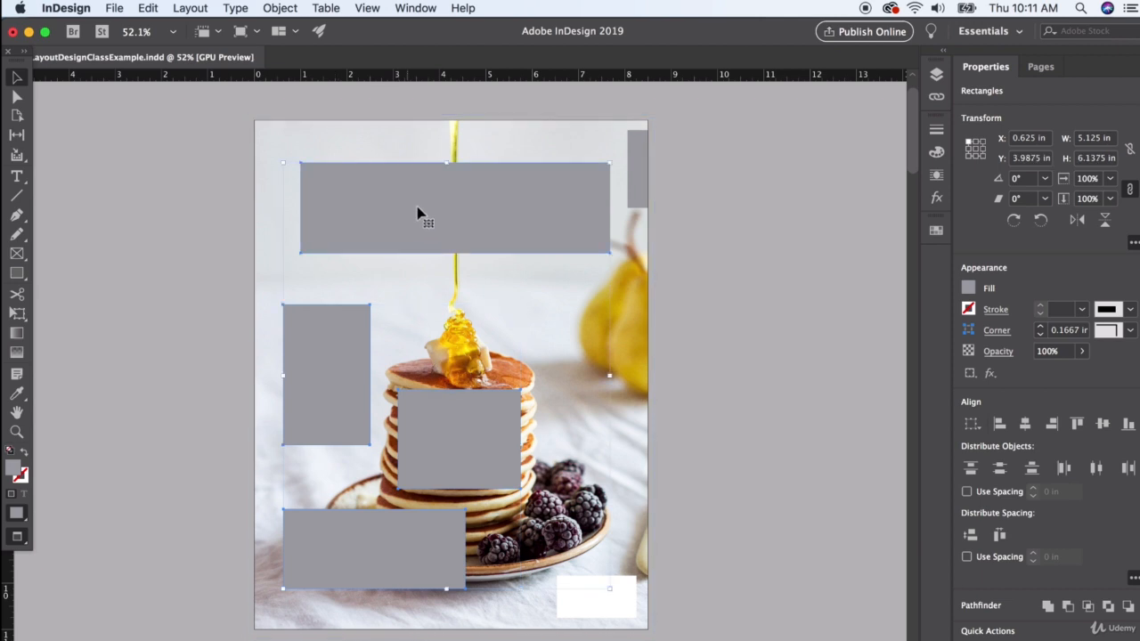
shift+click(638, 156)
click(990, 373)
click(907, 146)
drag(908, 168, 875, 171)
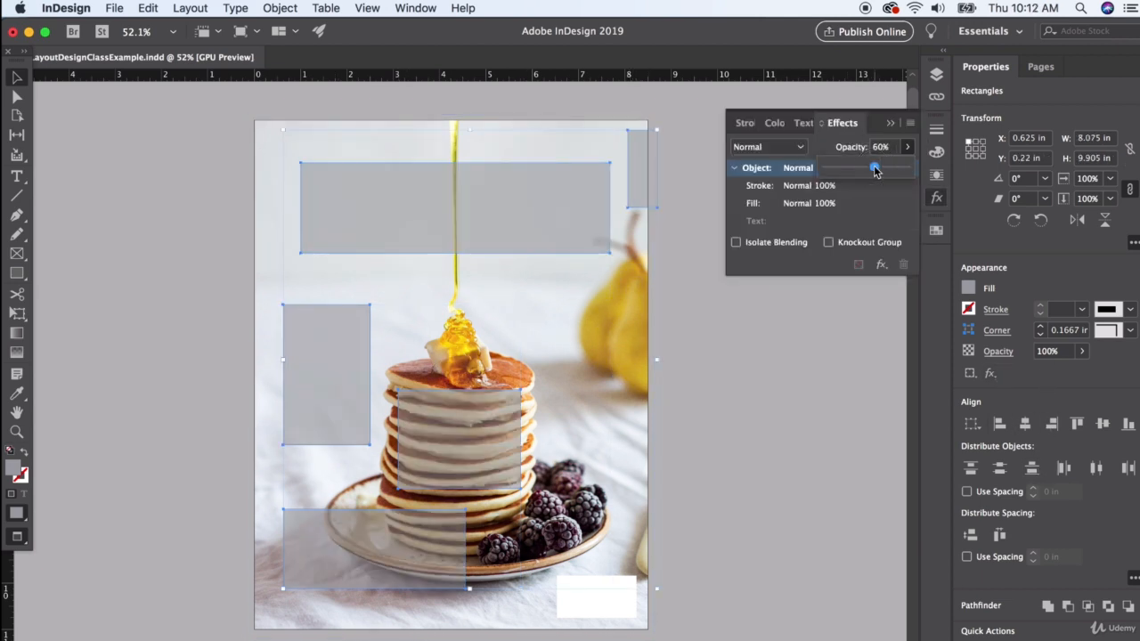
click(216, 241)
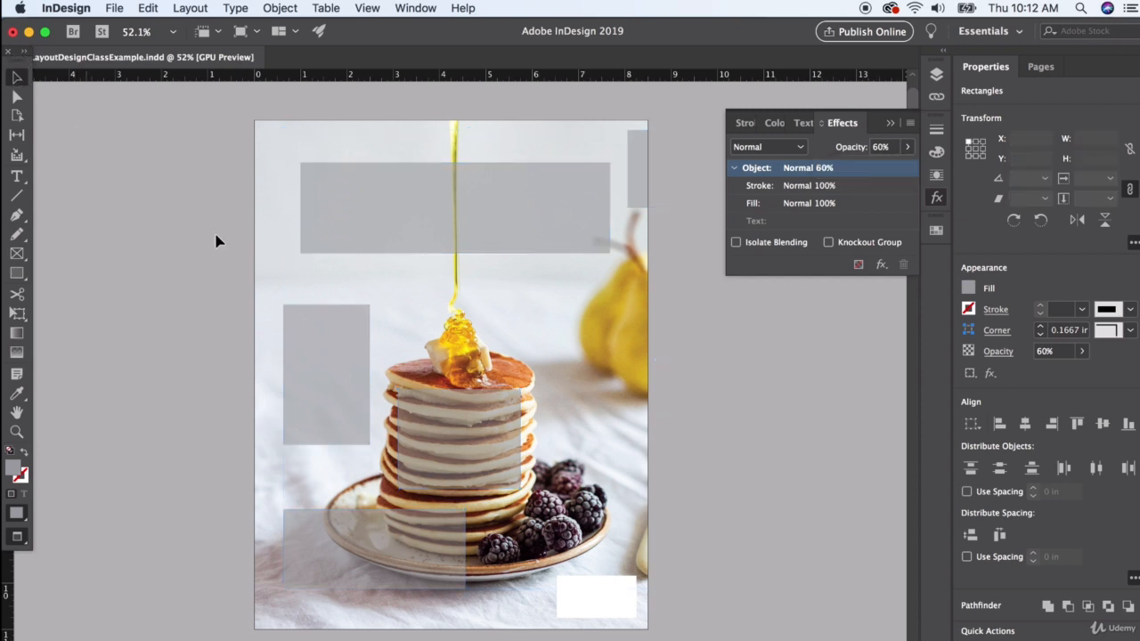
Step: Enlarge the cover photo to about 10.82 by 13.98 in and reposition it with the whole plate within the page
click(488, 379)
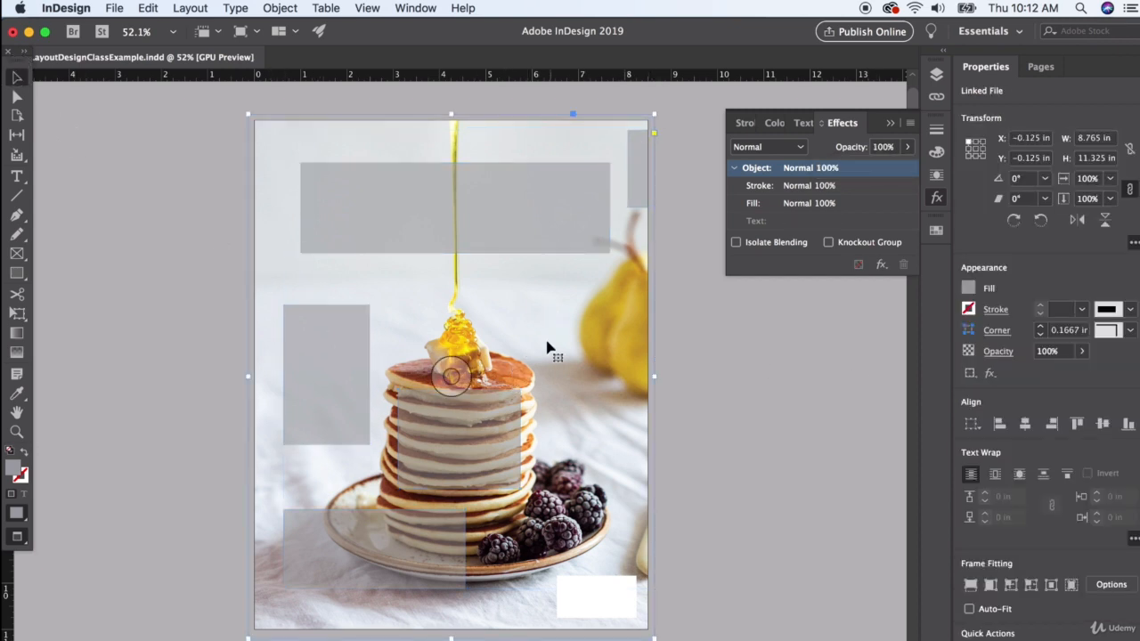
scroll(551, 380, down, 1)
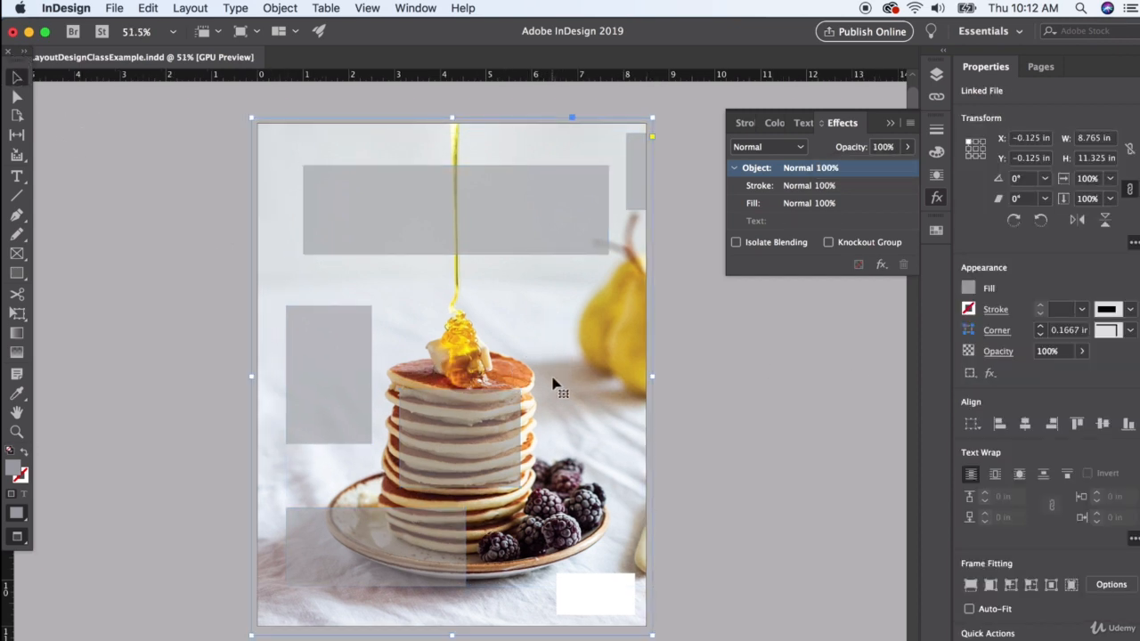
drag(652, 117, 709, 79)
drag(522, 380, 486, 365)
scroll(486, 364, down, 5)
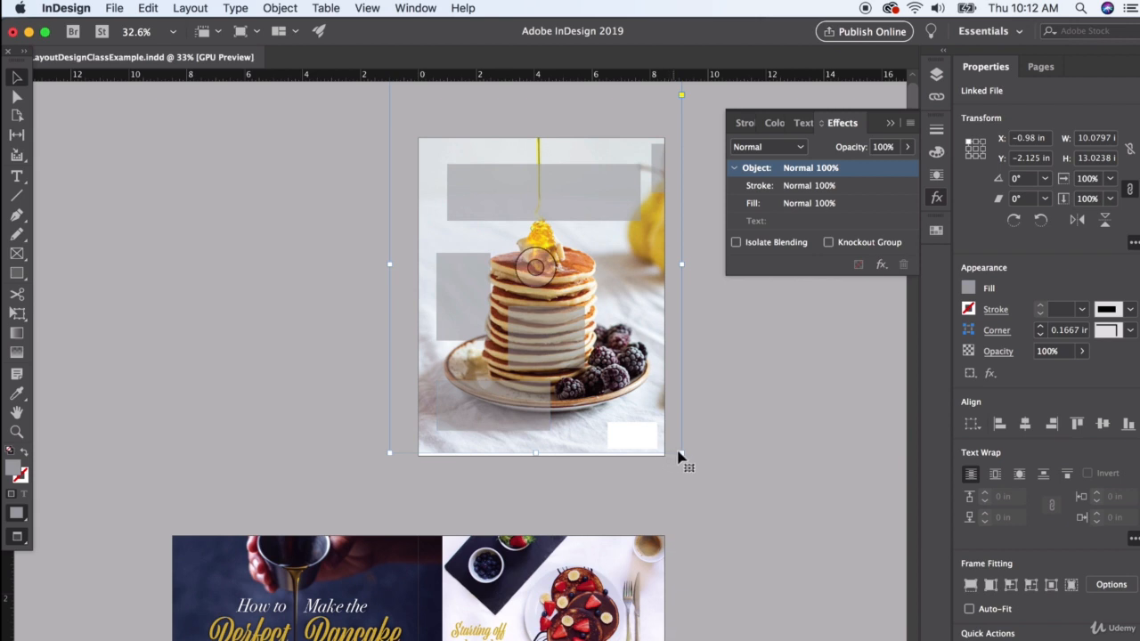
drag(682, 454, 720, 496)
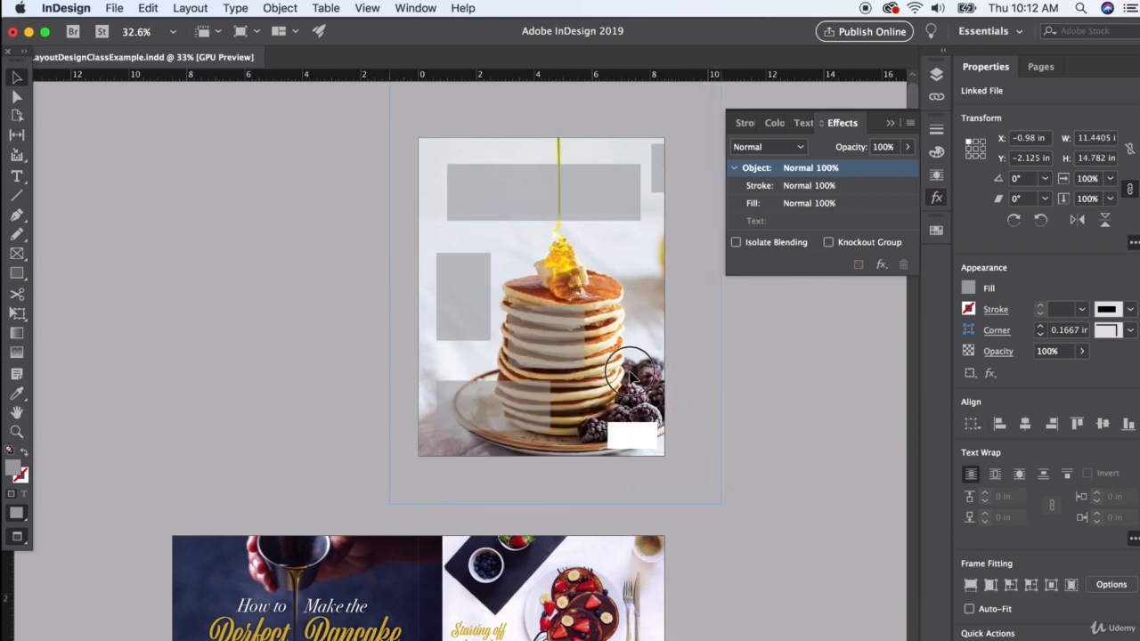
drag(641, 385, 626, 369)
drag(704, 488, 686, 463)
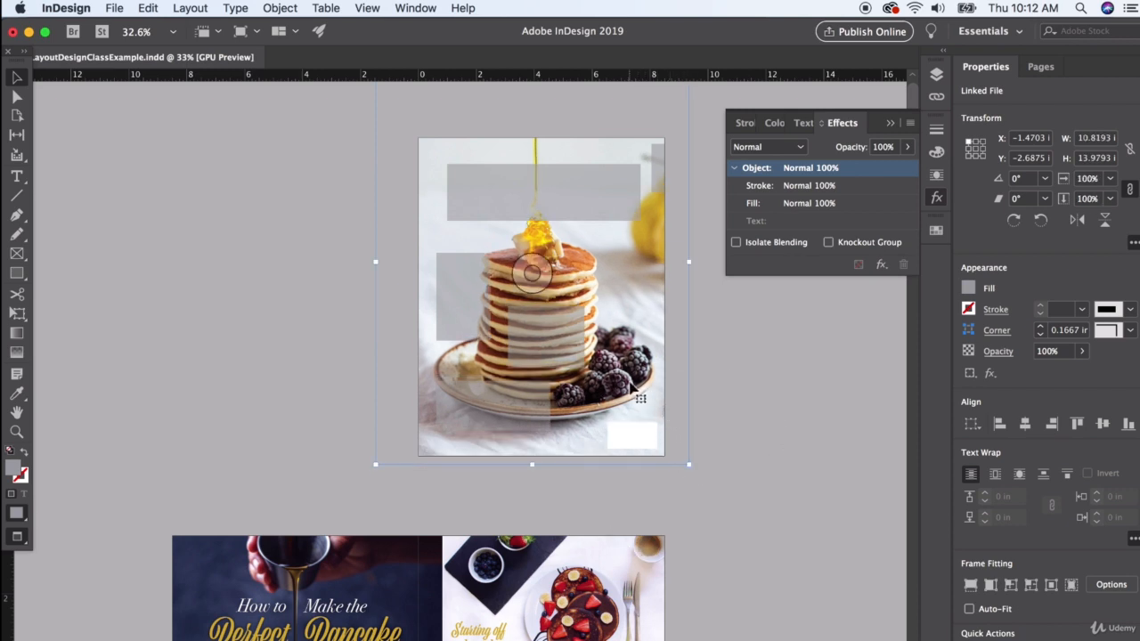
drag(636, 400, 634, 397)
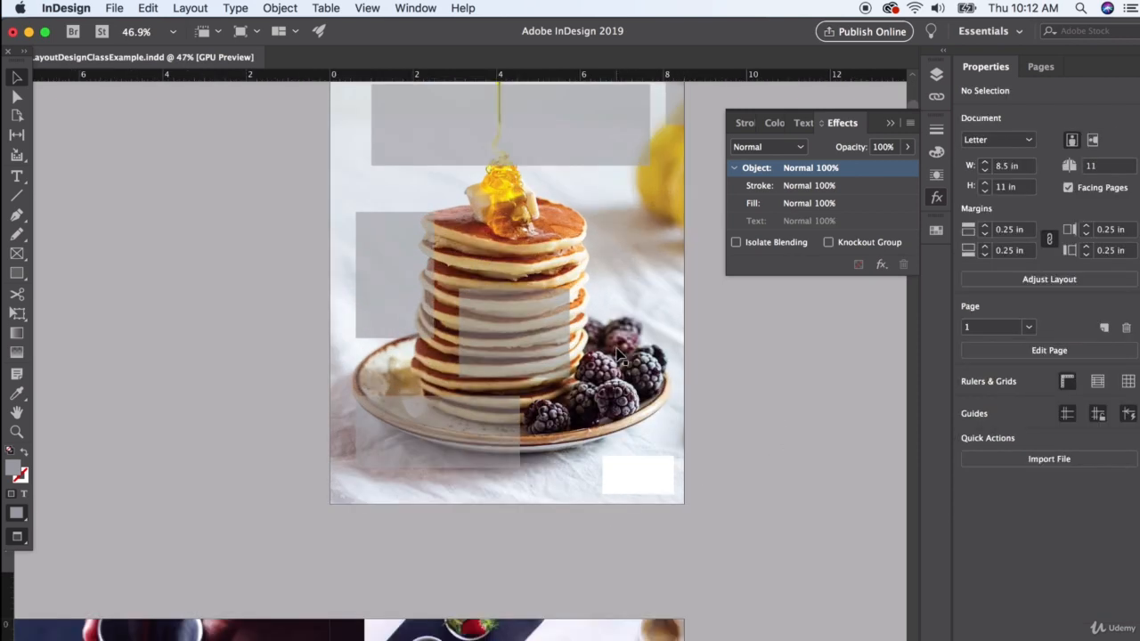
Step: Move the placeholder over the pancake stack slightly up and left, and shift the background photo slightly right
scroll(611, 369, up, 5)
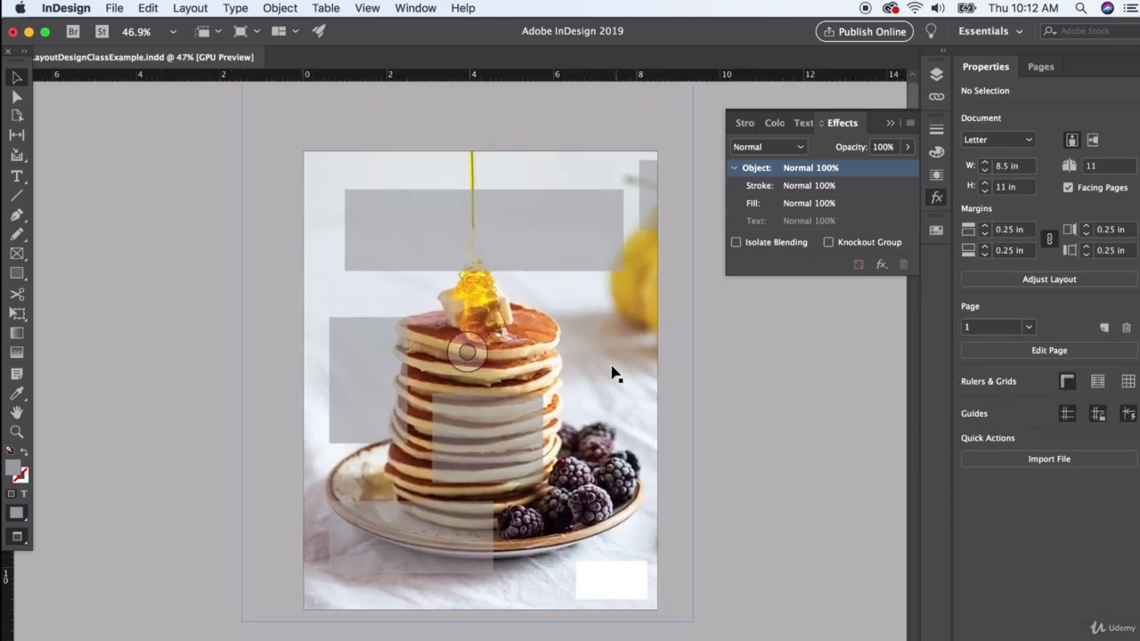
scroll(472, 474, up, 3)
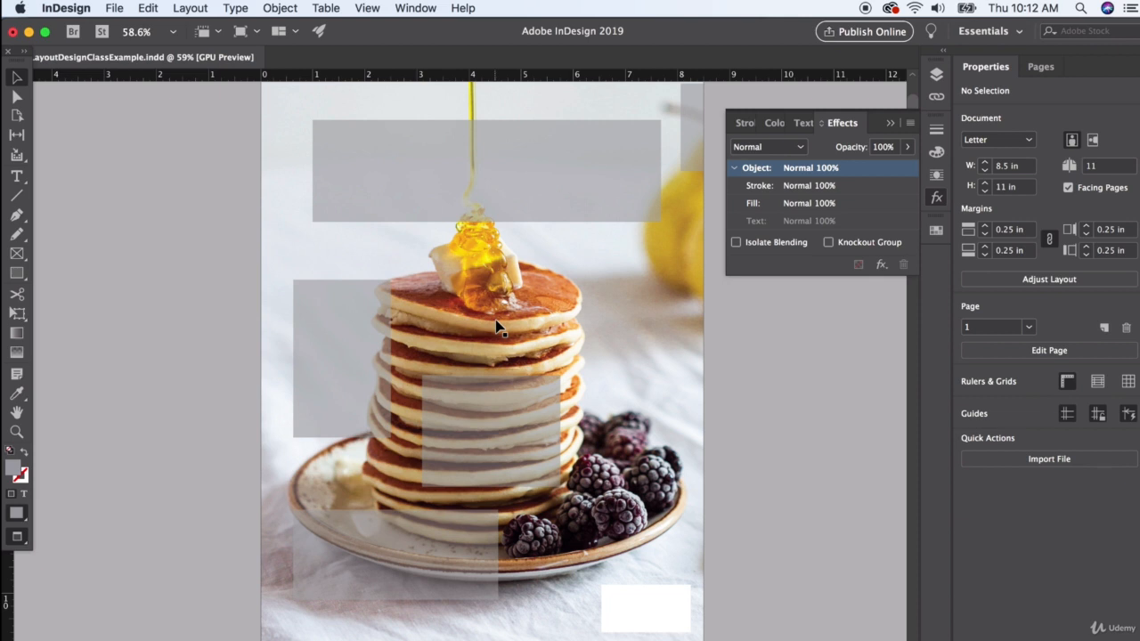
drag(489, 437, 484, 418)
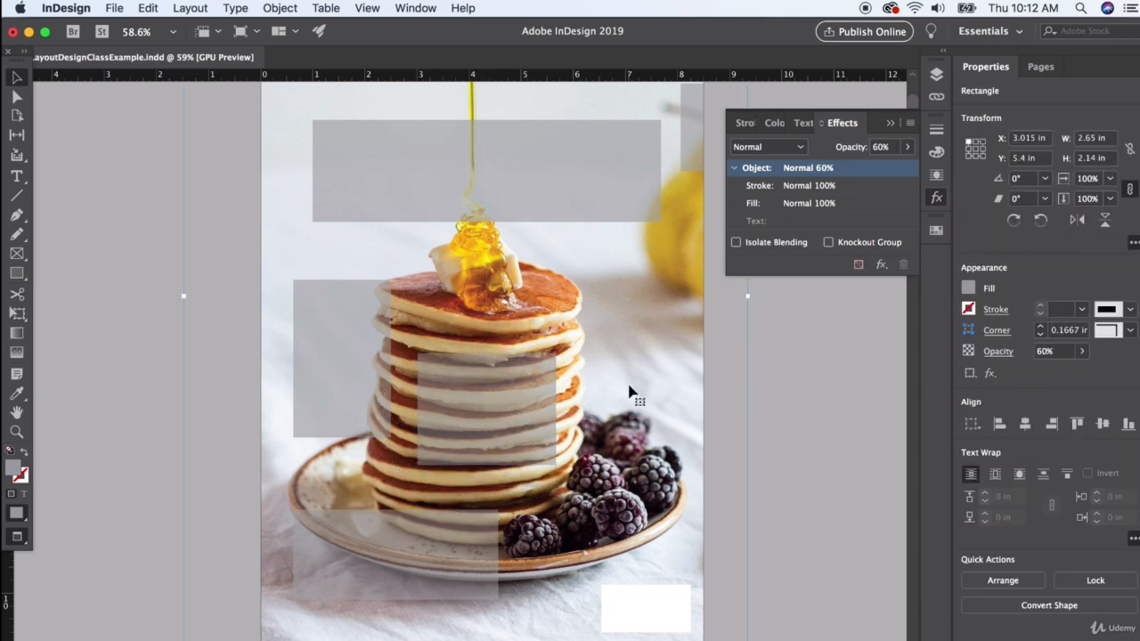
click(628, 391)
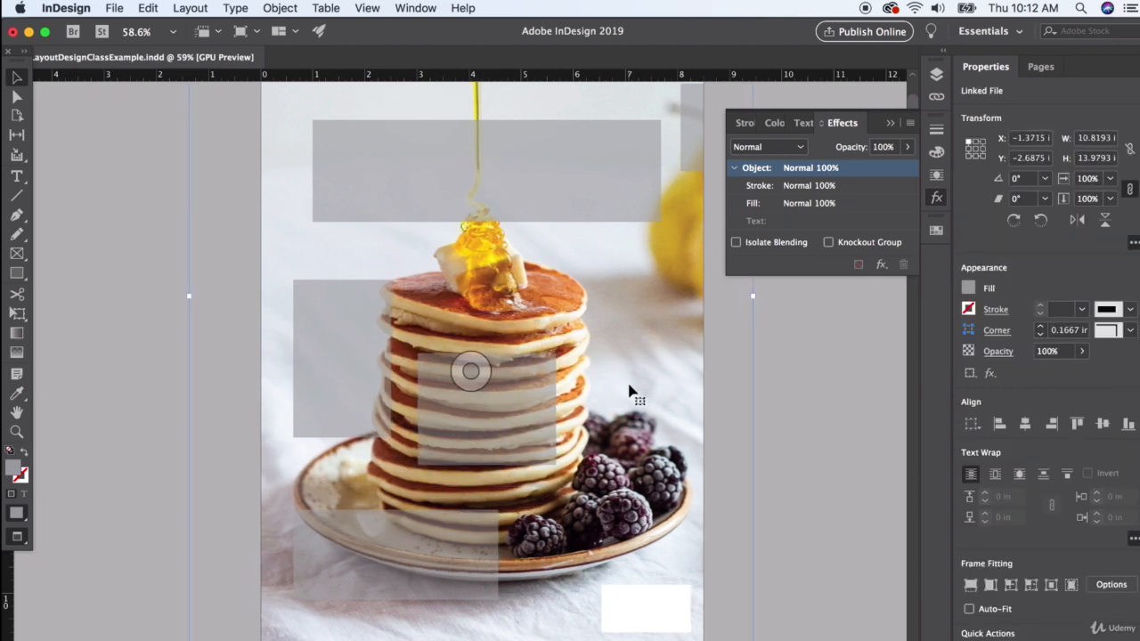
Step: Move the placeholder beside the stack up and left and shorten it from below, then raise the middle placeholder's top edge slightly
drag(305, 372, 307, 363)
drag(329, 430, 331, 396)
click(432, 411)
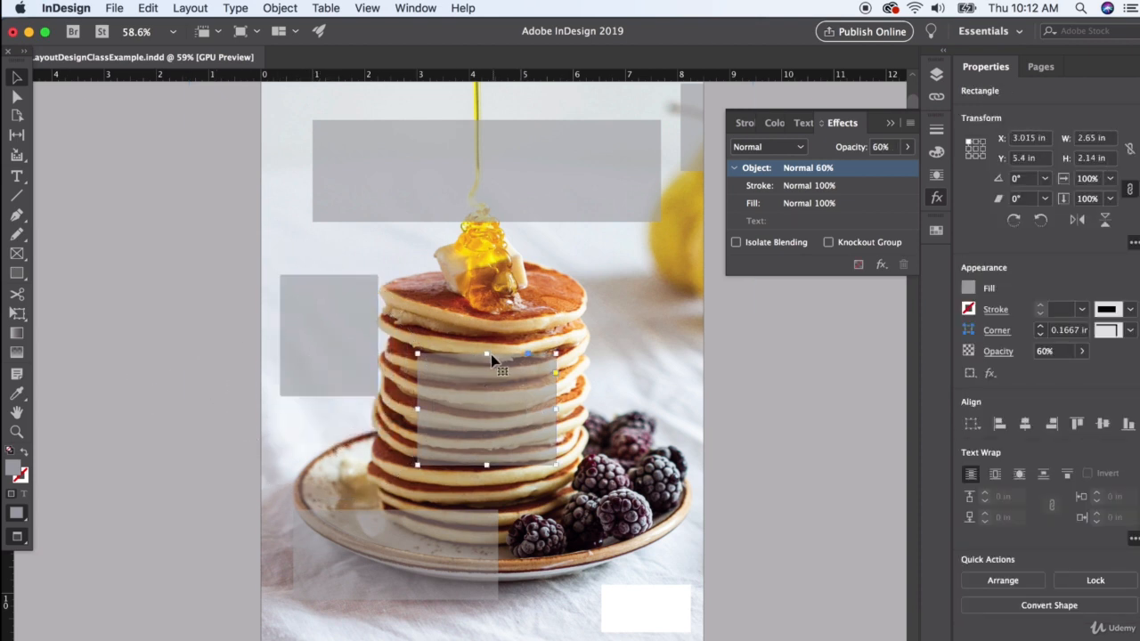
drag(488, 352, 487, 343)
Step: Shift the placeholder over the plate left to align with the left edge of the block above it
click(450, 571)
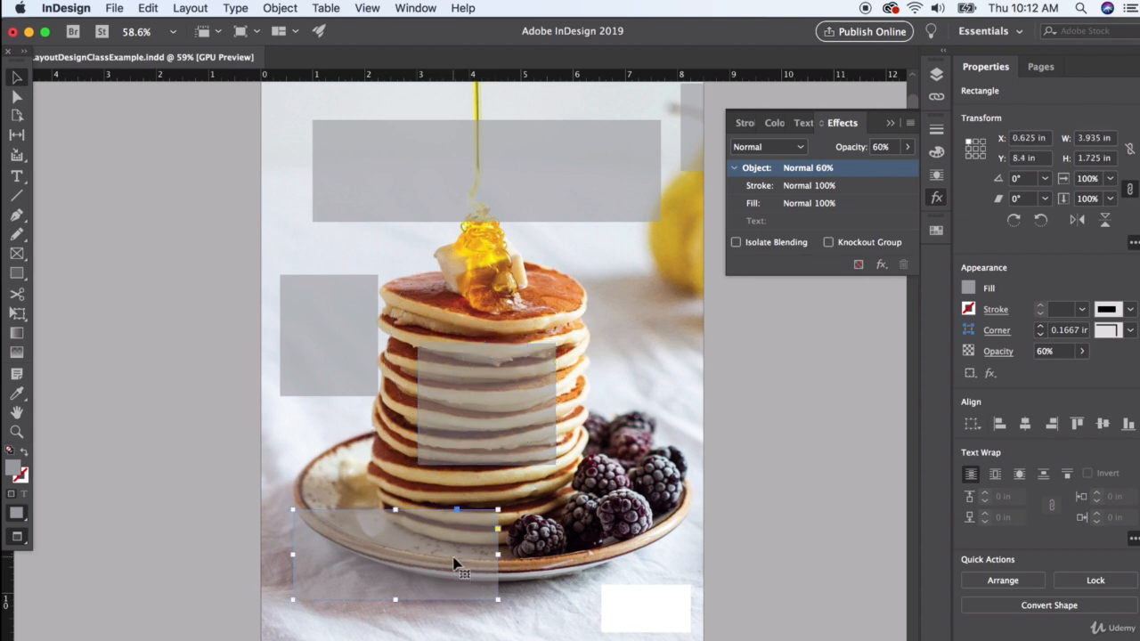
drag(449, 571, 440, 561)
click(470, 223)
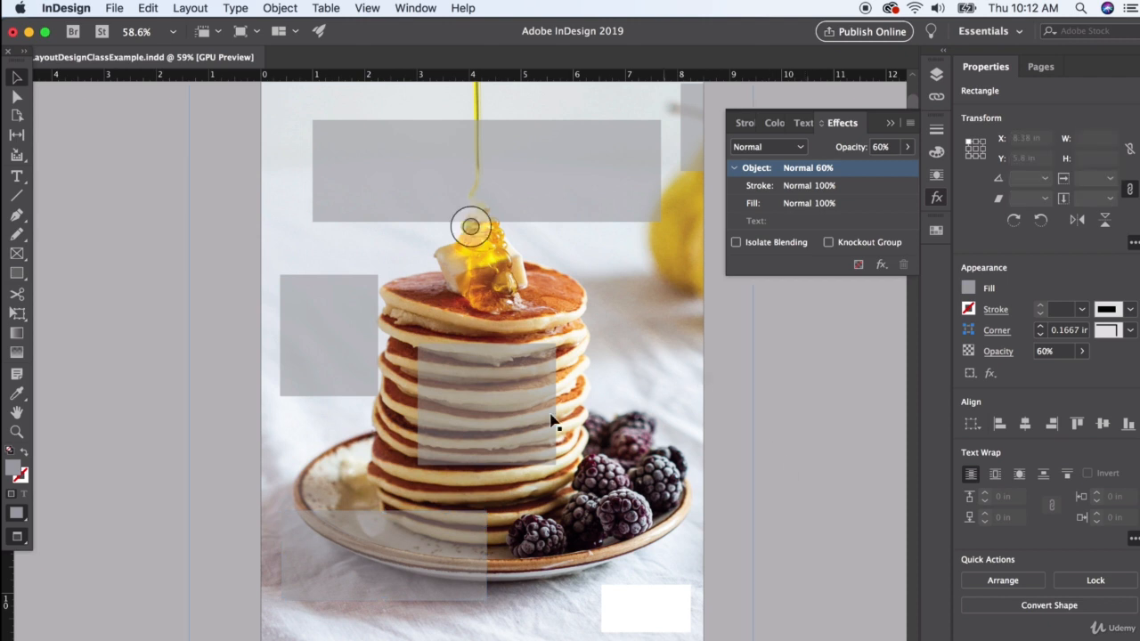
scroll(532, 433, up, 2)
scroll(532, 434, up, 2)
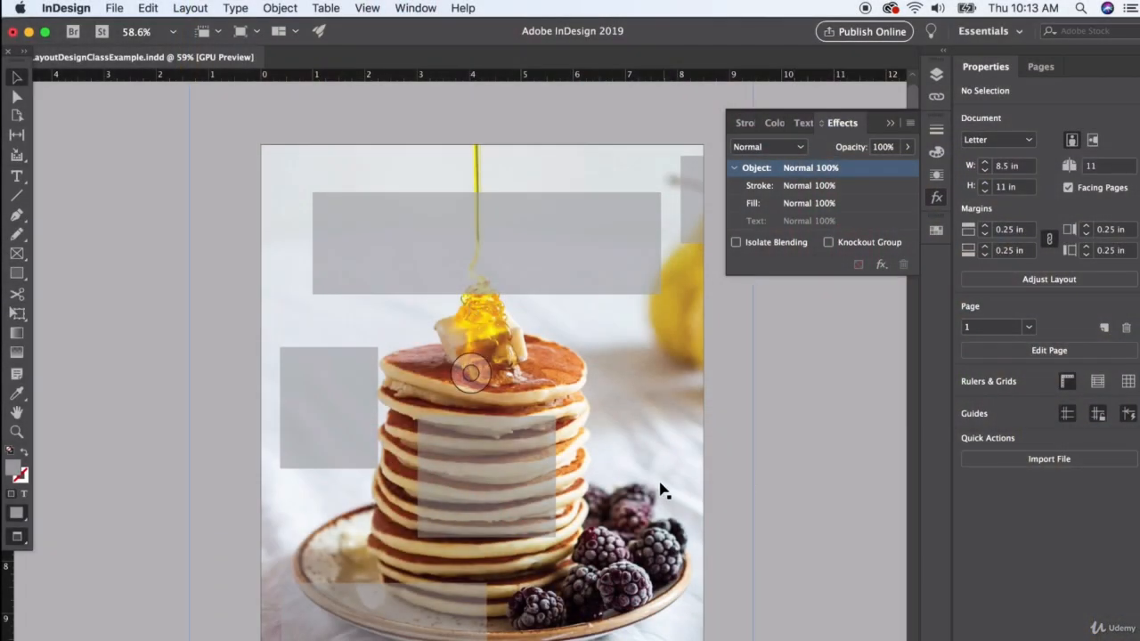
scroll(661, 489, down, 4)
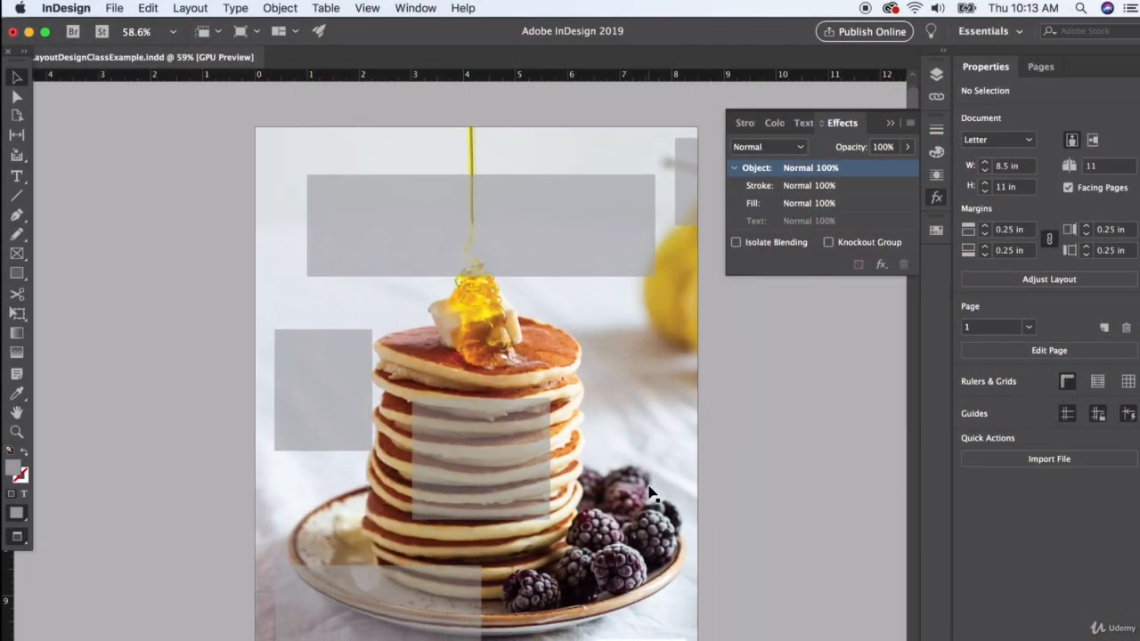
scroll(649, 492, right, 2)
scroll(648, 492, up, 3)
scroll(648, 492, left, 1)
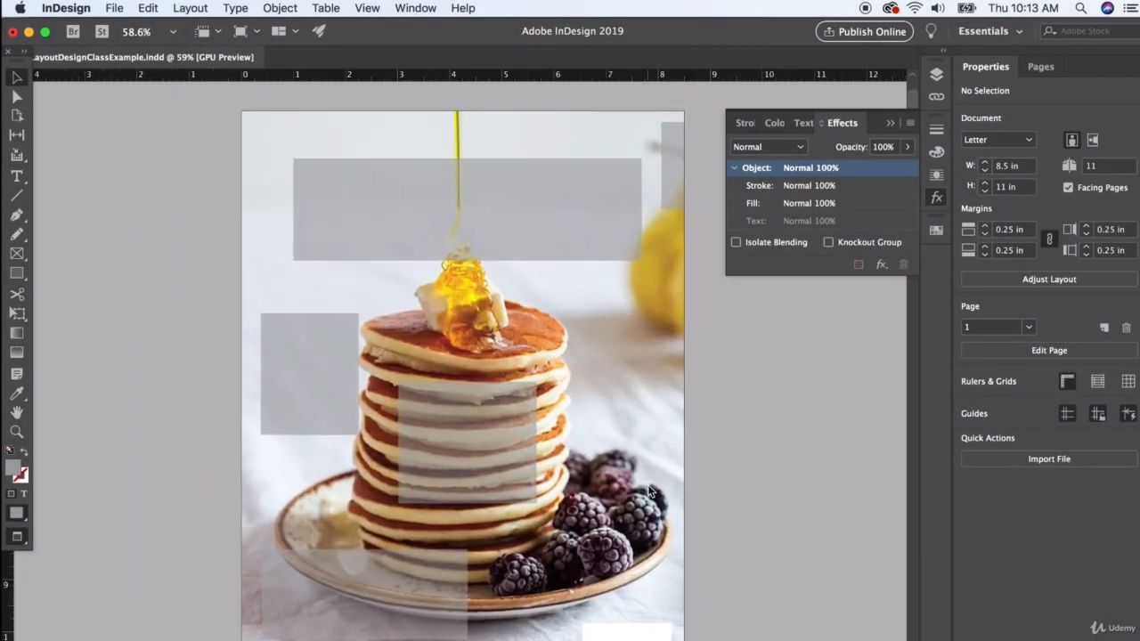
Step: Open the cover's pancake photo for editing in Adobe Photoshop CC 2019
click(609, 346)
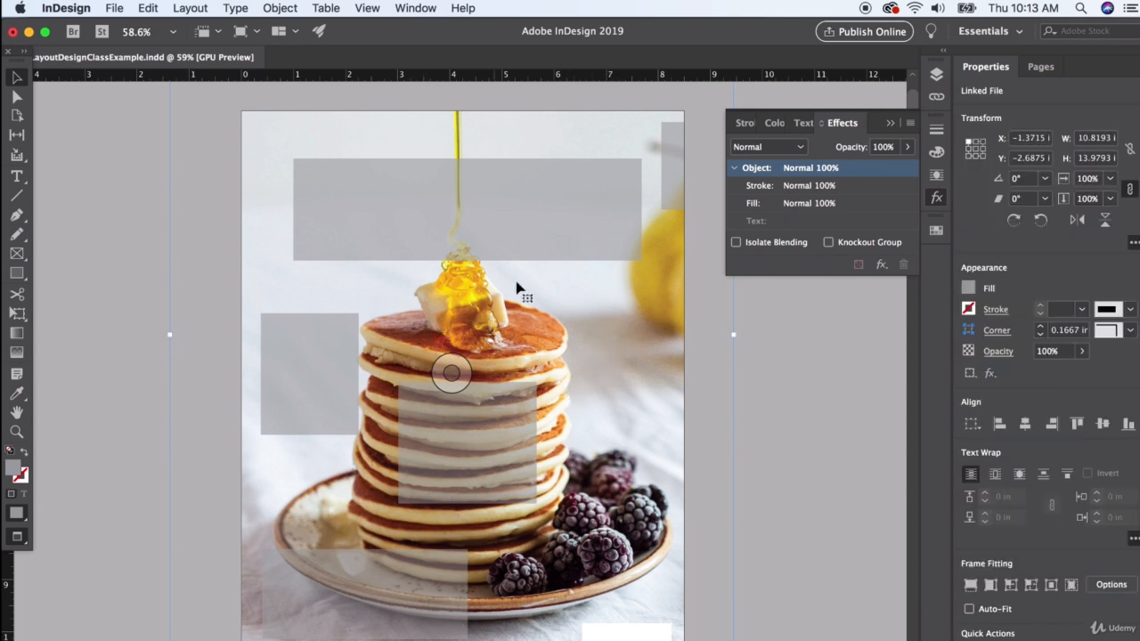
right_click(433, 308)
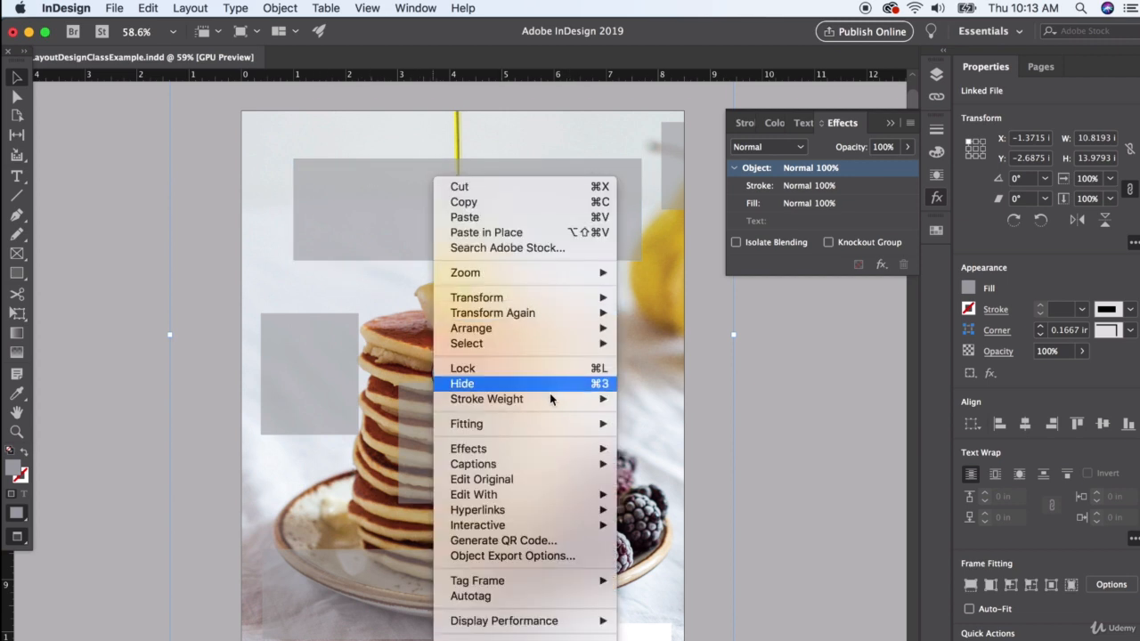
mouse_move(555, 494)
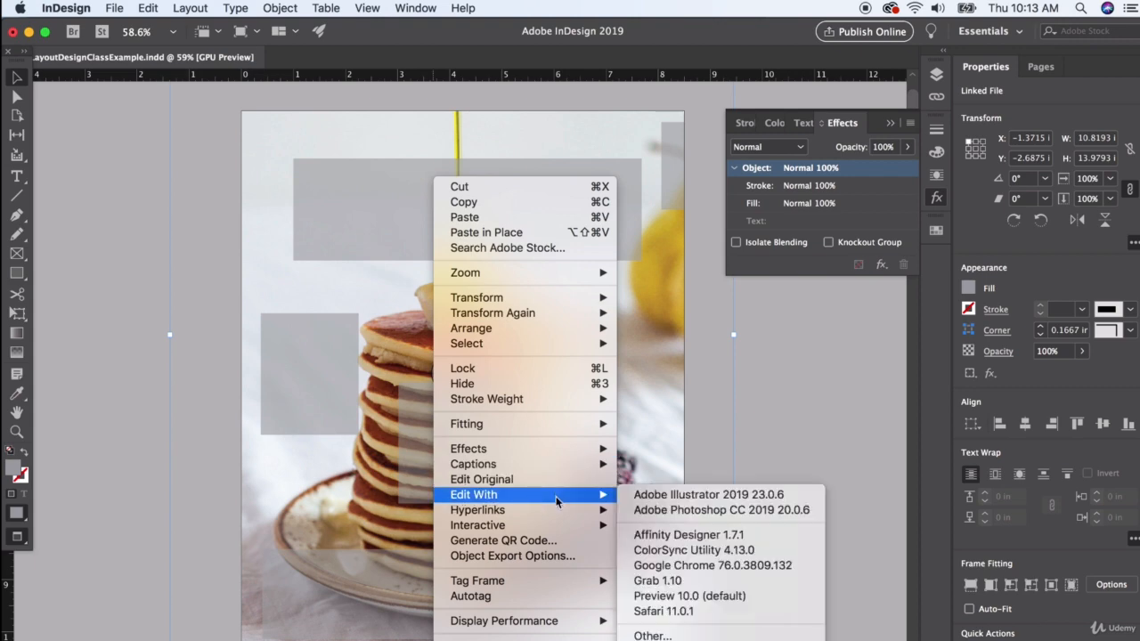
click(659, 510)
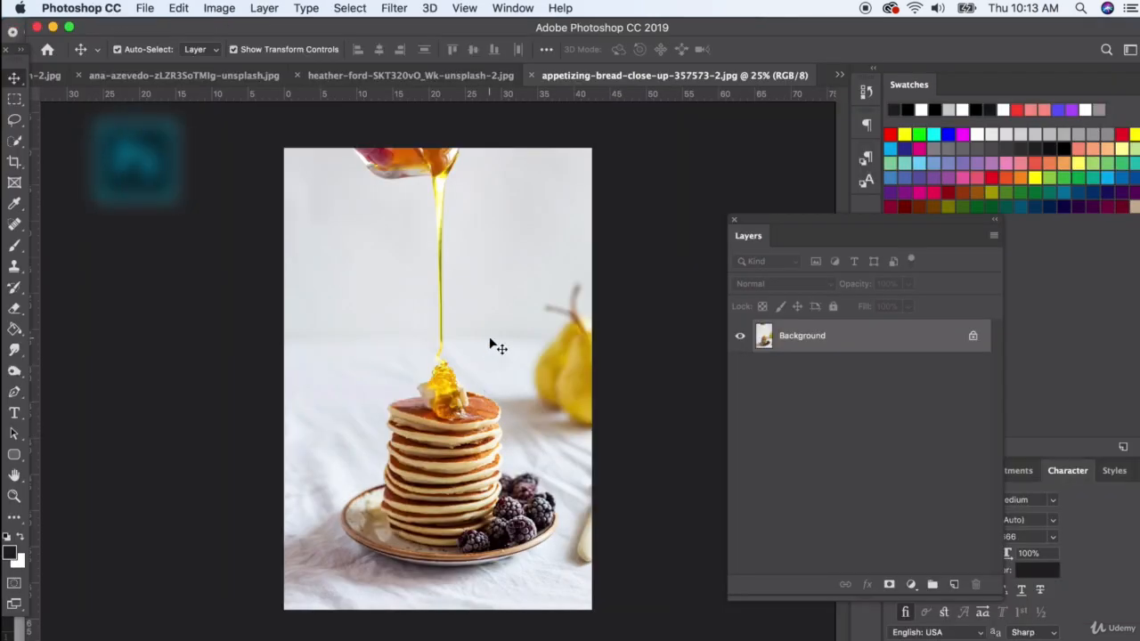
Step: Convert the photo's locked Background into a regular, editable layer
scroll(489, 335, up, 3)
scroll(497, 395, up, 1)
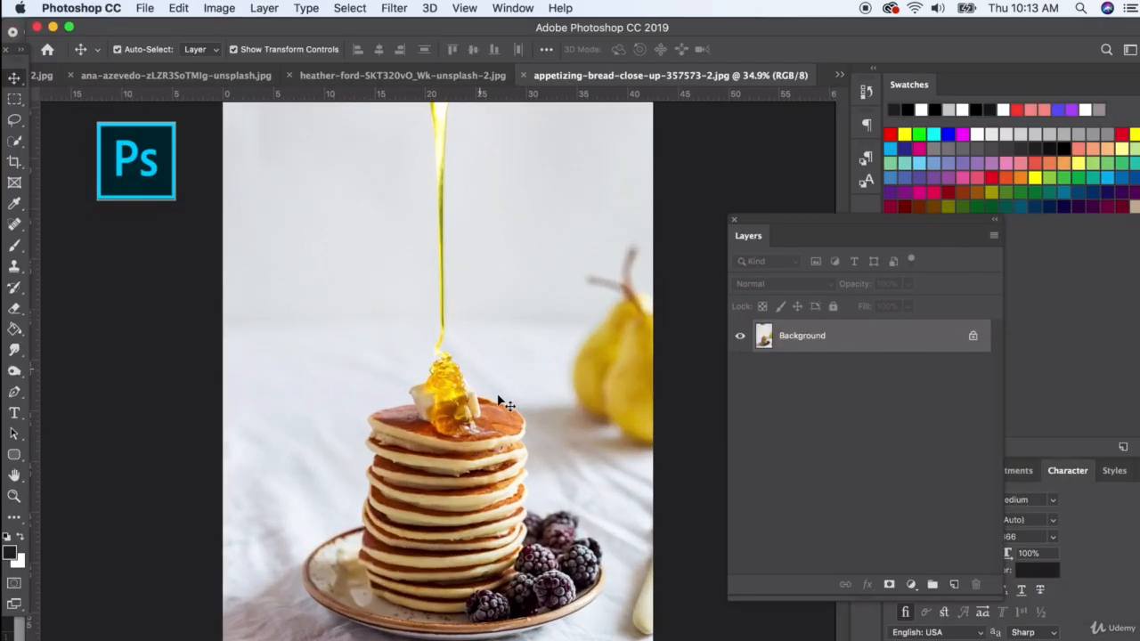
scroll(475, 318, up, 4)
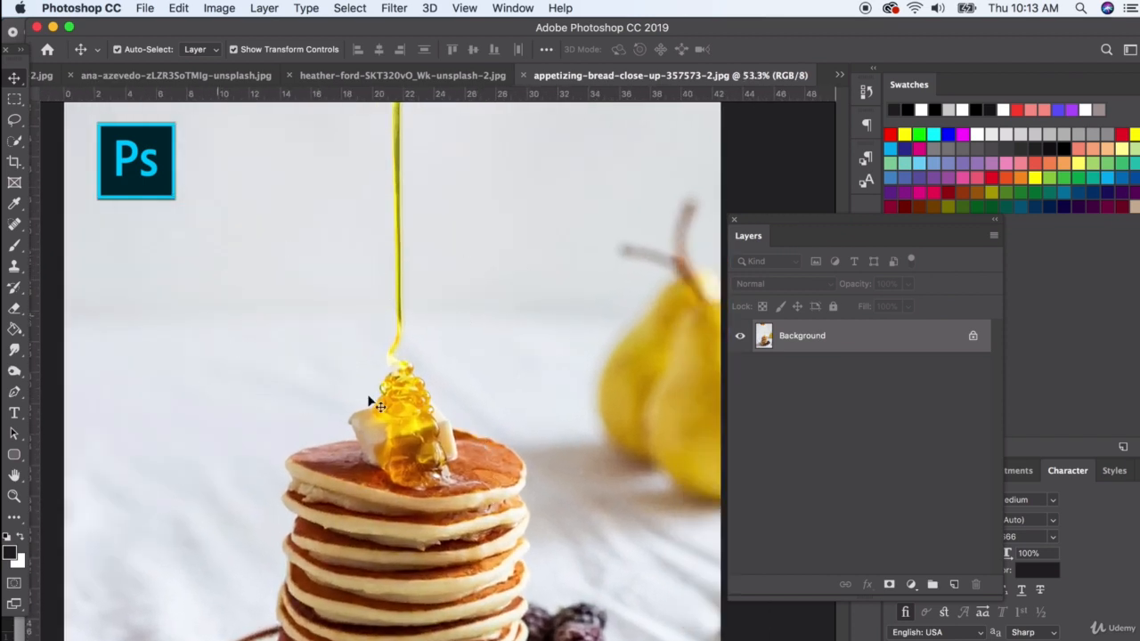
double_click(889, 337)
click(719, 287)
Step: Add the text "Homemade" across the honey stream, enlarge it to about 318 pt, and place a copy below it reading "MAGAZINE"
key(t)
click(187, 333)
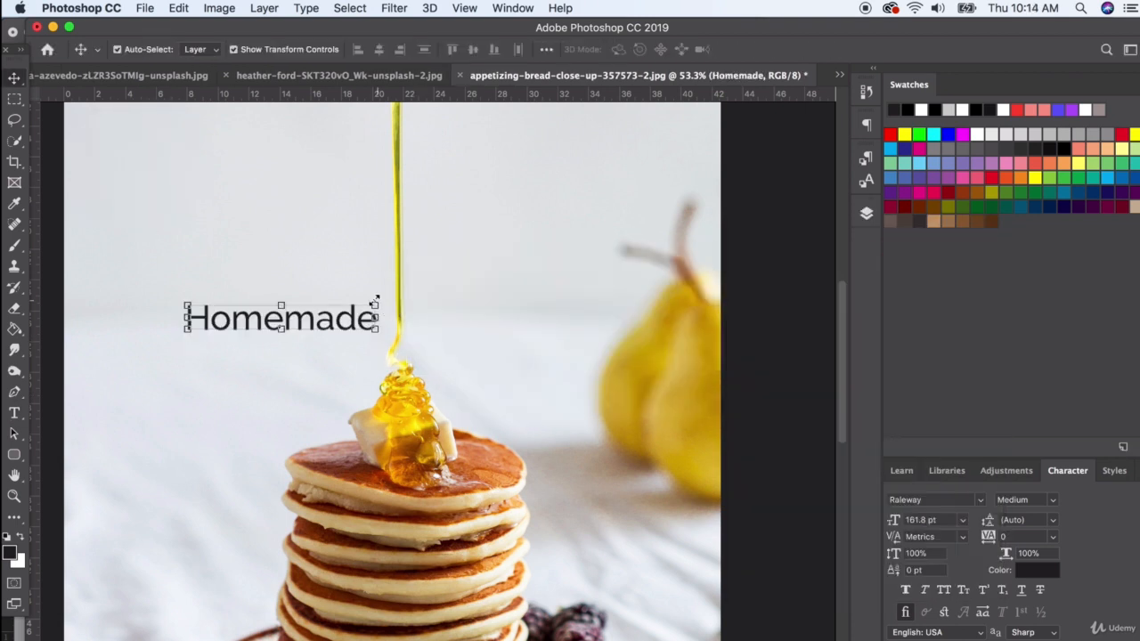
drag(387, 296, 564, 255)
key(Return)
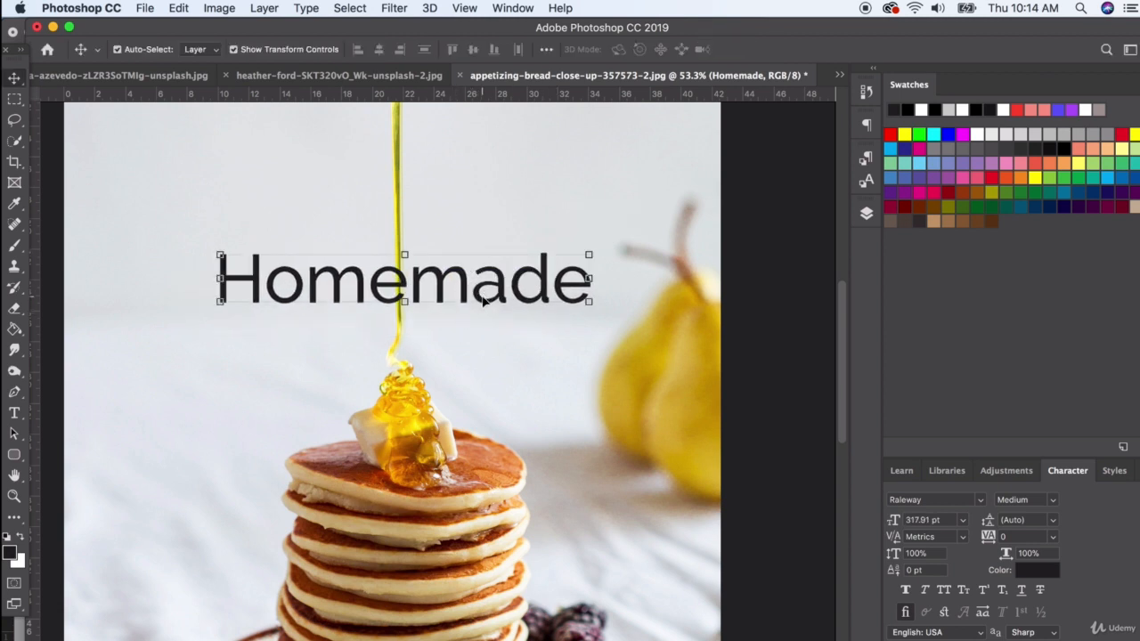
drag(478, 298, 485, 393)
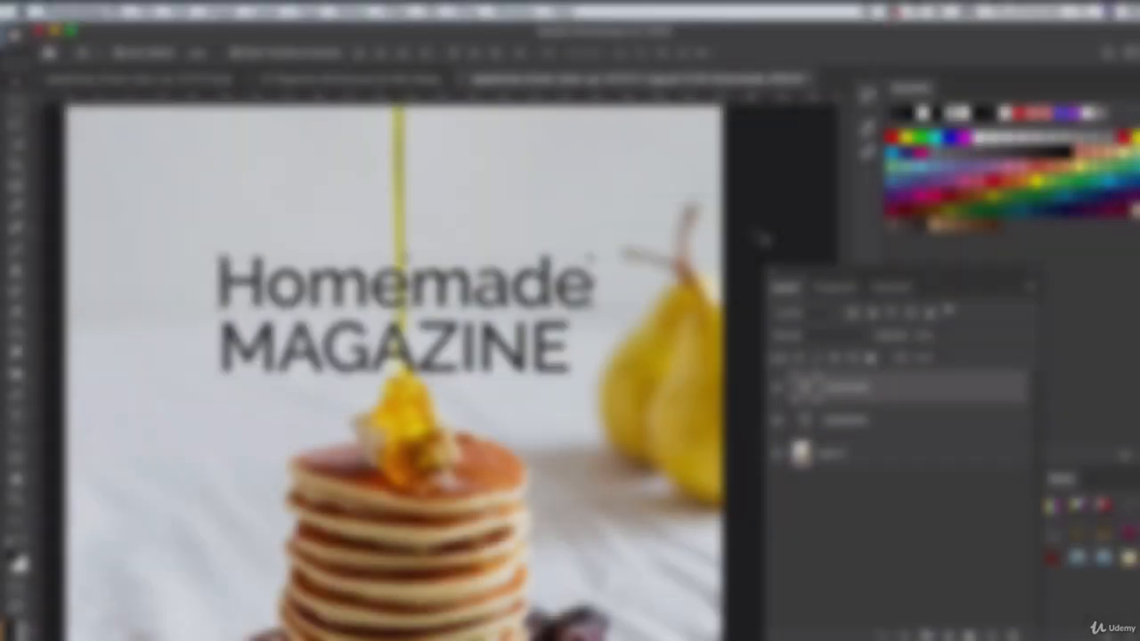
Step: Change the font of the "Homemade" title text to Abril Fatface
click(759, 237)
click(392, 286)
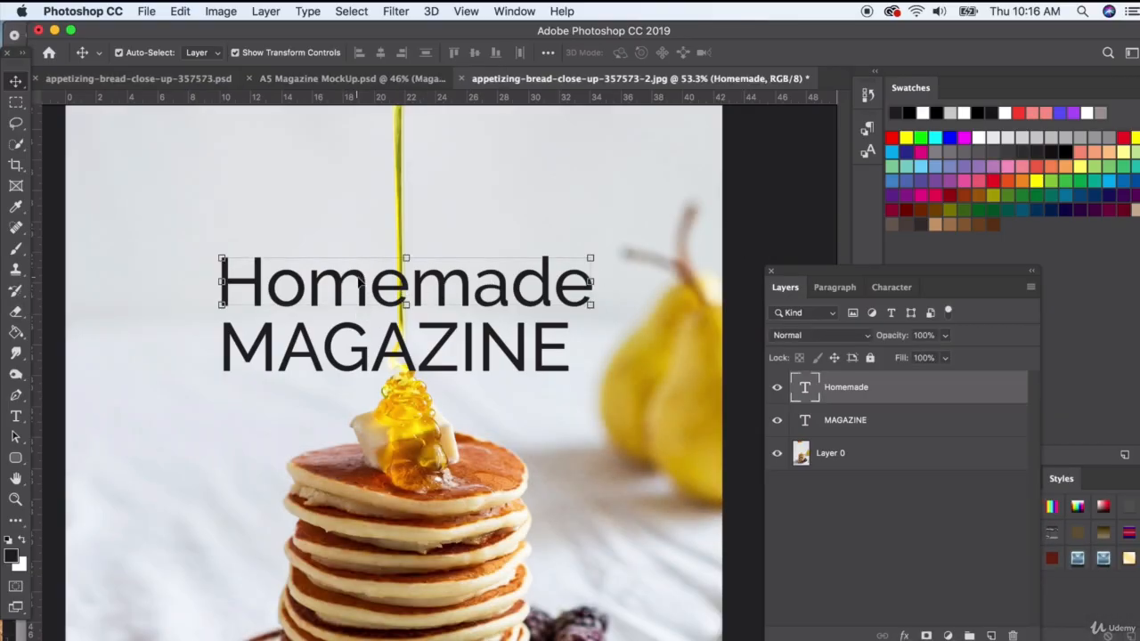
double_click(817, 387)
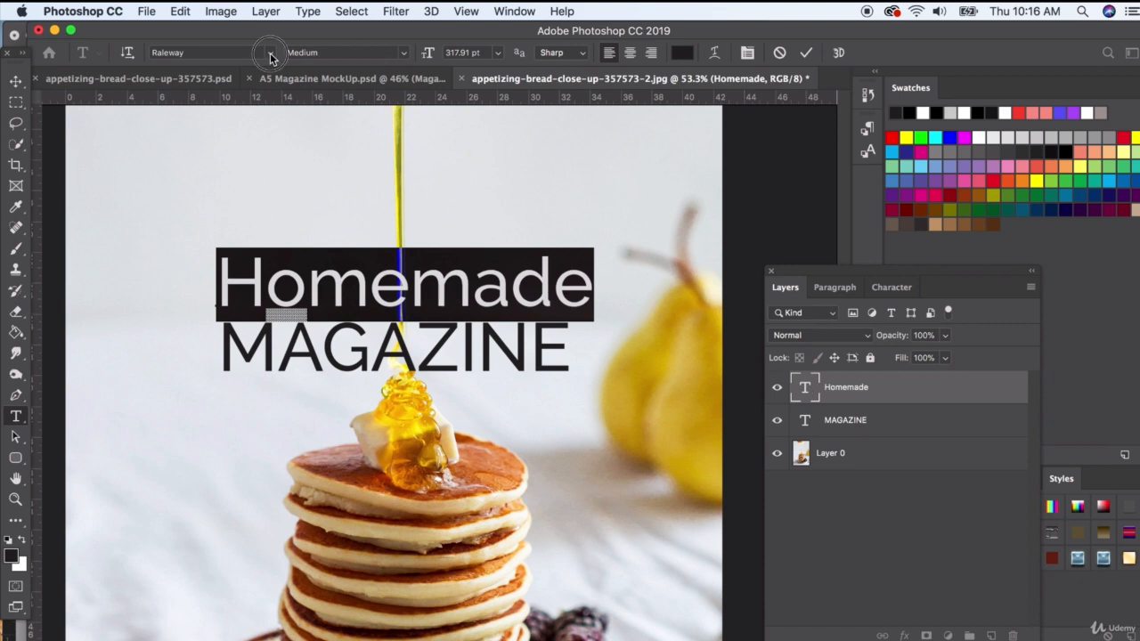
click(271, 54)
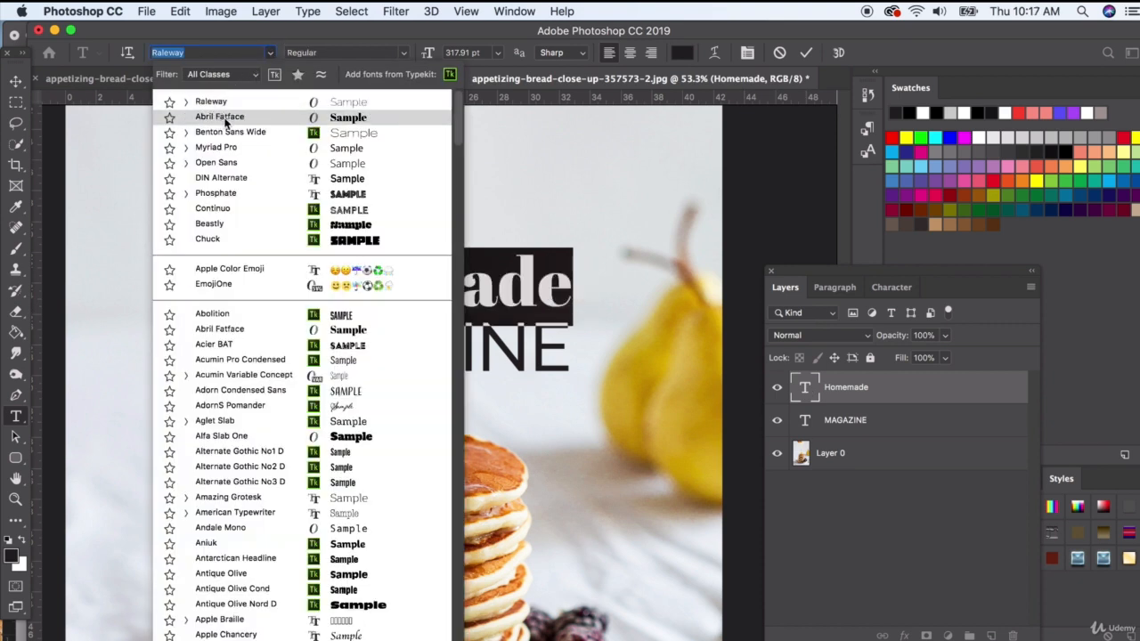
click(222, 117)
click(15, 81)
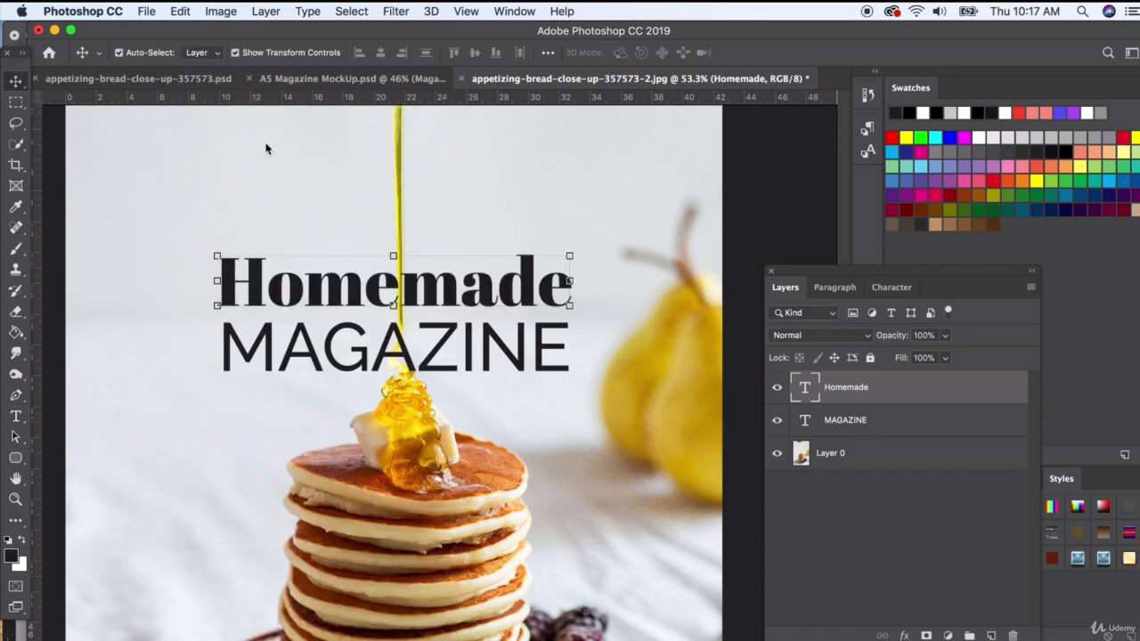
click(783, 195)
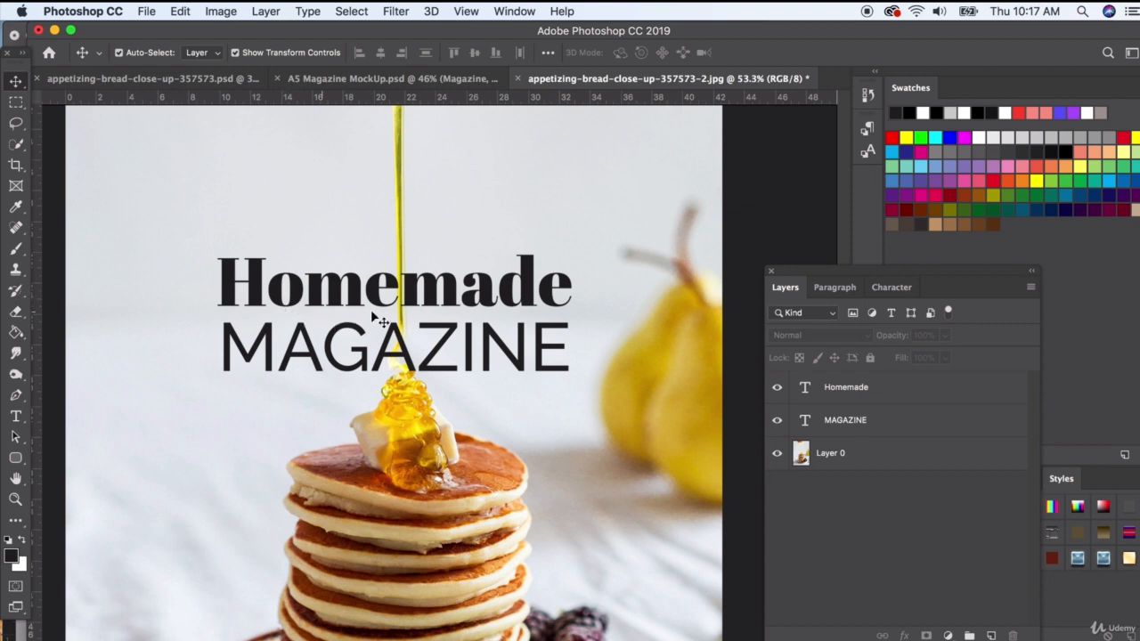
Step: Enlarge "Homemade" to about 327 pt and shift it so the honey stream falls between "Home" and "made"
click(469, 300)
drag(572, 249, 579, 252)
key(Return)
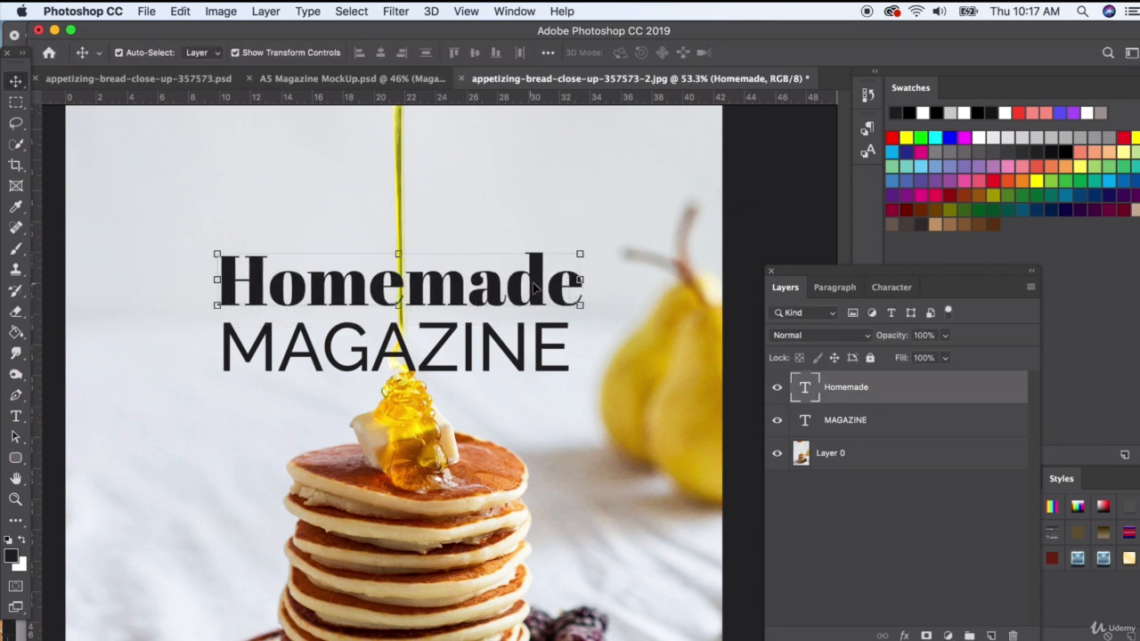
drag(534, 287, 530, 287)
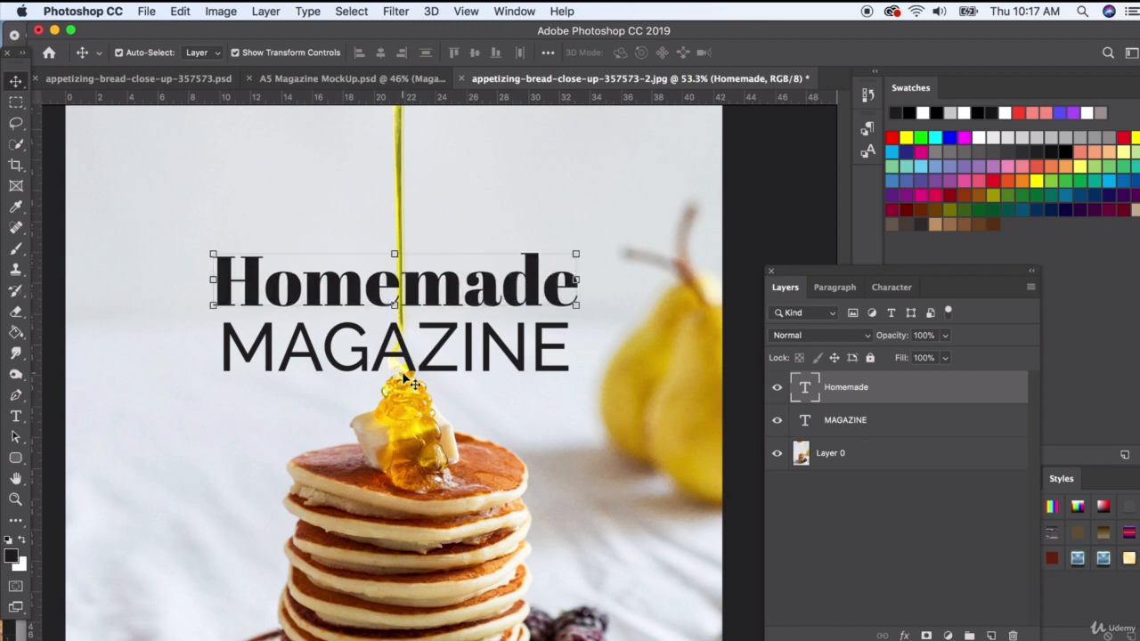
Step: Recolour the whole "Homemade" text golden yellow (#fcb904)
double_click(805, 392)
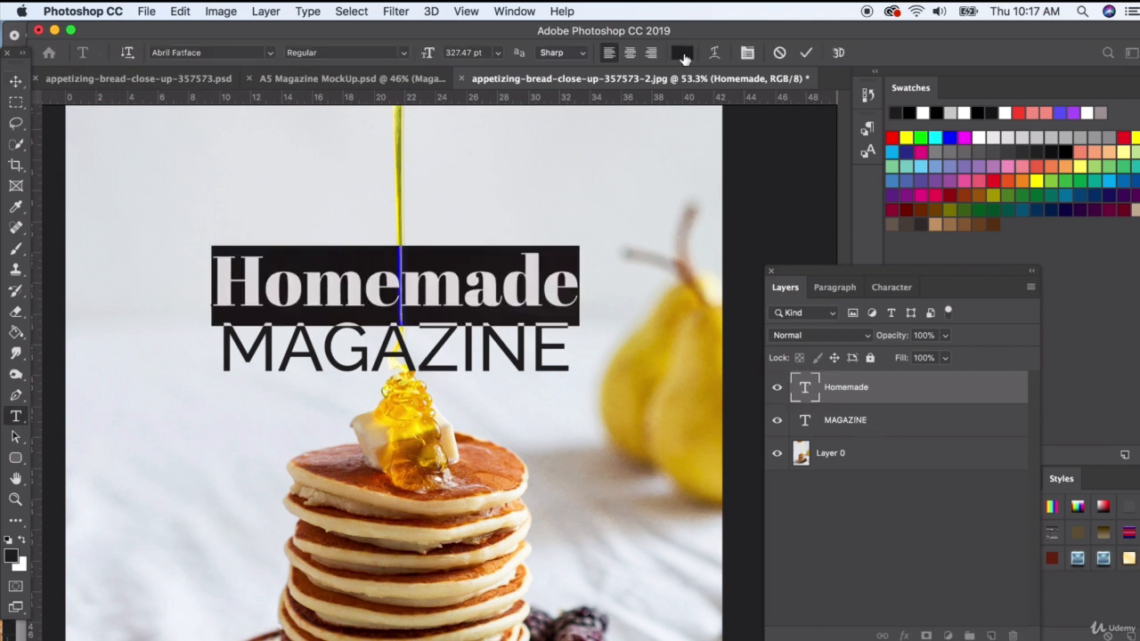
click(681, 53)
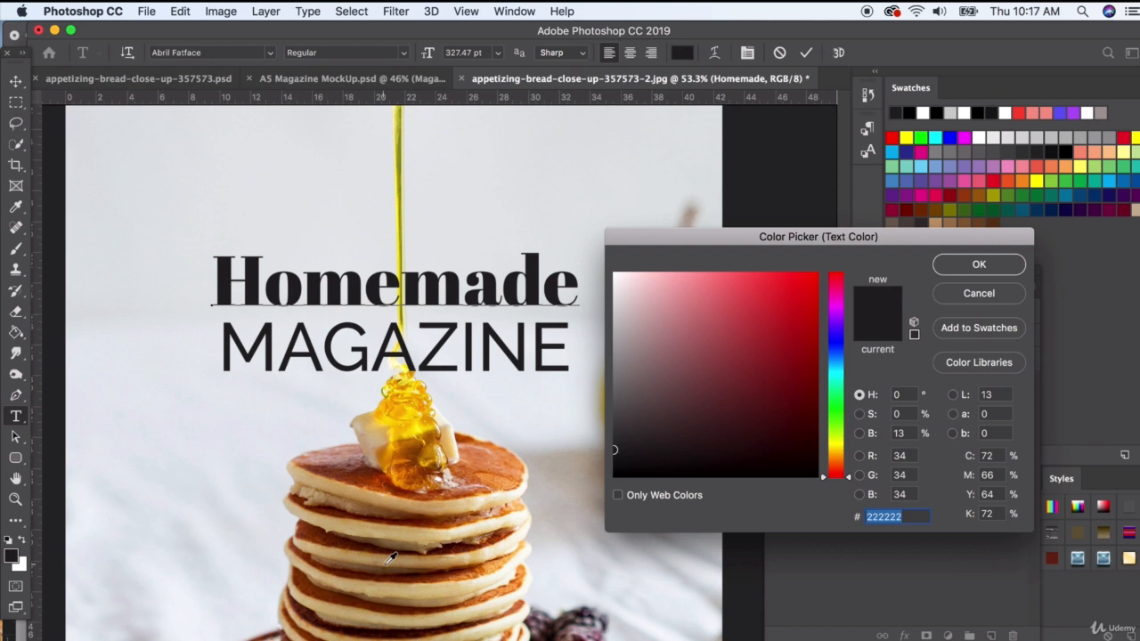
scroll(391, 559, down, 2)
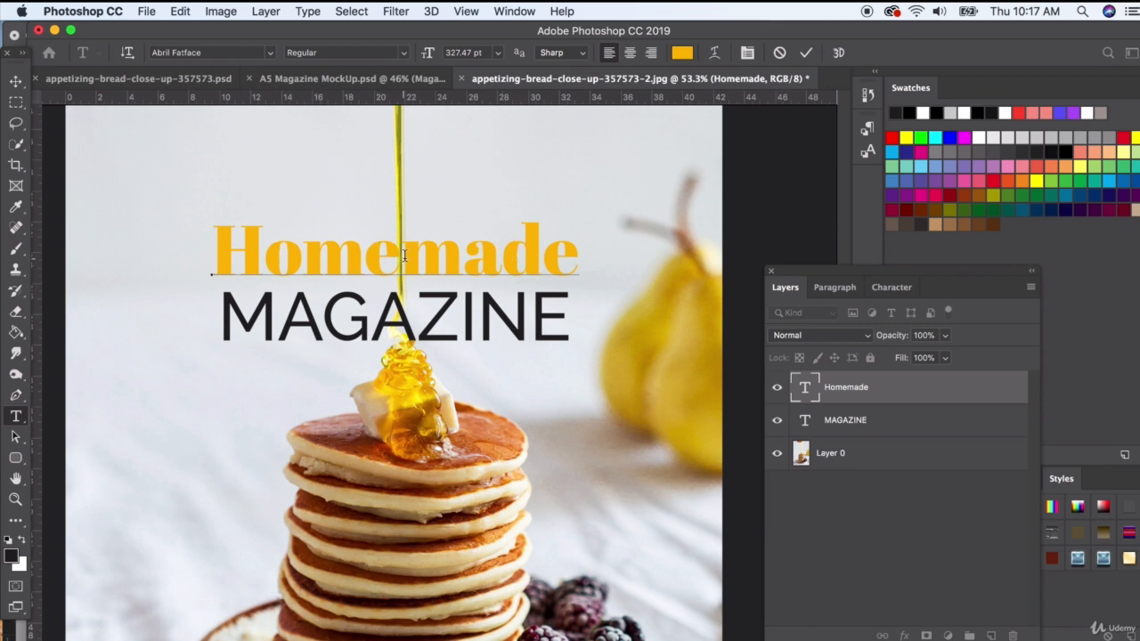
Step: Try orange (#fc7304) on just the "Home" part of the title
drag(402, 253, 210, 254)
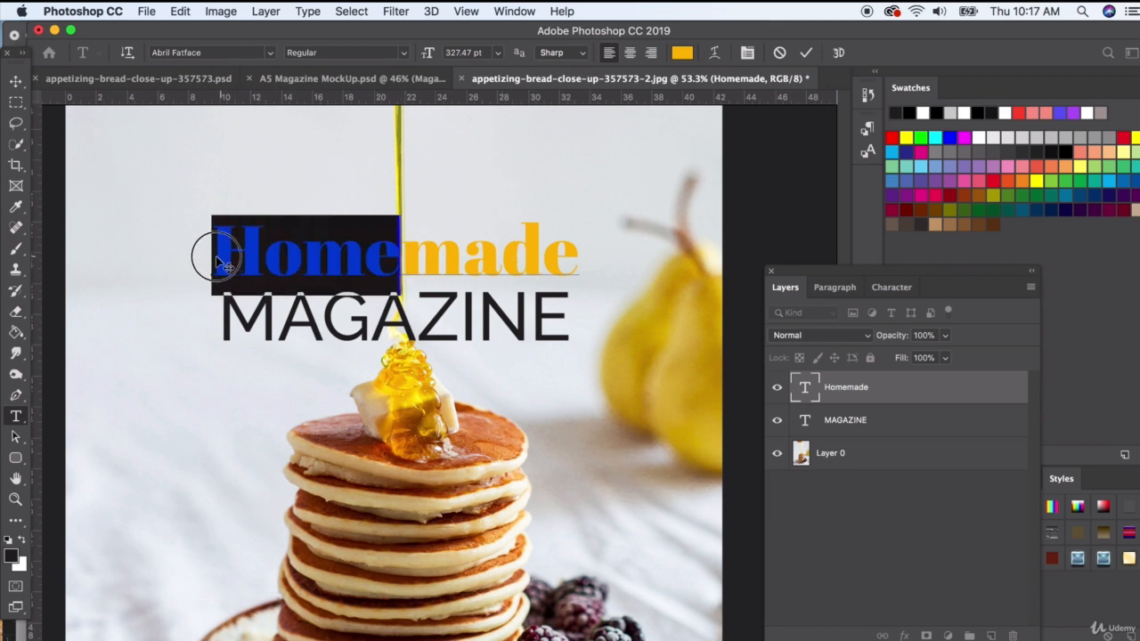
click(682, 53)
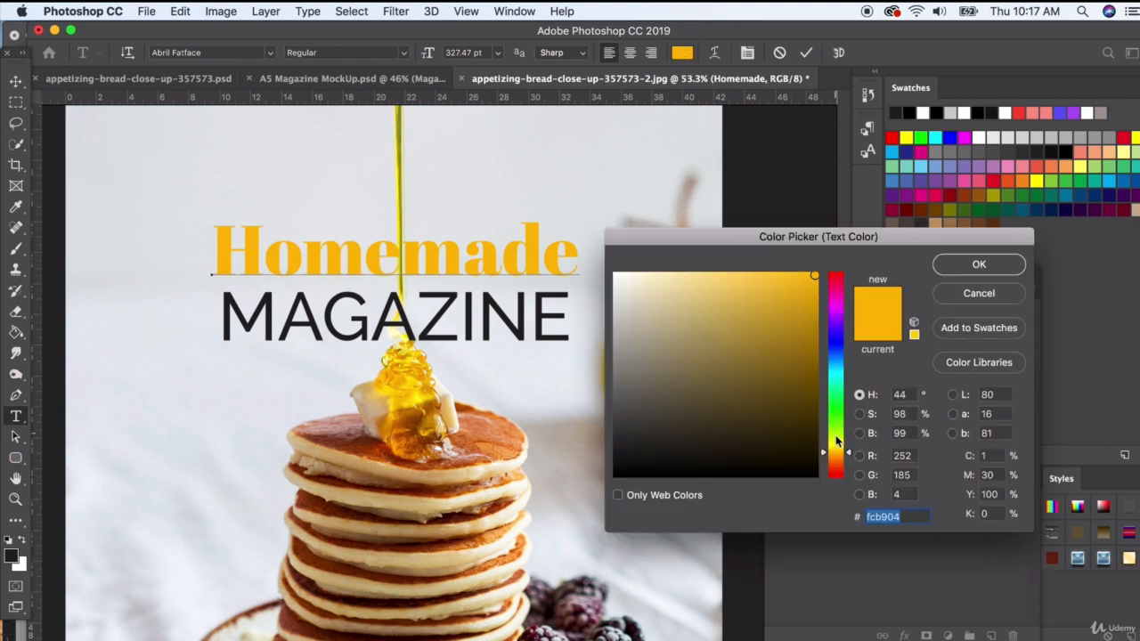
click(839, 462)
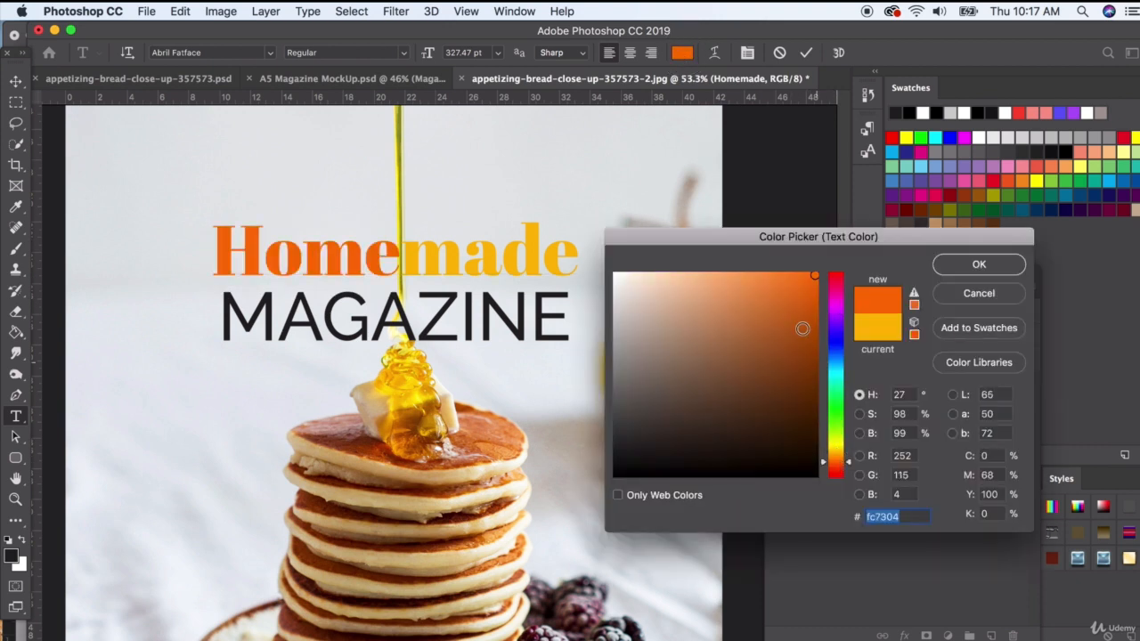
click(971, 266)
Step: Recolour the title in two tones, with "Home" in dark plum and "made" in burnt orange
double_click(414, 250)
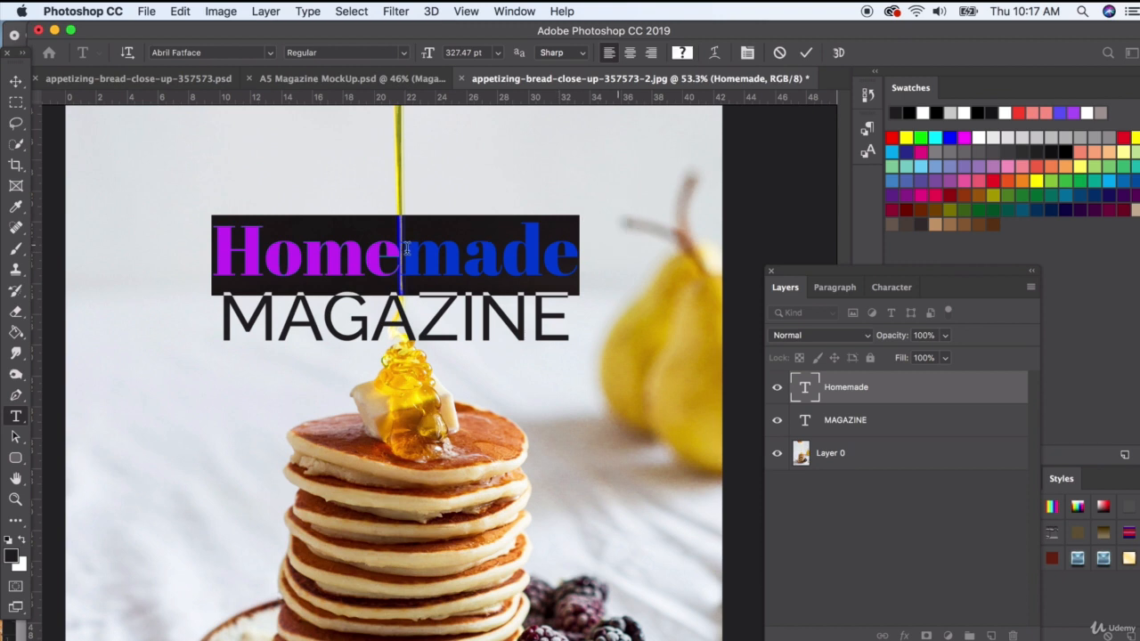
drag(402, 251, 578, 251)
click(681, 53)
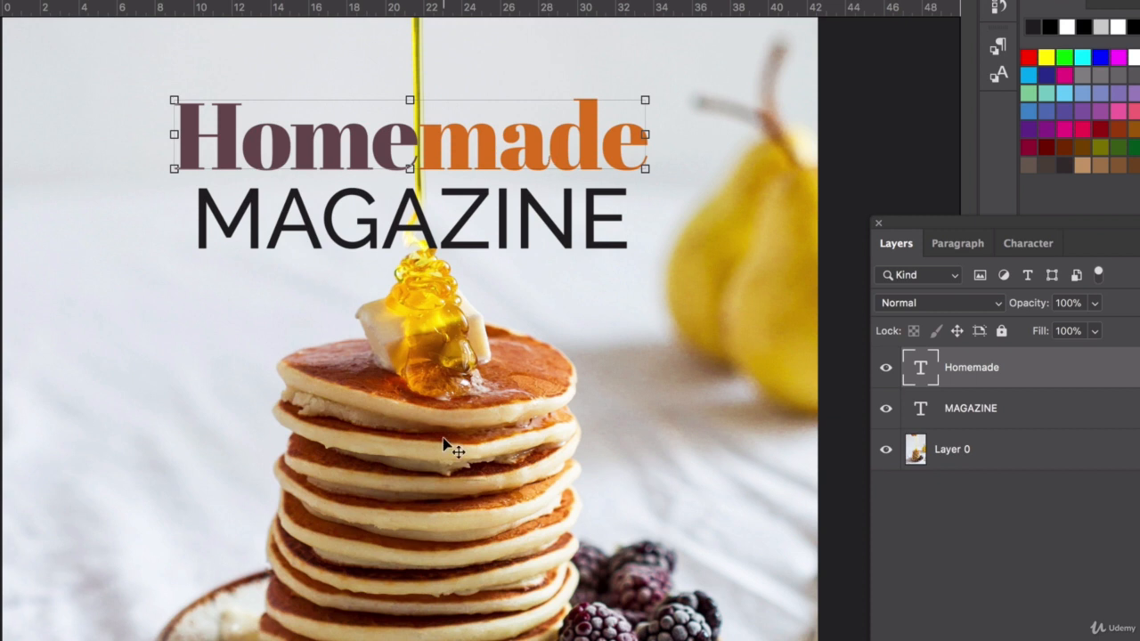
Step: Shrink the "MAGAZINE" text to about 209 pt and place it directly below "Home", starting near the title's left edge
scroll(442, 438, up, 1)
scroll(443, 438, up, 1)
click(425, 283)
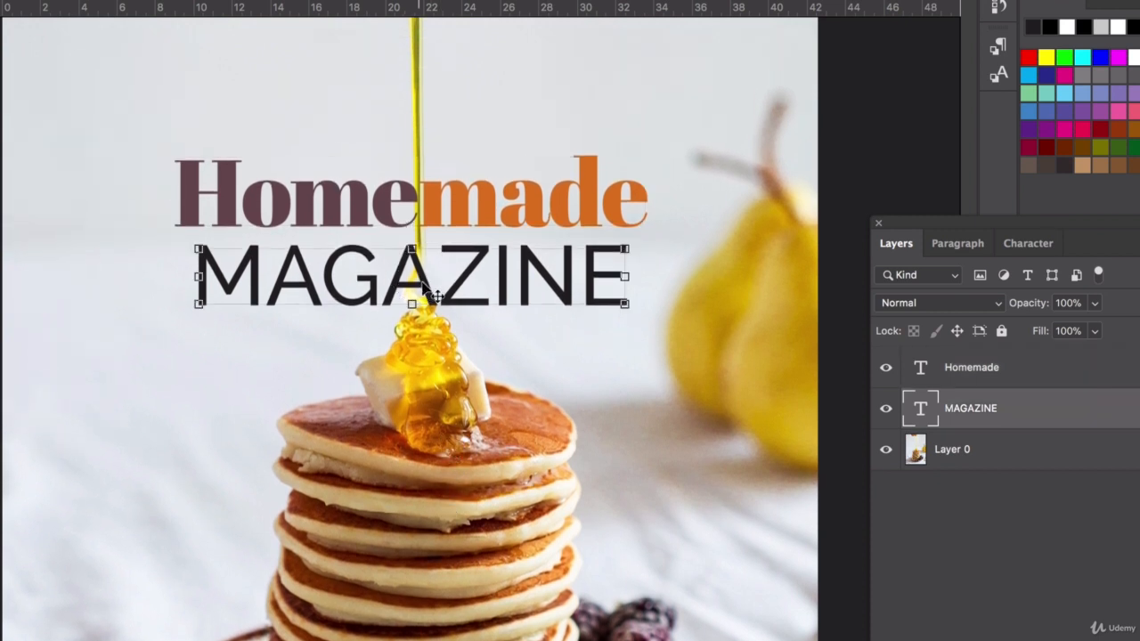
drag(629, 254, 285, 300)
drag(216, 321, 336, 274)
drag(399, 292, 463, 325)
key(Return)
Step: Set the tracking of the "MAGAZINE" text to 666
click(1024, 245)
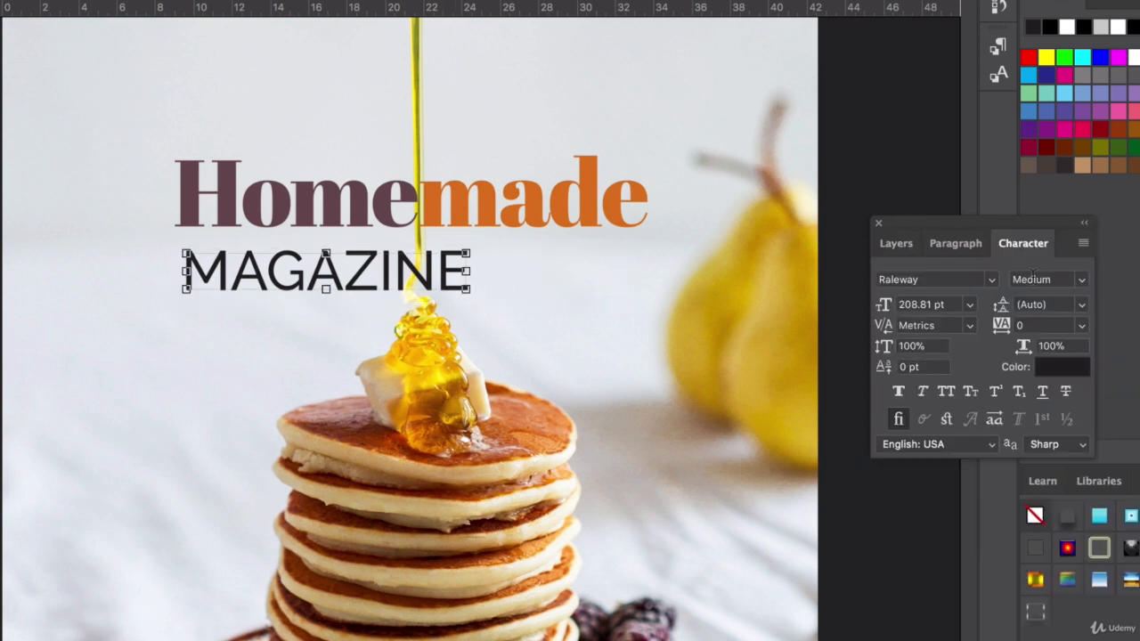
click(1082, 326)
click(1040, 323)
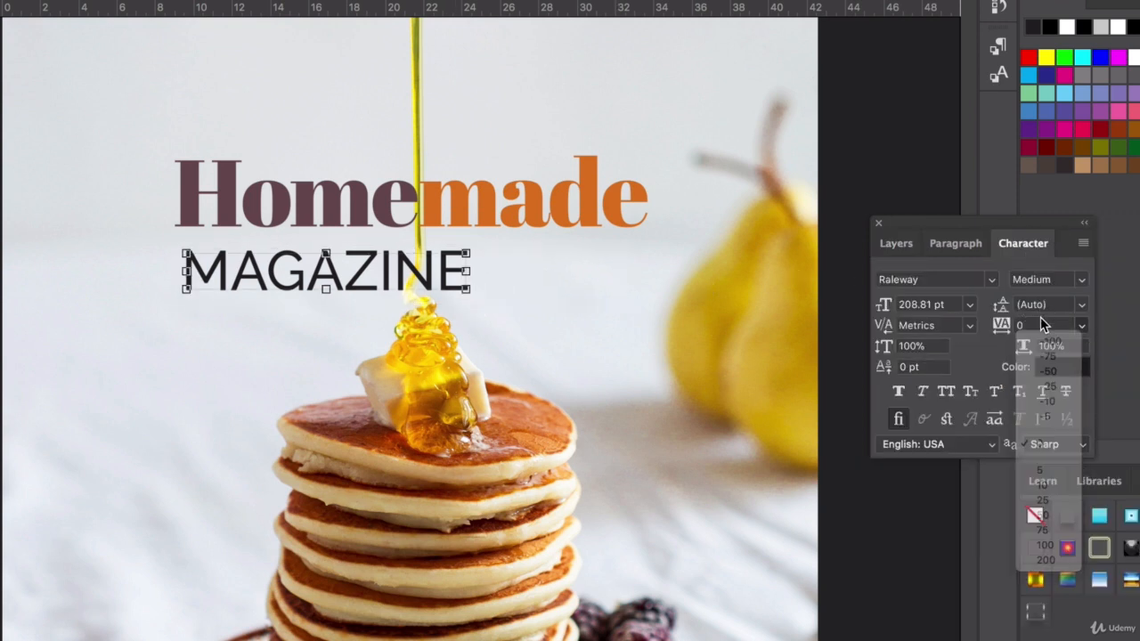
text(66)
key(Return)
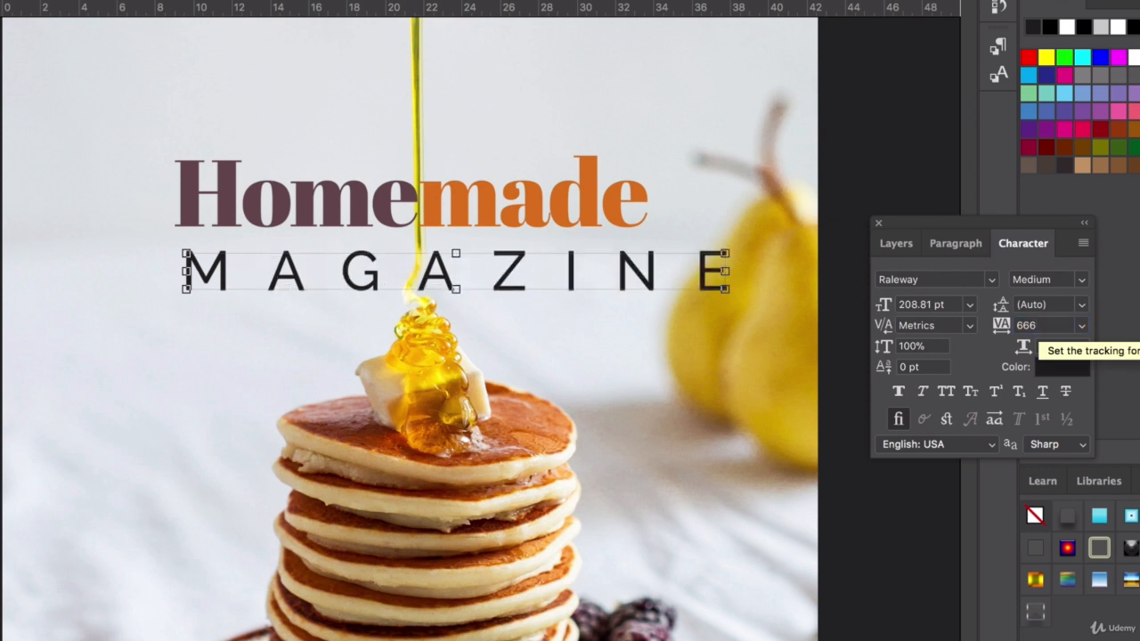
Step: Scale "MAGAZINE" to about 181 pt so it spans the width of "Homemade", and position it close beneath
drag(726, 255, 603, 242)
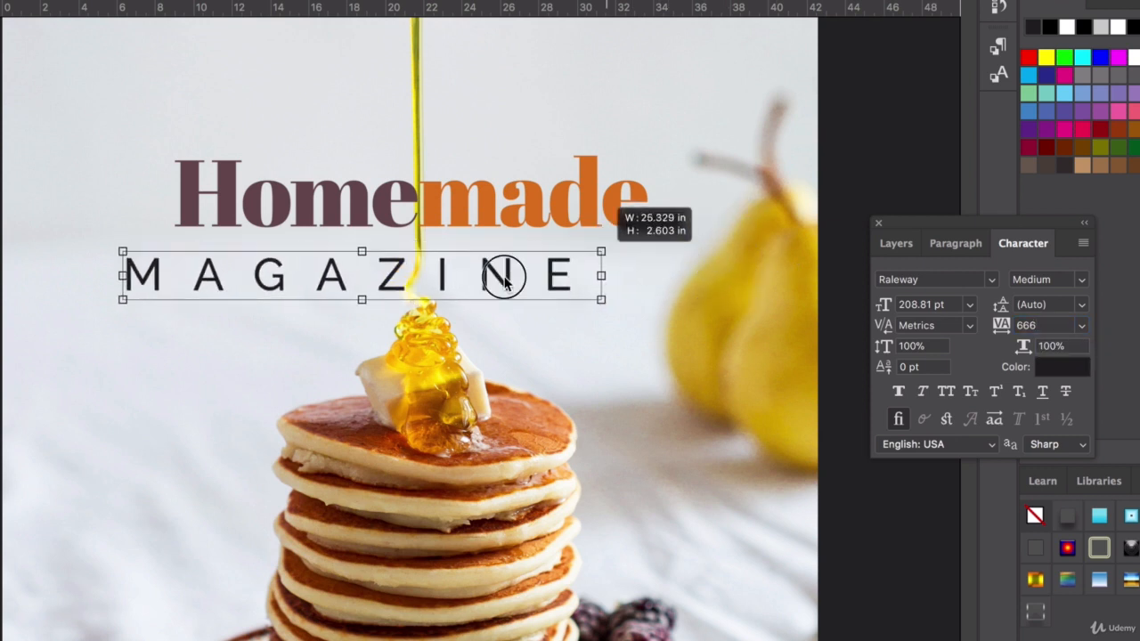
drag(504, 273, 551, 271)
drag(649, 286, 679, 304)
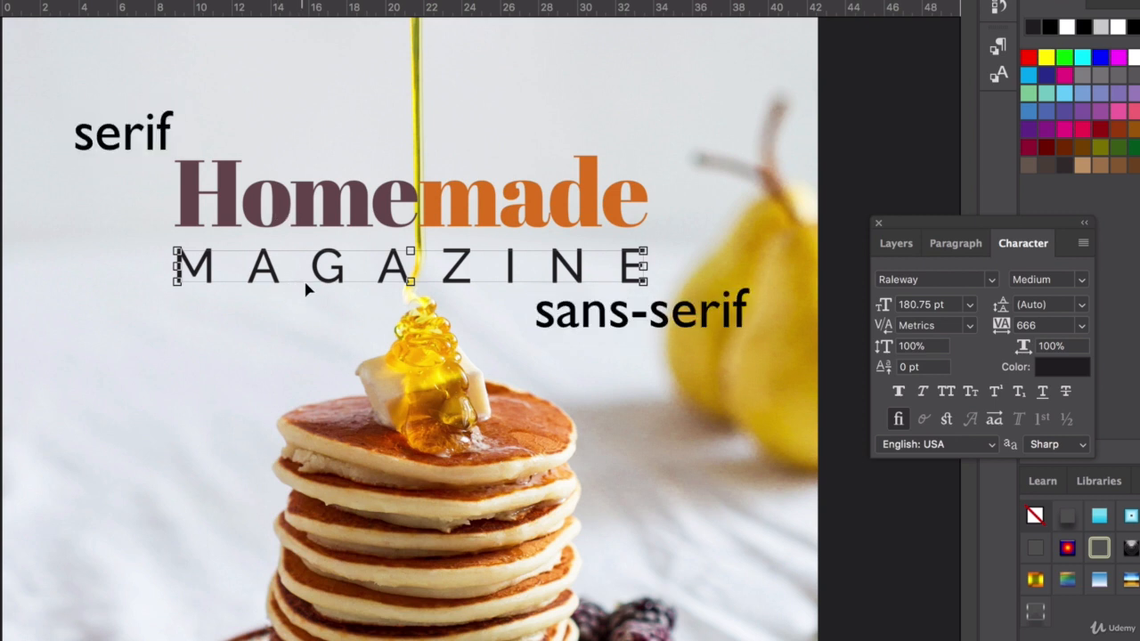
mouse_move(345, 283)
mouse_down()
mouse_move(344, 266)
mouse_move(345, 276)
mouse_up()
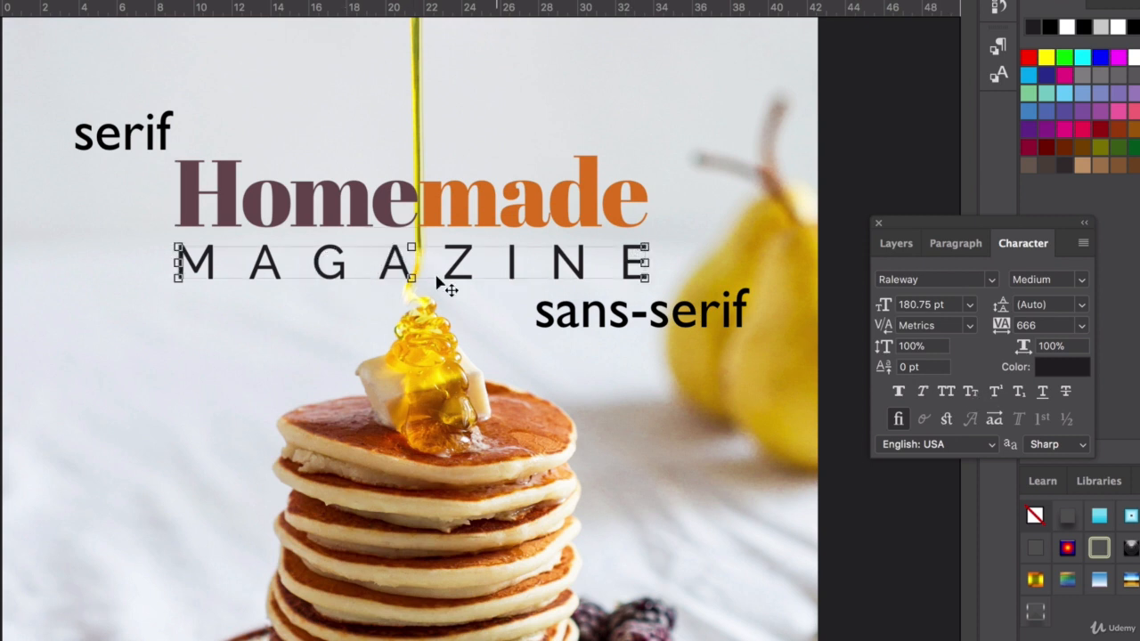
Step: Lighten the colour of the "MAGAZINE" text to dark grey #3b3b3b
click(1062, 366)
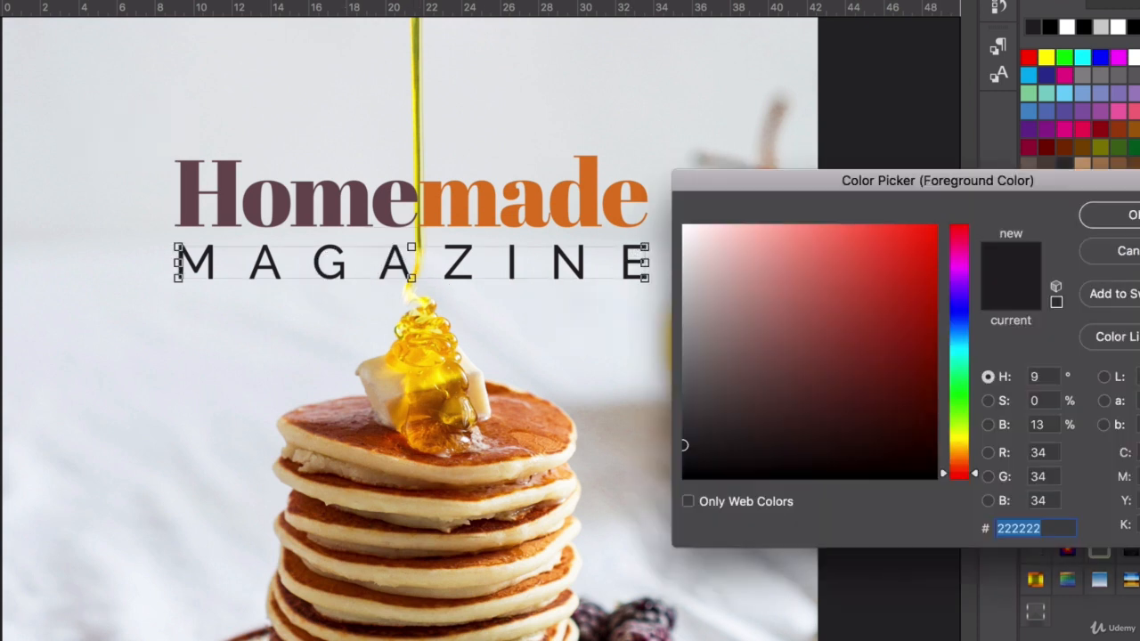
drag(687, 445, 681, 418)
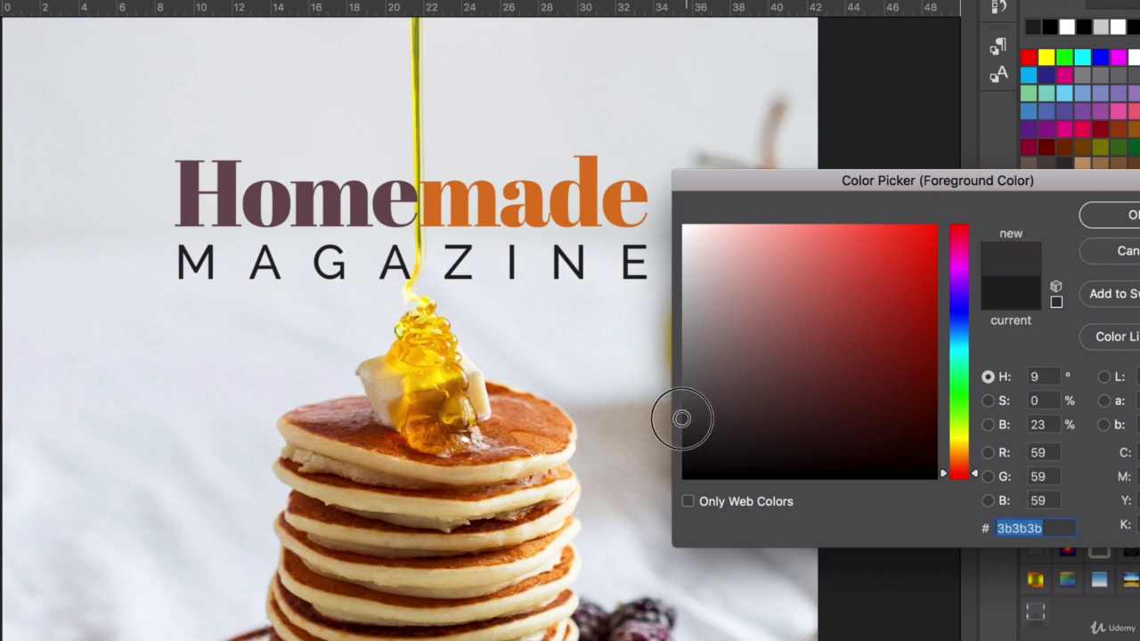
click(1108, 214)
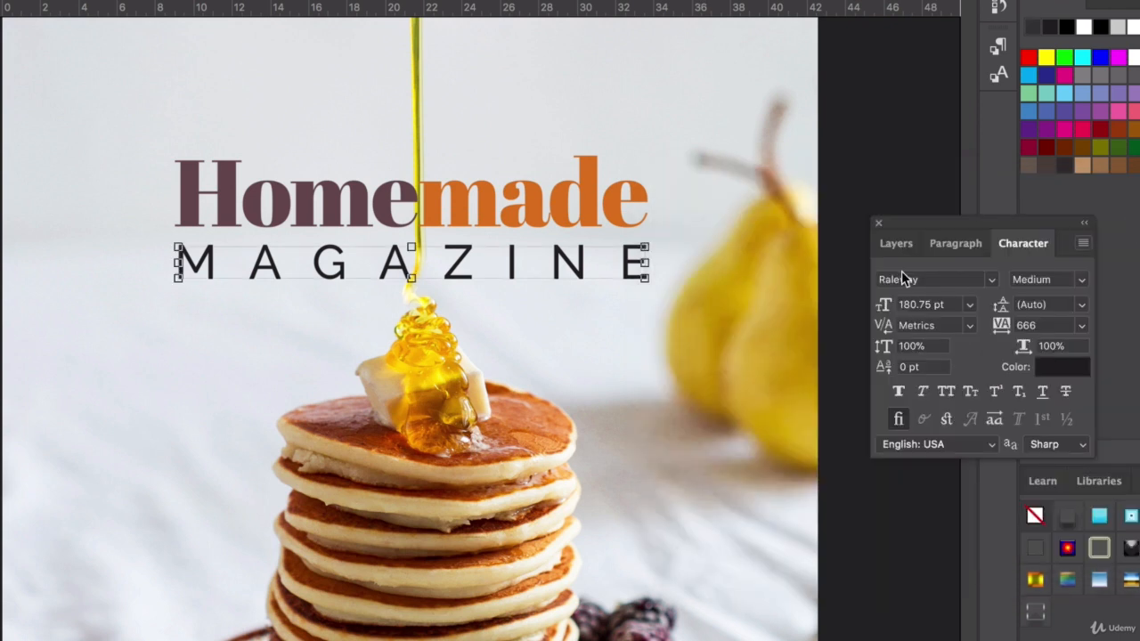
Step: Select the pancake stack, honey and berries on the photo layer, Layer 0, using Select Subject
click(893, 241)
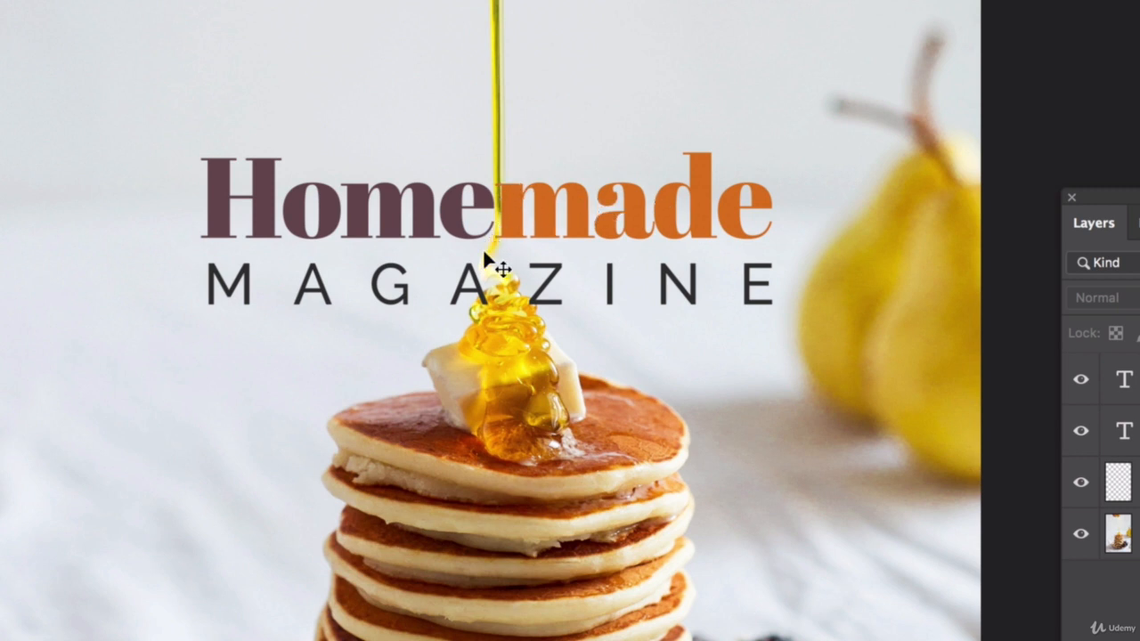
click(471, 299)
click(504, 317)
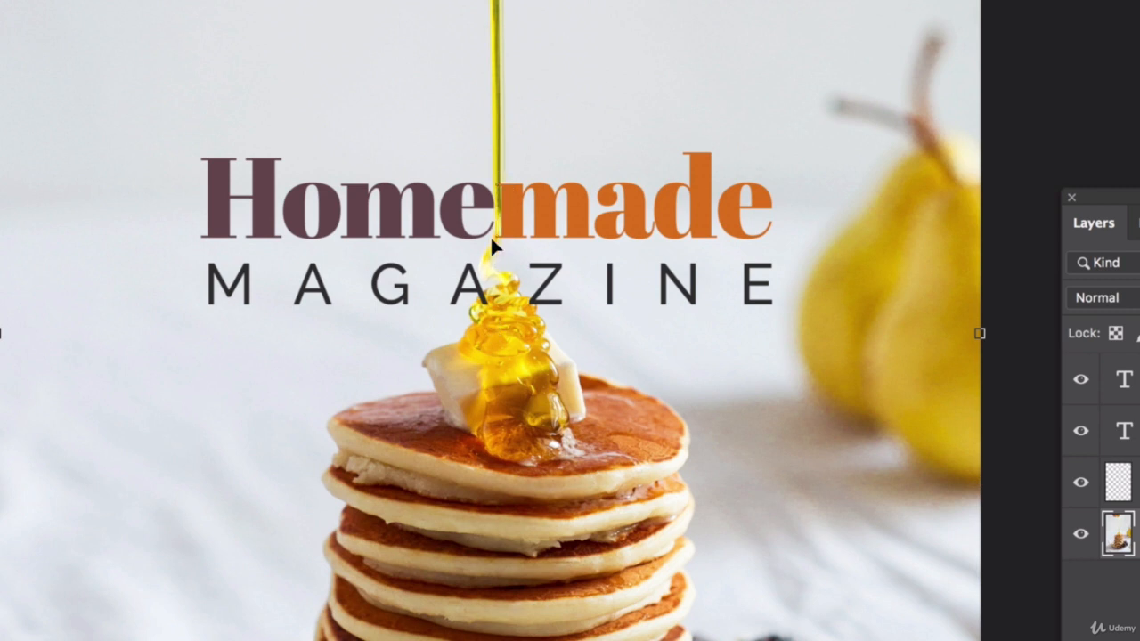
scroll(460, 471, down, 1)
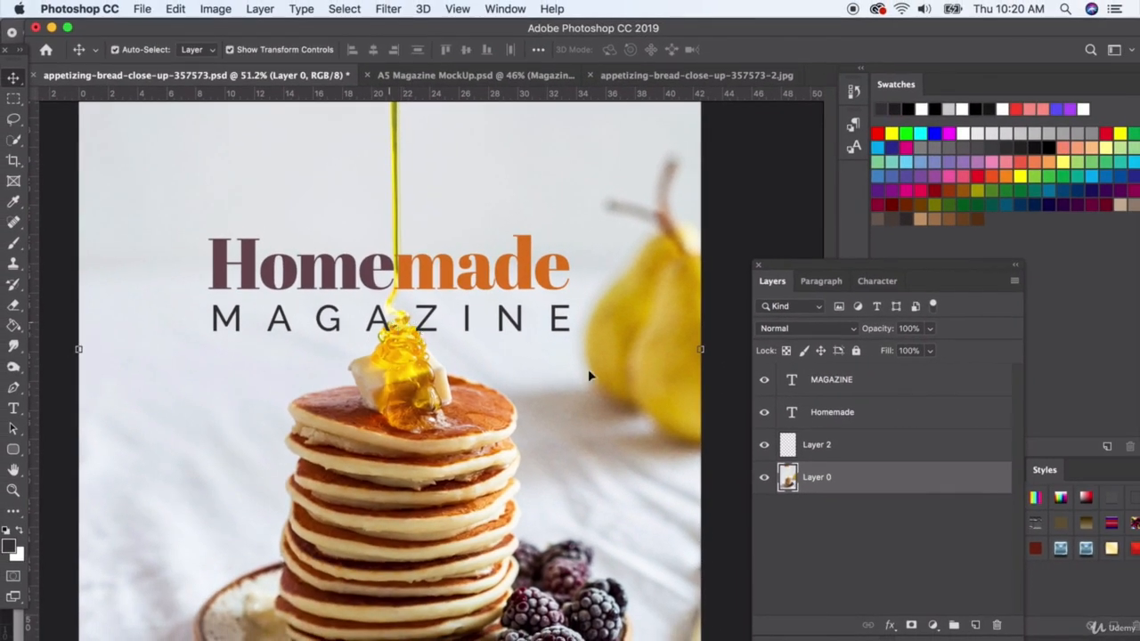
click(339, 8)
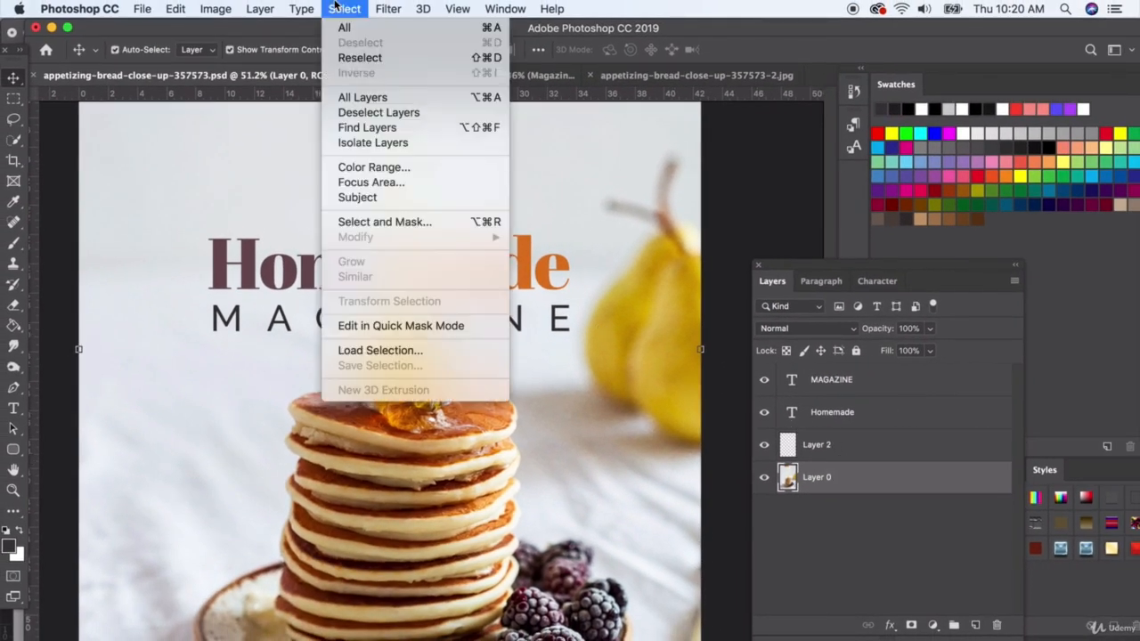
click(378, 197)
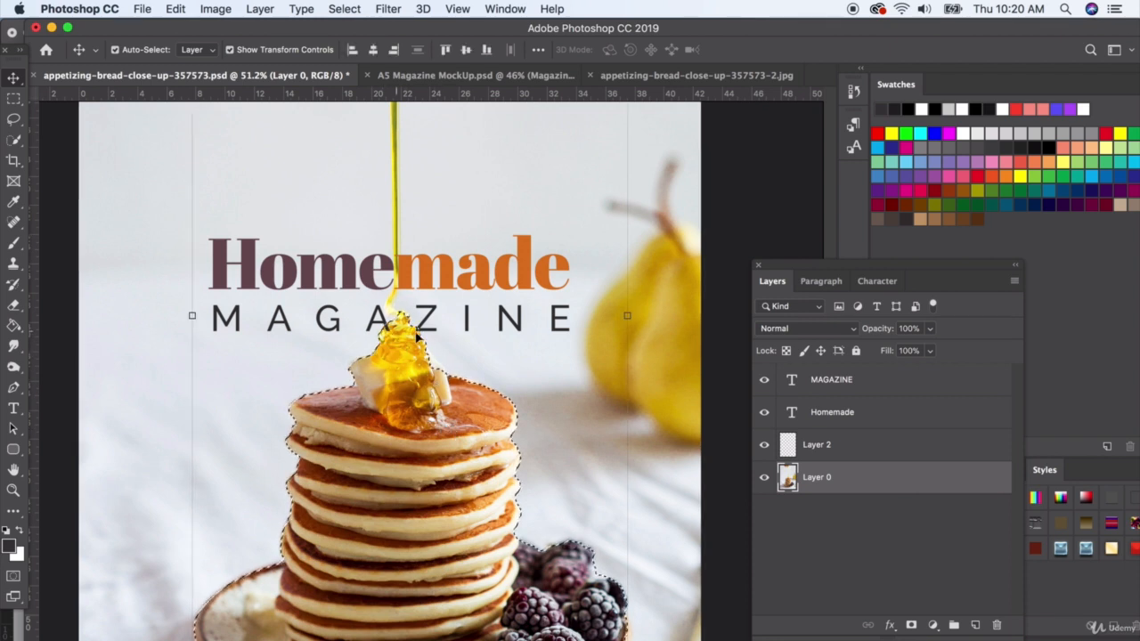
Step: Copy the selected subject onto its own layer and move that layer above both title texts
key(super+c)
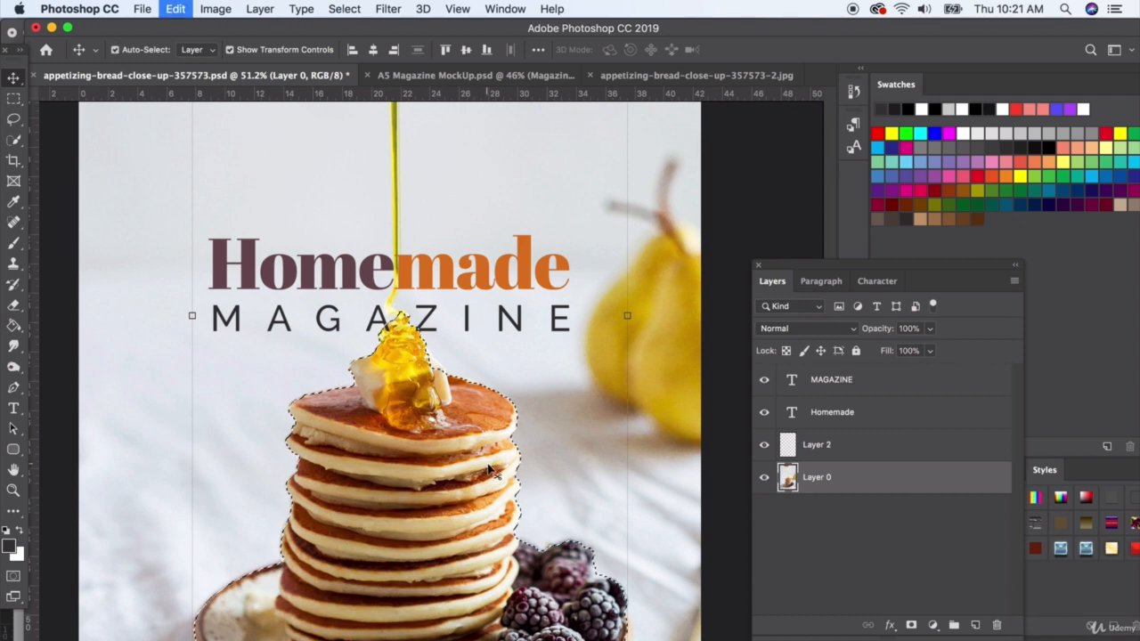
key(super+v)
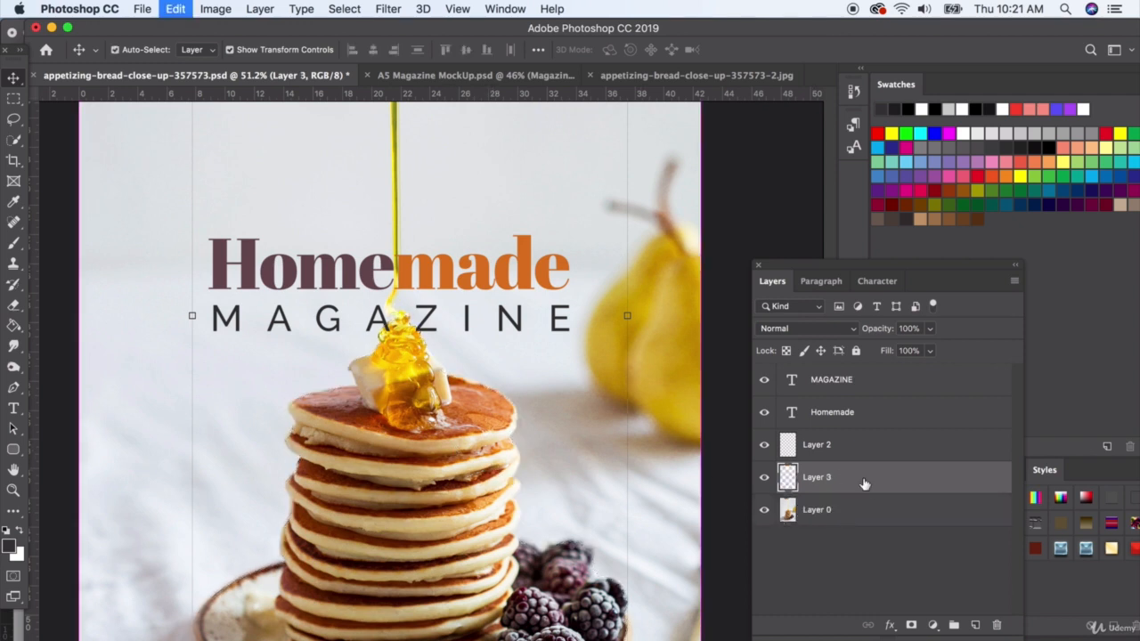
drag(864, 484, 849, 373)
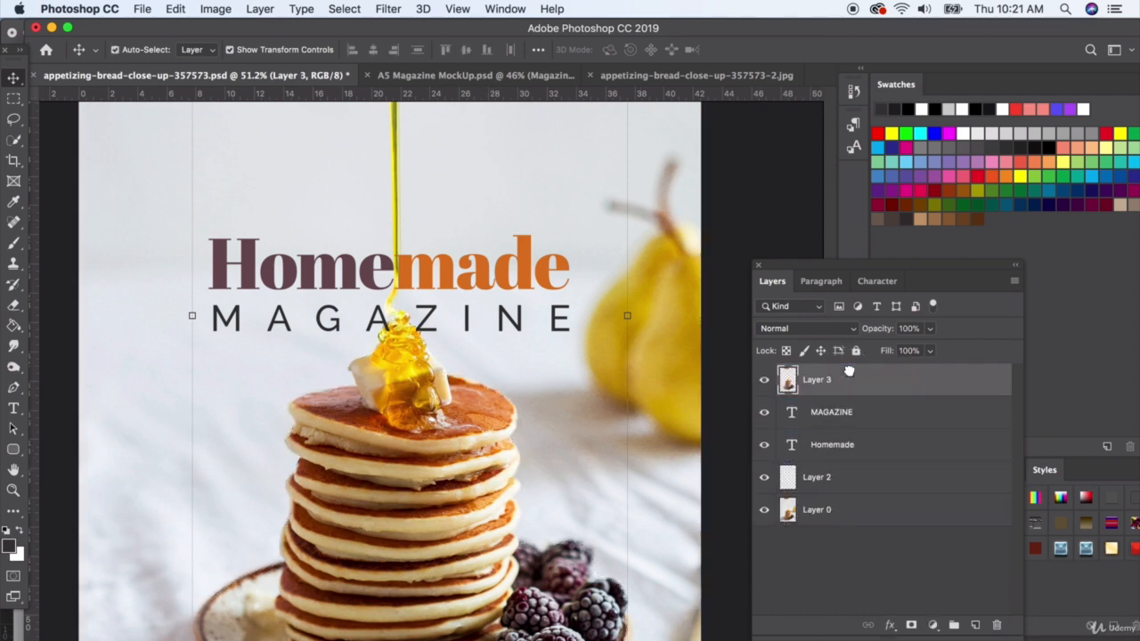
Step: Add a layer mask to the "Homemade" text layer
click(13, 98)
scroll(437, 241, up, 5)
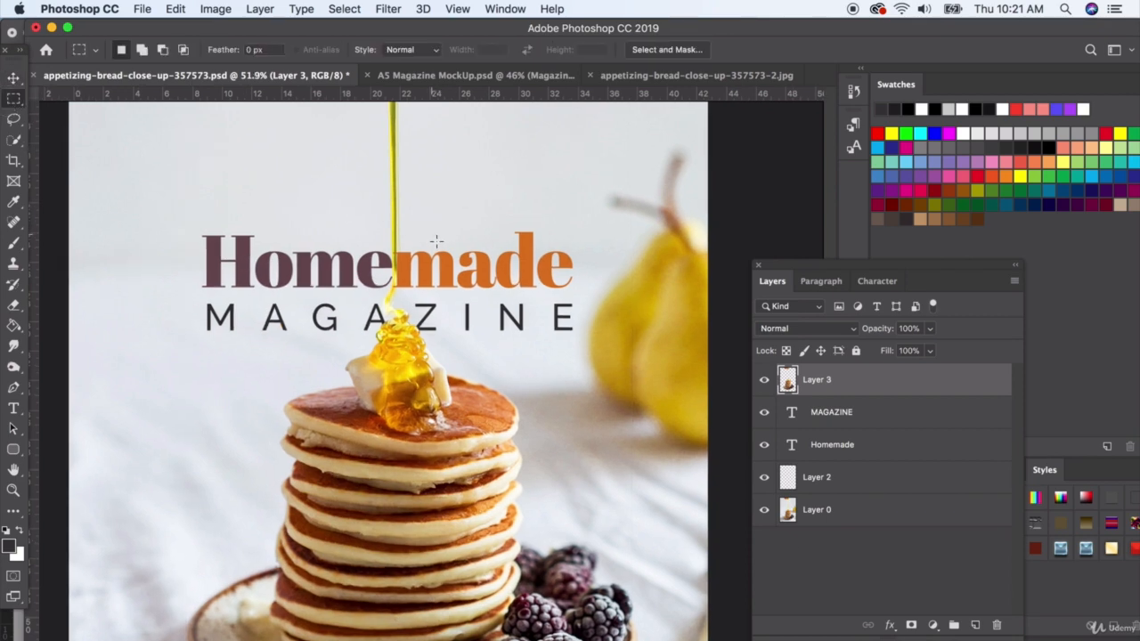
scroll(437, 240, up, 5)
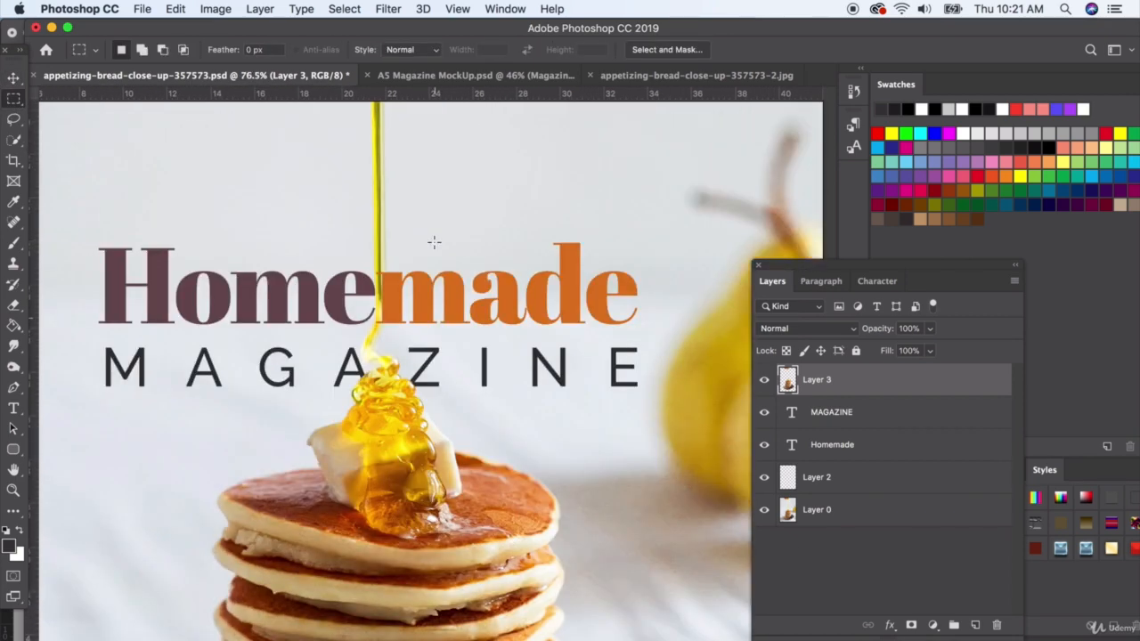
click(13, 80)
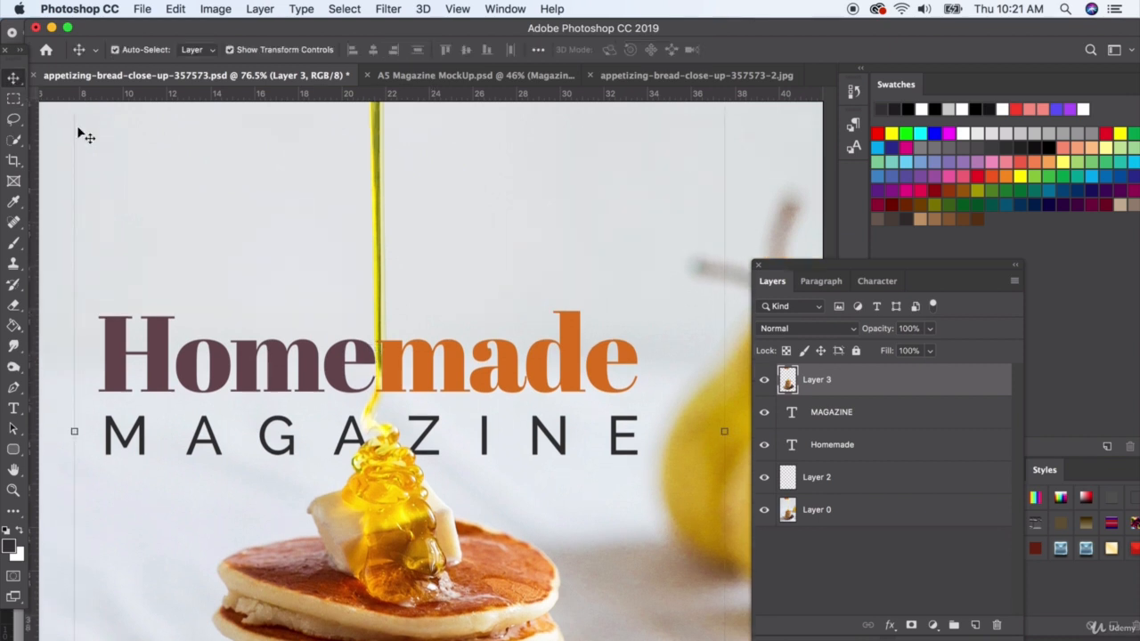
click(843, 445)
click(909, 625)
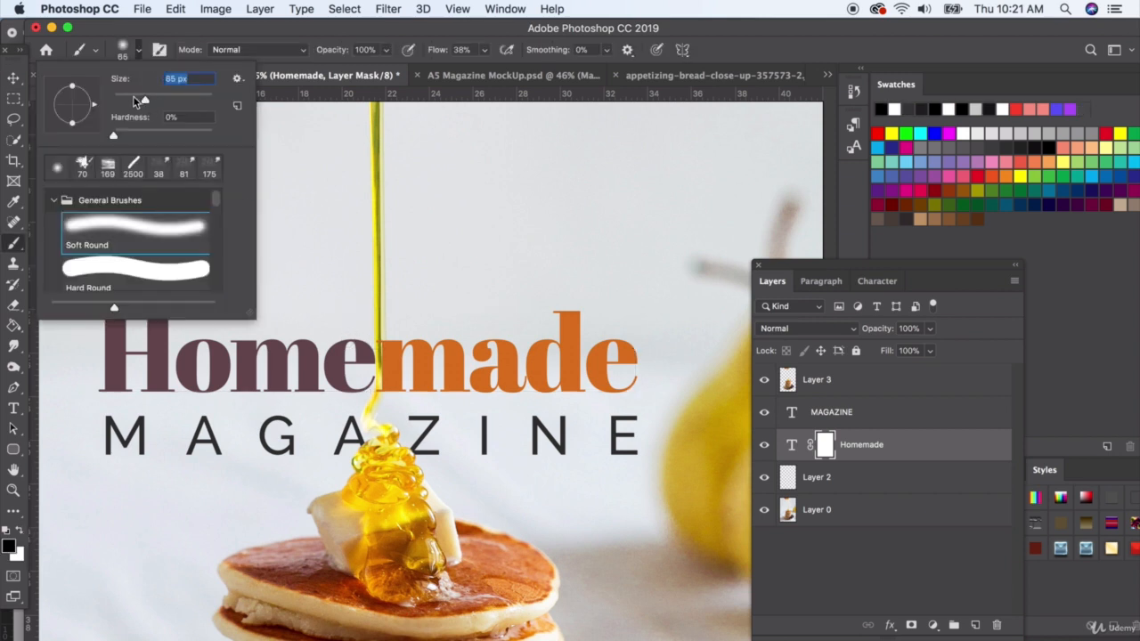
Step: Try hiding the "Homemade" letters over the honey stream on the mask with a 47 px soft black brush
drag(134, 100, 137, 103)
key(super+plus)
key(super+plus)
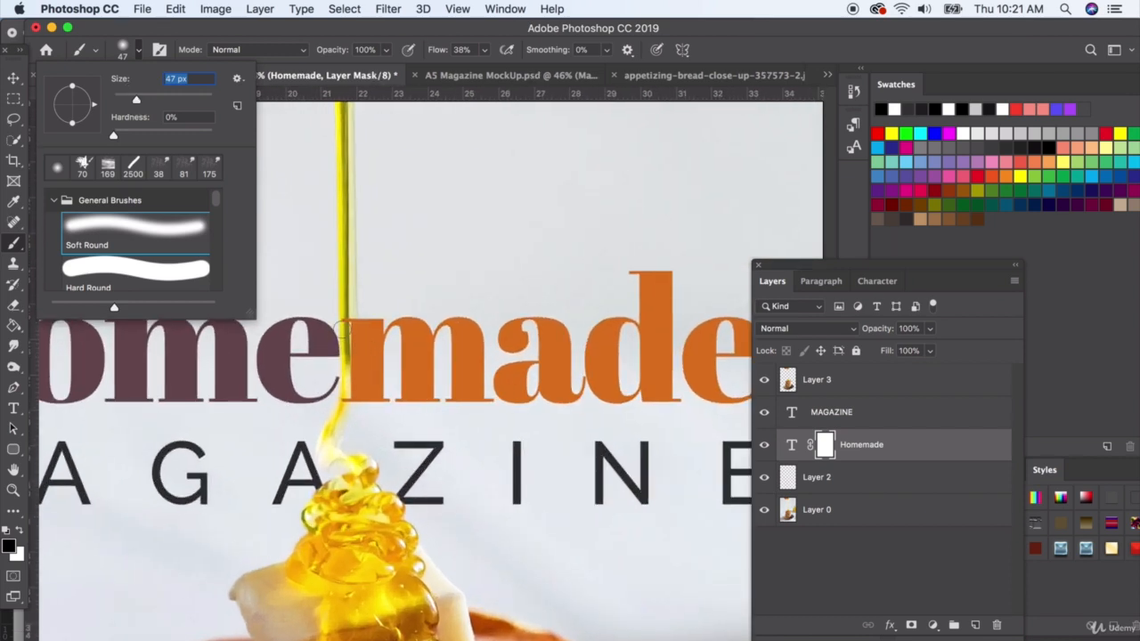
mouse_move(345, 311)
mouse_down()
mouse_move(351, 397)
mouse_move(337, 419)
mouse_move(349, 393)
mouse_move(339, 219)
mouse_up()
key(super+z)
Step: Raise the brush flow to 100% and try masking the "Homemade" letters over the honey stream with the soft brush
click(485, 51)
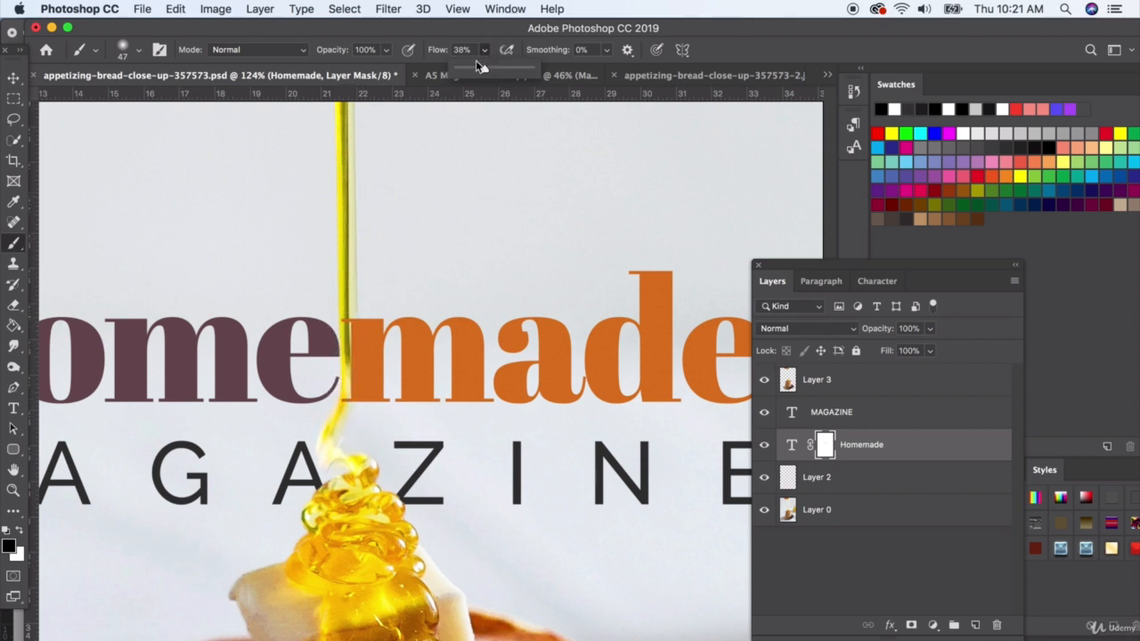
drag(479, 69, 563, 73)
mouse_move(343, 415)
mouse_down()
mouse_move(348, 295)
mouse_move(338, 407)
mouse_move(357, 357)
mouse_move(350, 295)
mouse_move(354, 336)
mouse_up()
scroll(354, 336, up, 3)
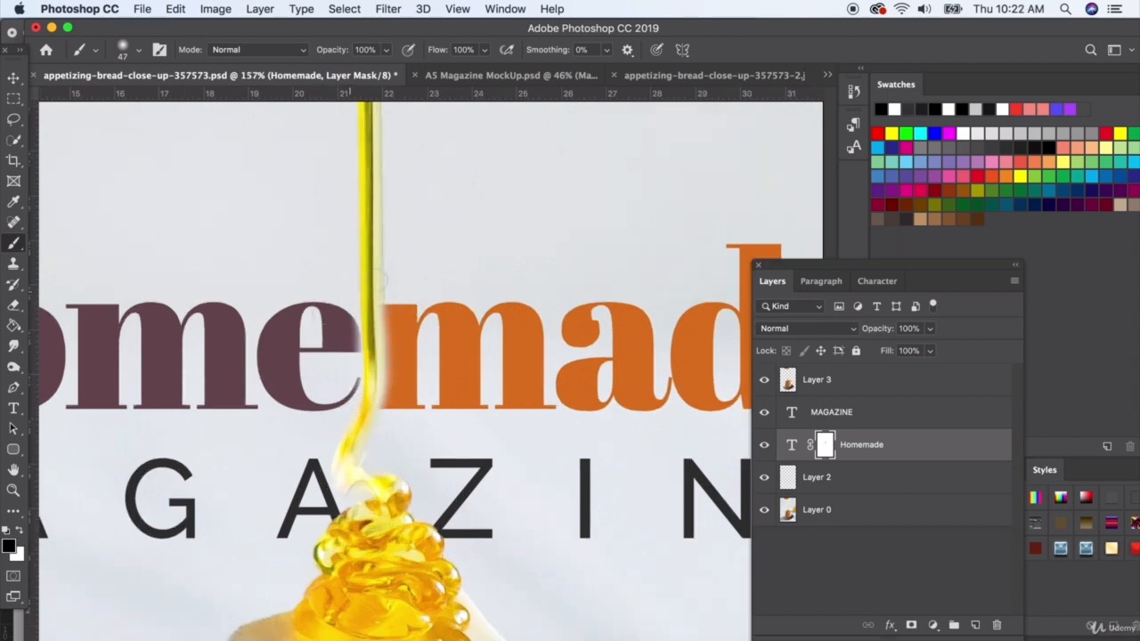
key(super+z)
Step: Switch to a 28 px Hard Round brush and try masking the start of "made" where it covers the honey stream
click(138, 50)
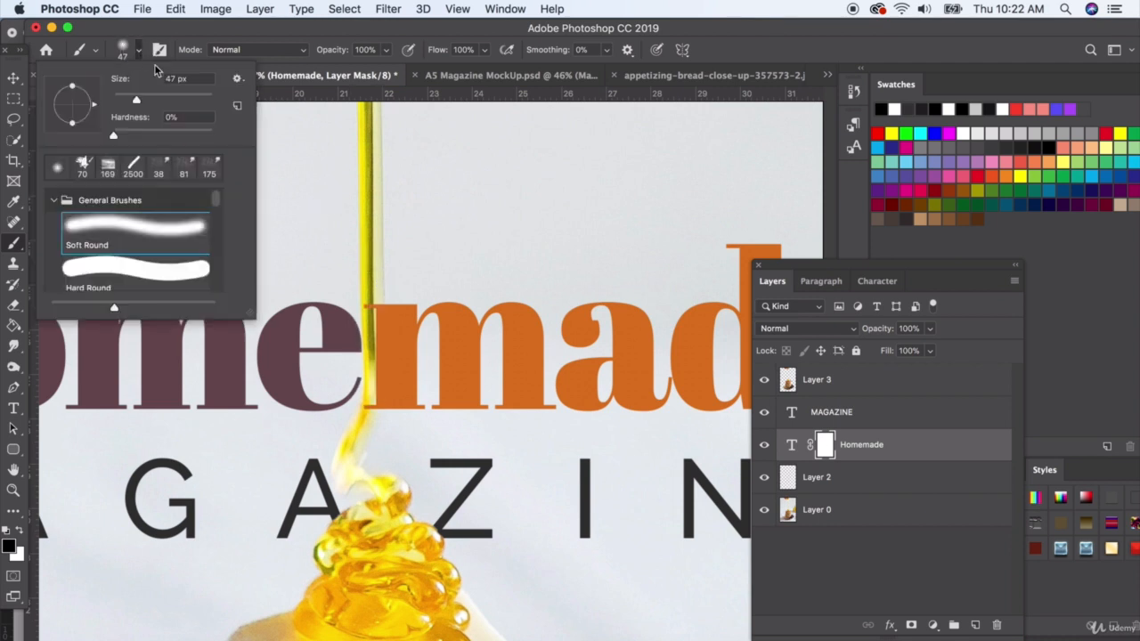
click(124, 279)
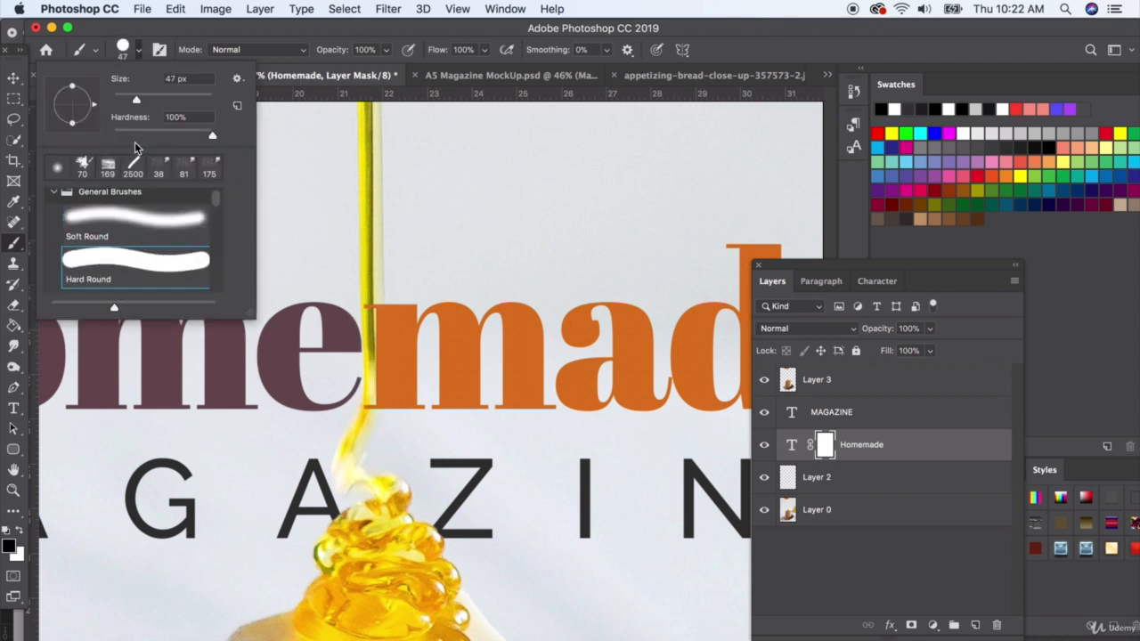
click(153, 38)
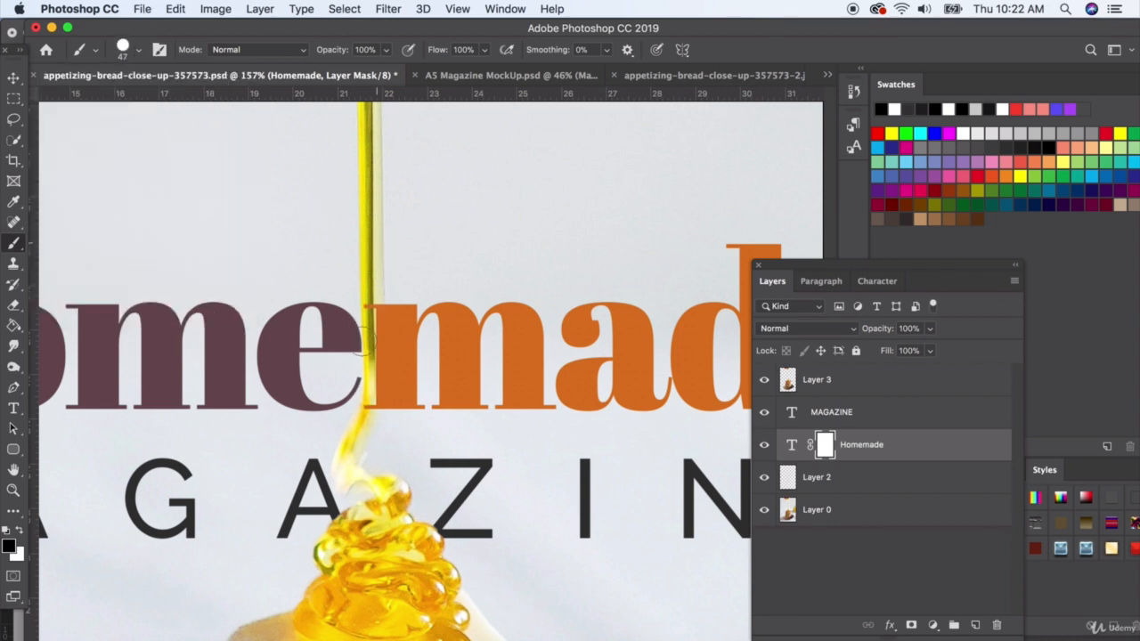
click(139, 52)
drag(376, 316, 372, 408)
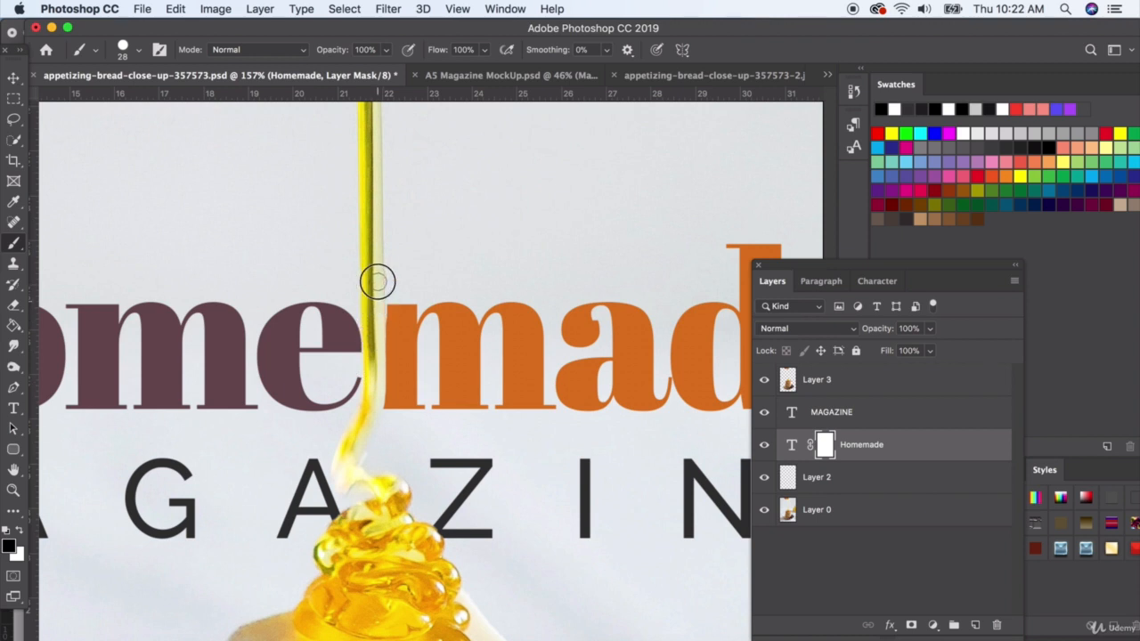
key(super+z)
Step: Lower the "Homemade" layer opacity to 60% and paint its mask black along the honey stream with the hard brush
click(14, 78)
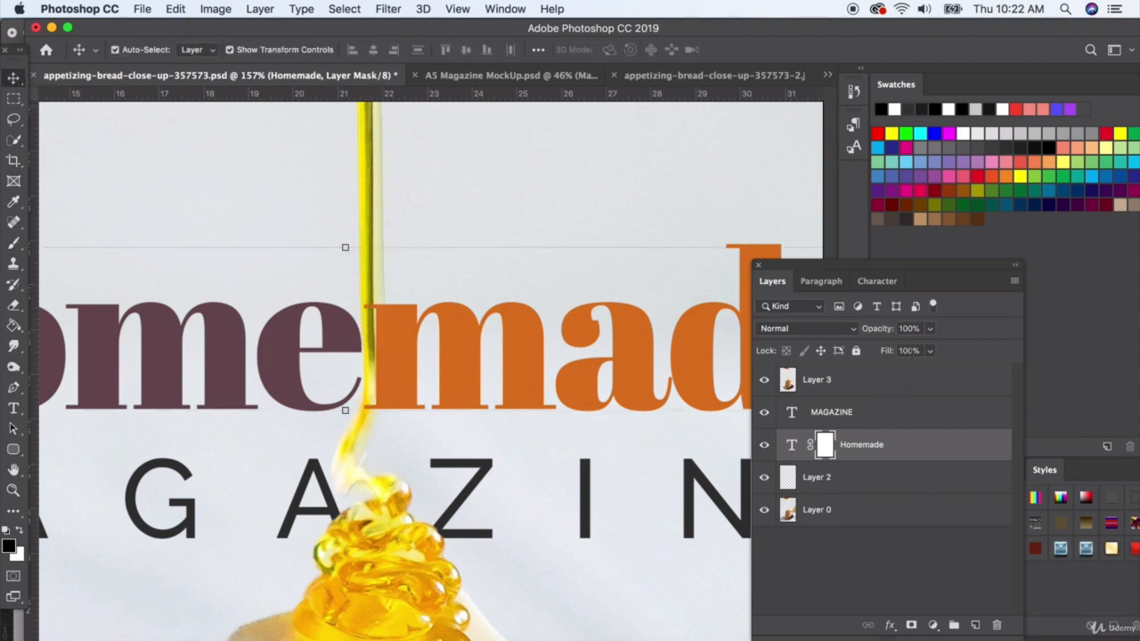
click(929, 329)
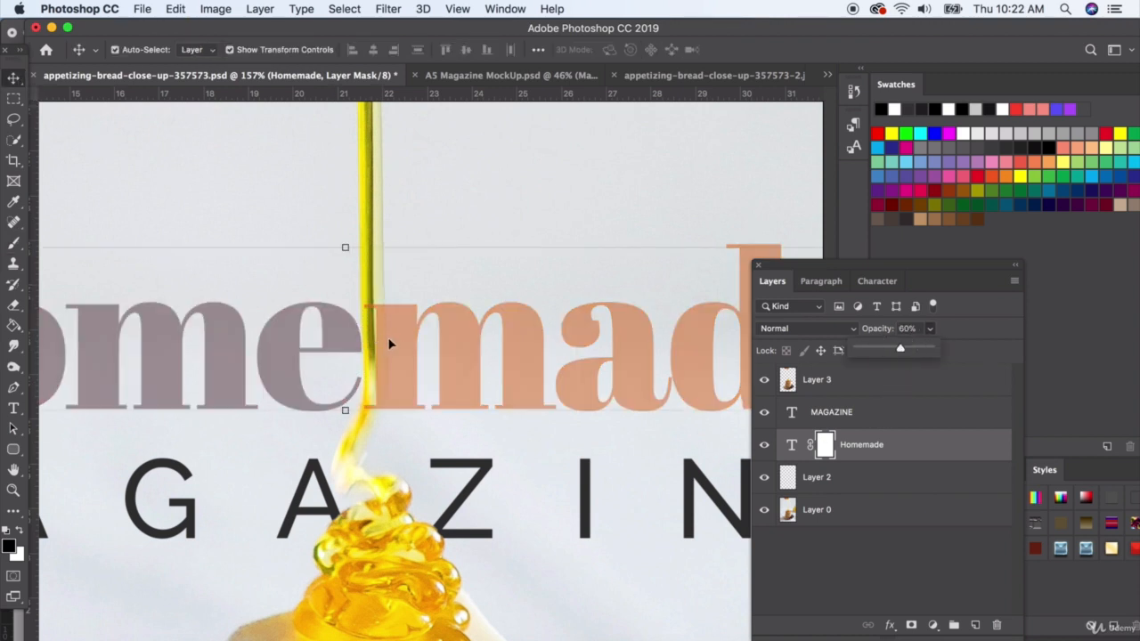
click(14, 242)
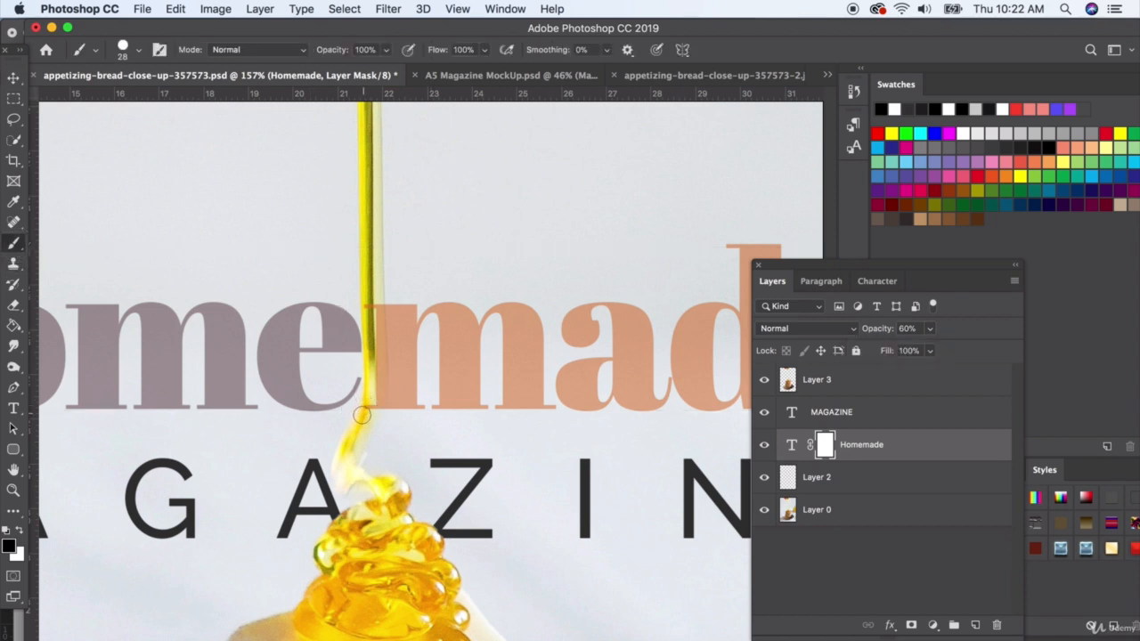
mouse_move(362, 415)
mouse_down()
mouse_move(376, 301)
mouse_move(366, 311)
mouse_move(371, 386)
mouse_move(372, 354)
mouse_up()
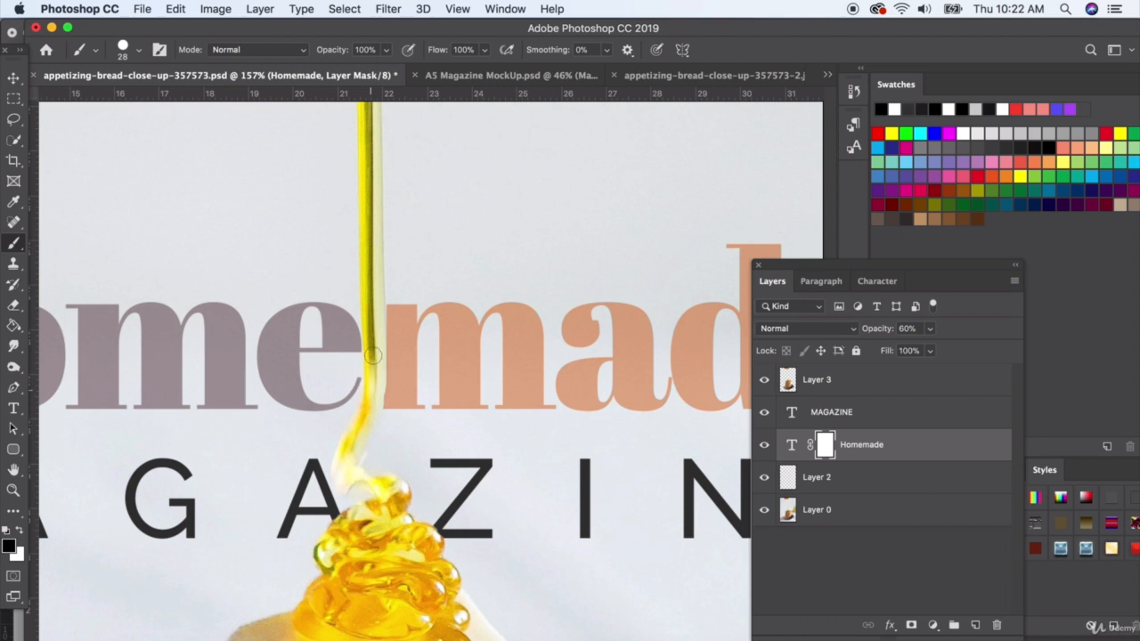
Step: Change to the Soft Round brush at 28 px and paint the "Homemade" mask along the honey stream's edge beside "made"
click(139, 50)
click(99, 219)
click(135, 58)
click(140, 50)
click(366, 236)
mouse_move(368, 425)
mouse_down()
mouse_move(379, 304)
mouse_move(381, 350)
mouse_up()
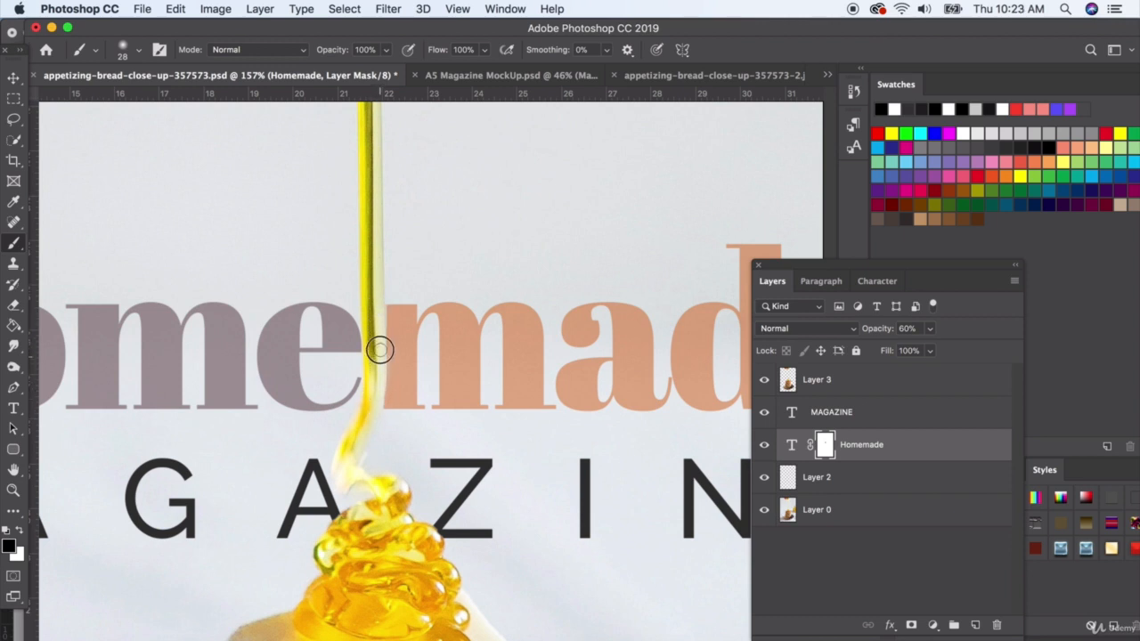
Step: Restore the "Homemade" layer opacity to 100%
click(928, 328)
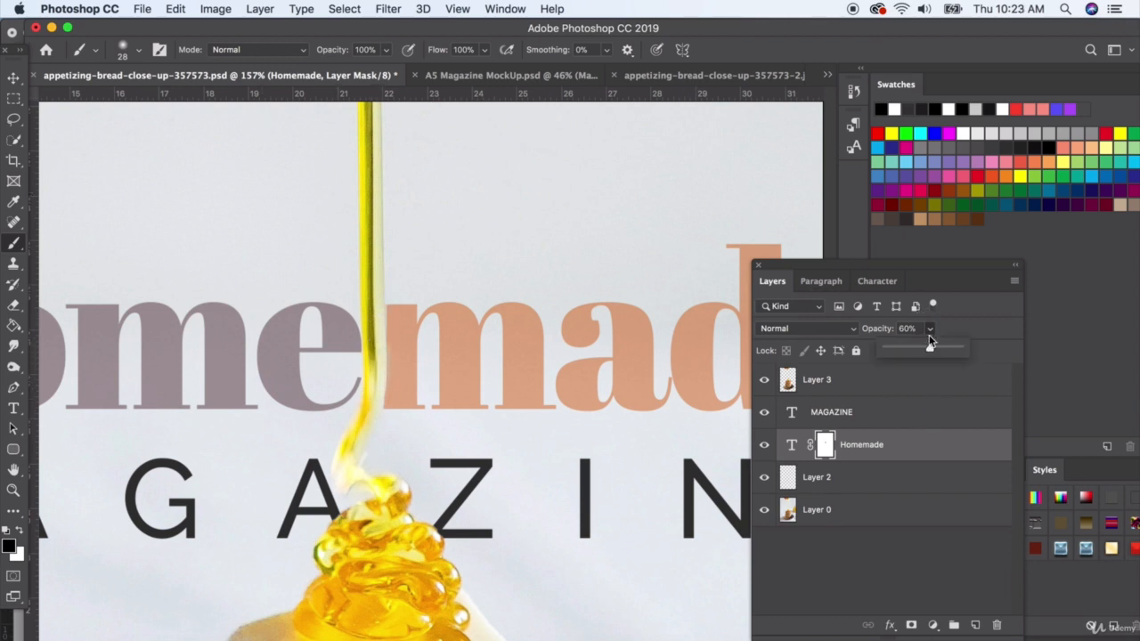
drag(927, 348, 959, 348)
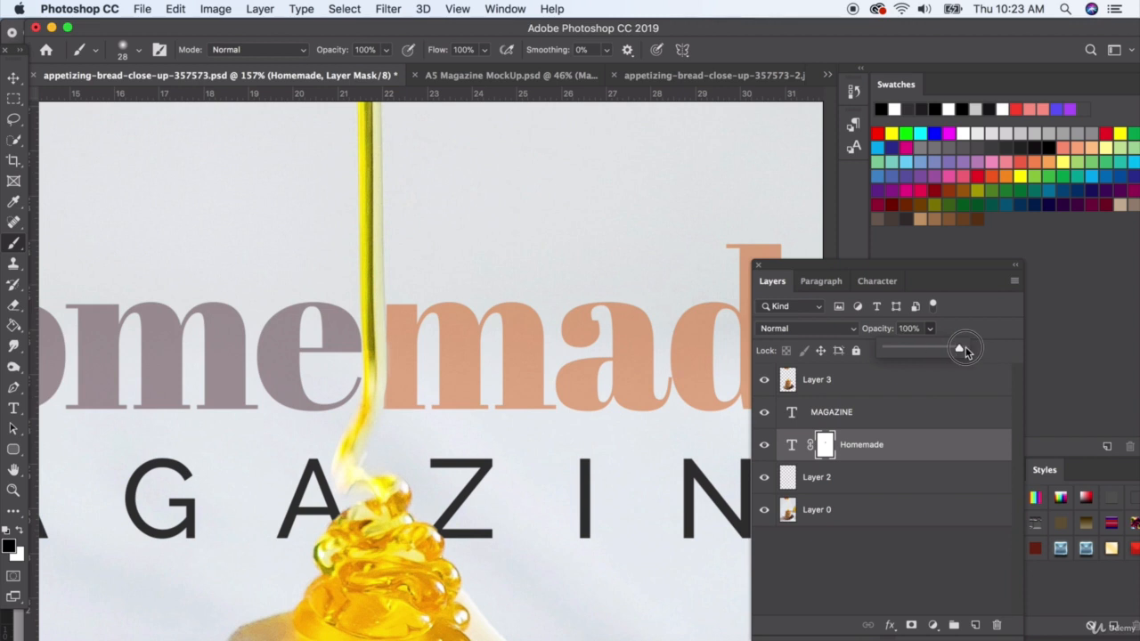
click(15, 80)
scroll(155, 275, down, 4)
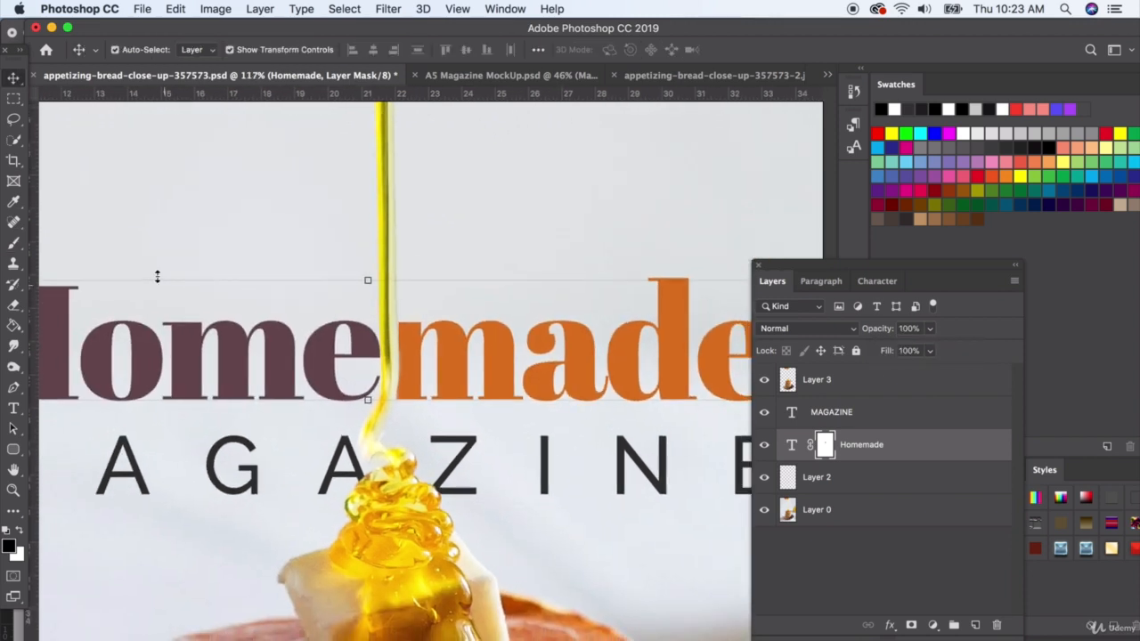
scroll(157, 277, down, 2)
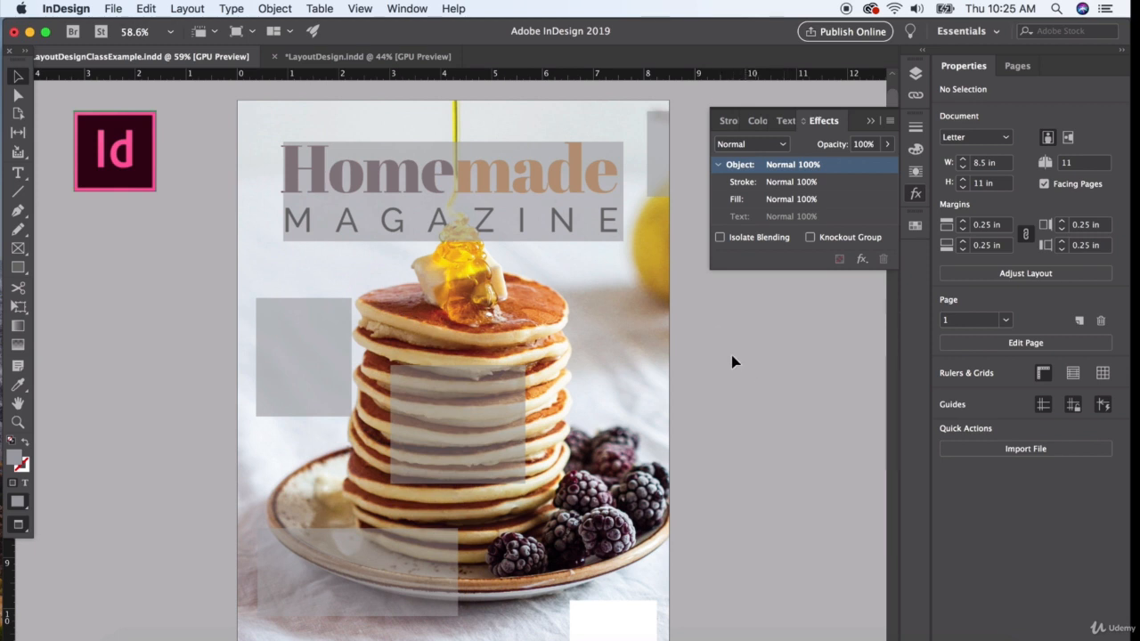
Step: In the InDesign cover layout, delete the grey placeholder rectangle covering the magazine title
click(361, 219)
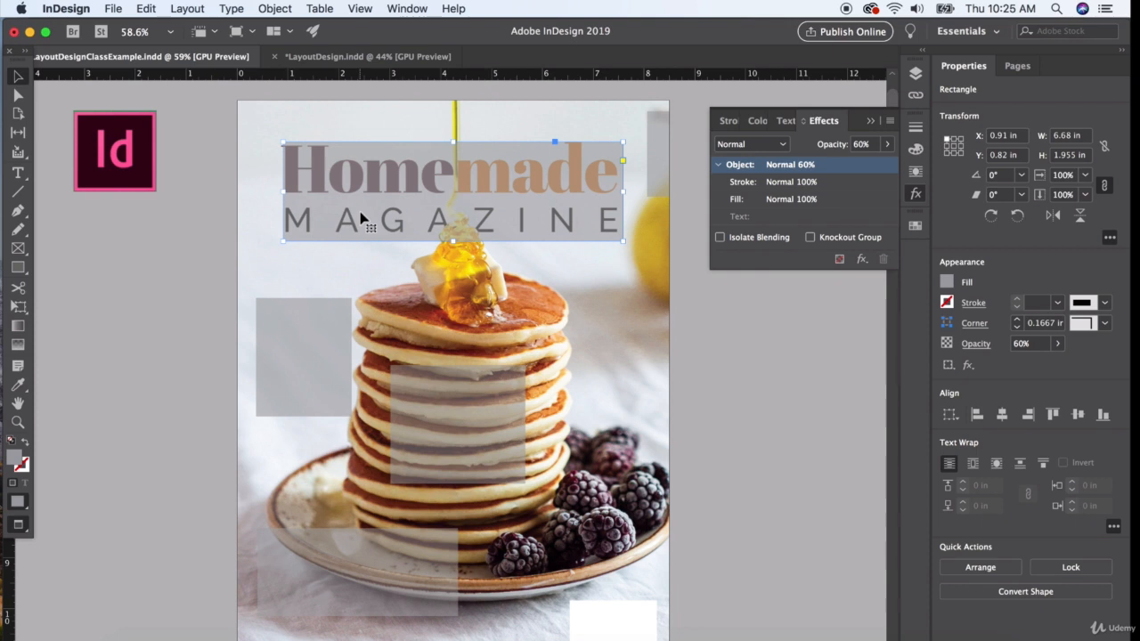
key(Delete)
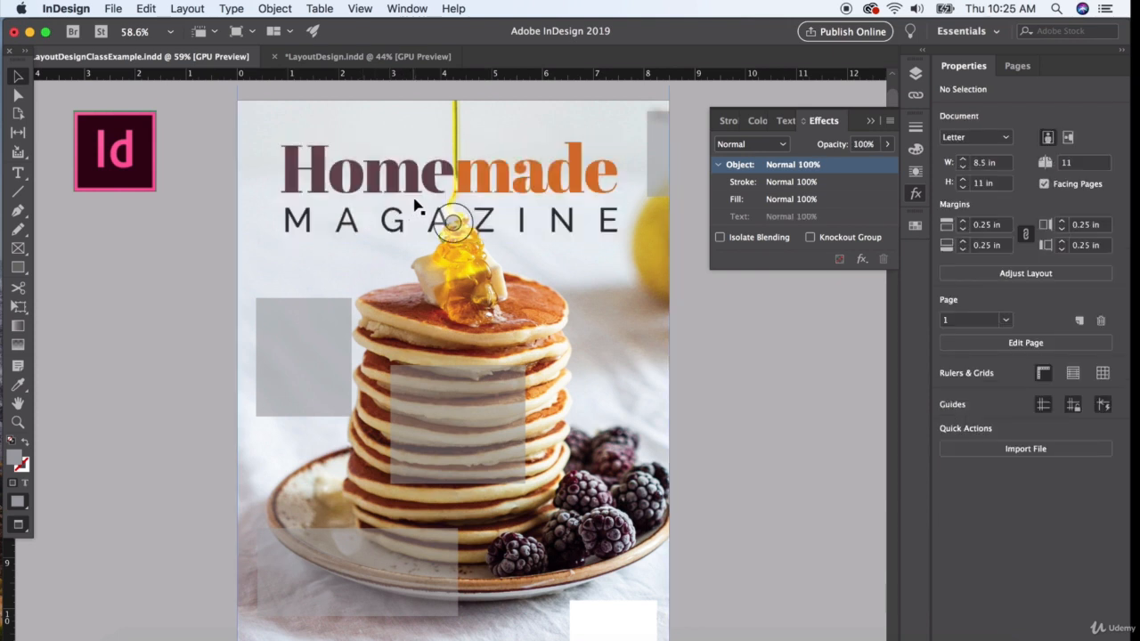
Step: Set the small grey rectangle at the page's upper right edge to 100% opacity and widen it to 0.74 in
scroll(411, 206, right, 2)
scroll(412, 207, up, 1)
scroll(419, 205, right, 3)
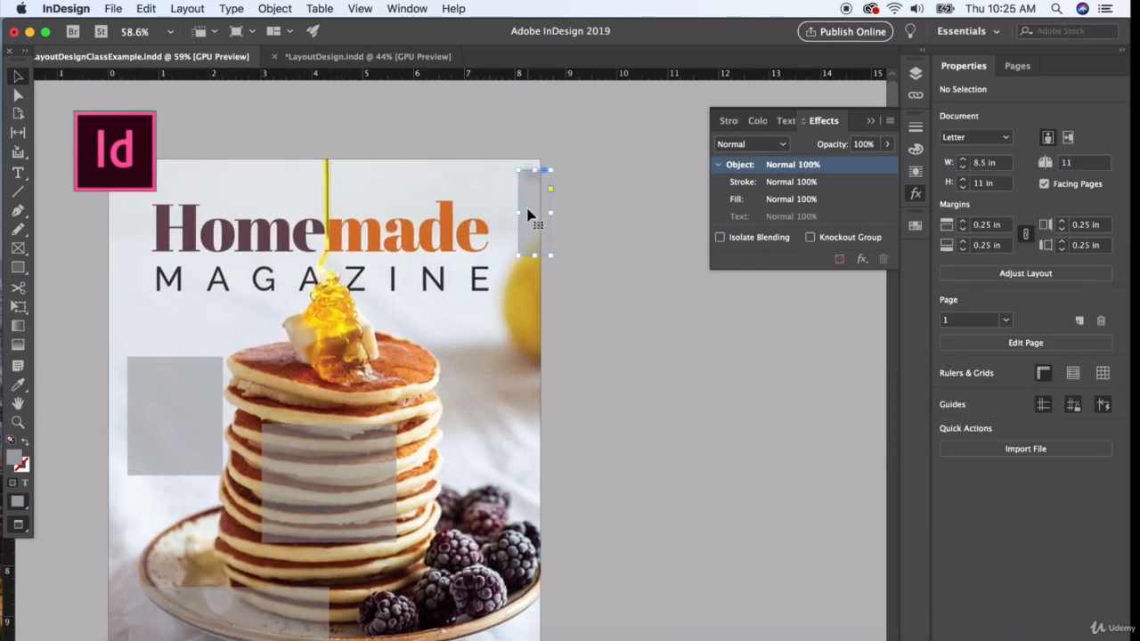
click(528, 212)
click(887, 144)
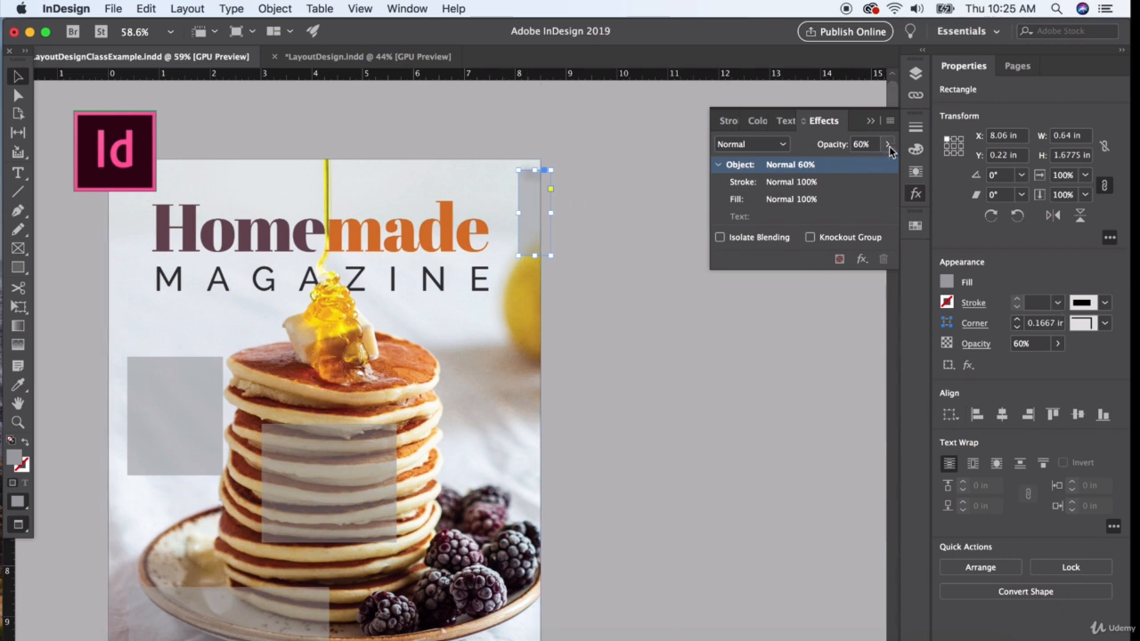
drag(855, 164, 888, 164)
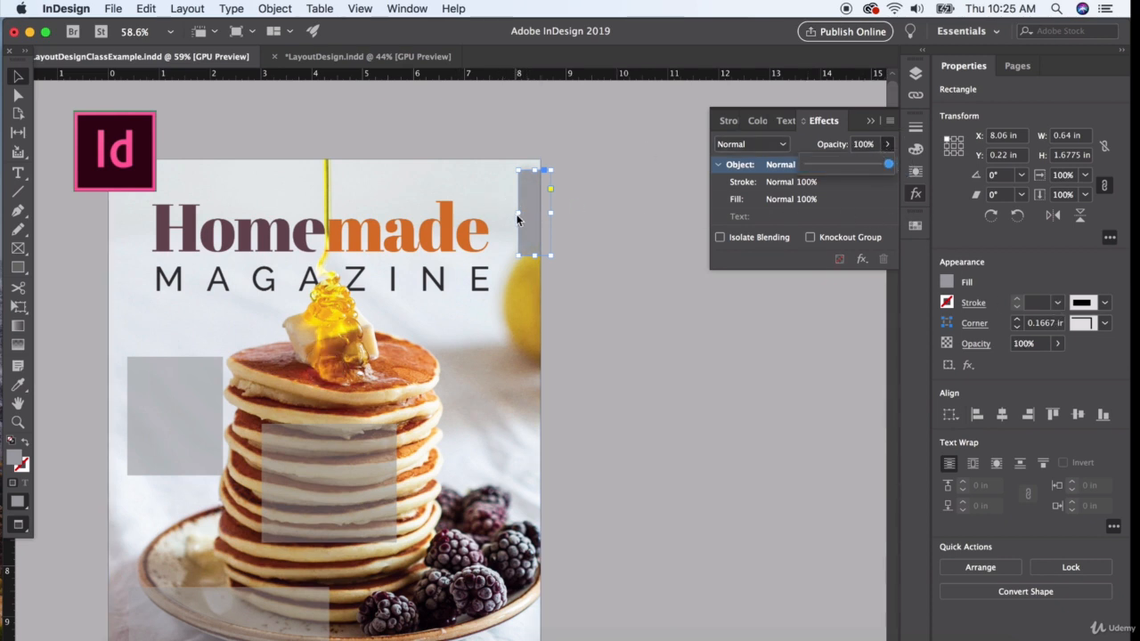
drag(519, 214, 513, 213)
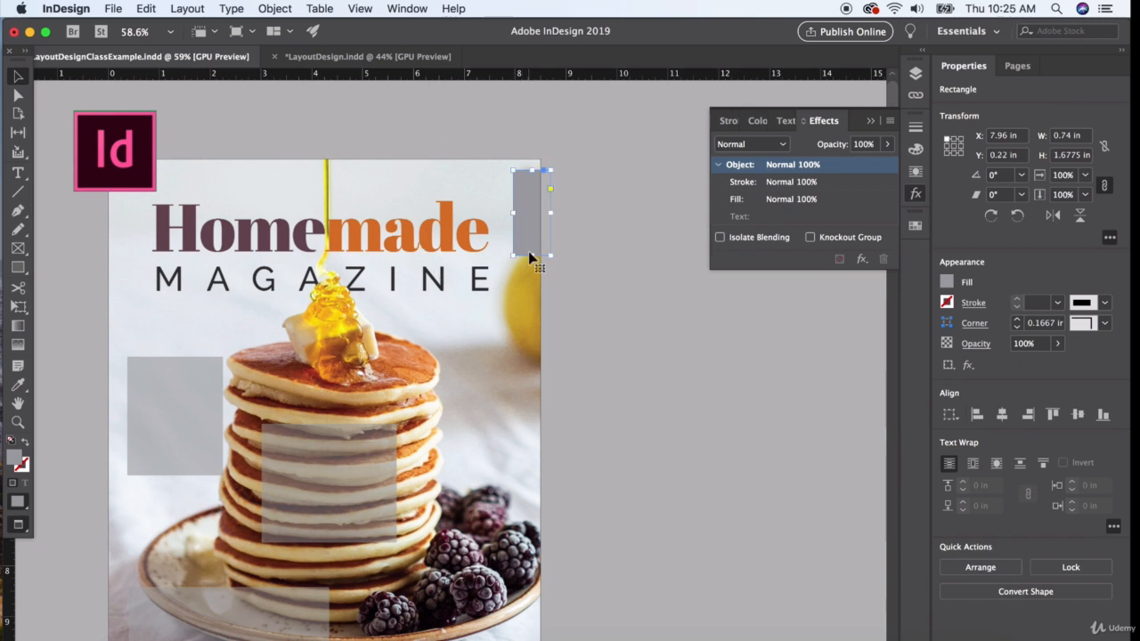
Step: Fill the rectangle at the page edge with the orange sampled from "made" in the title
key(i)
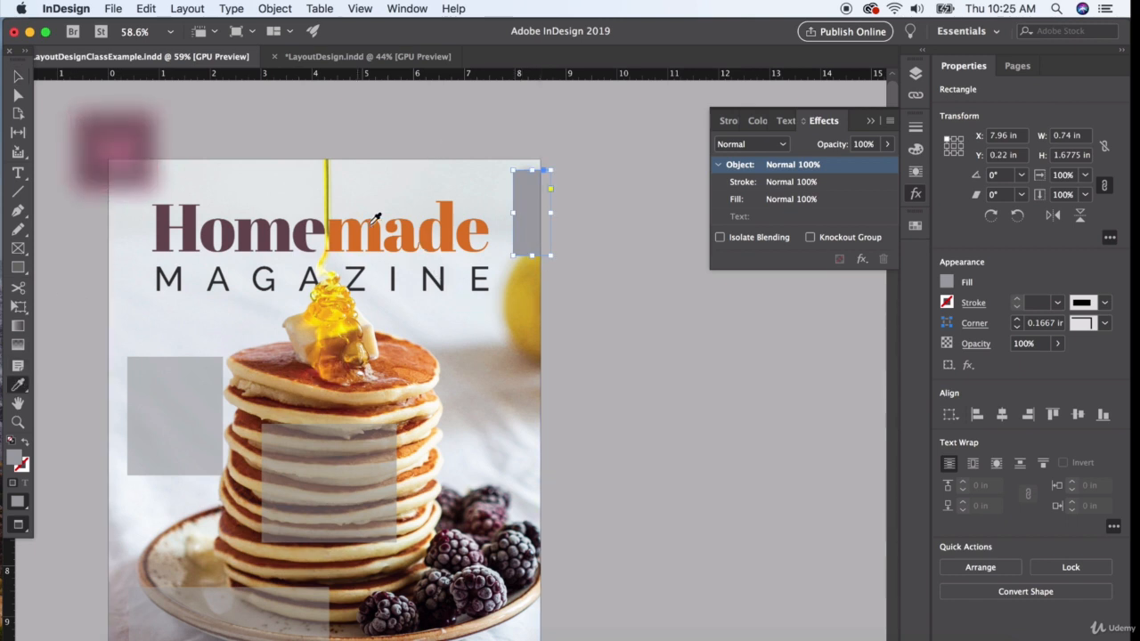
click(374, 223)
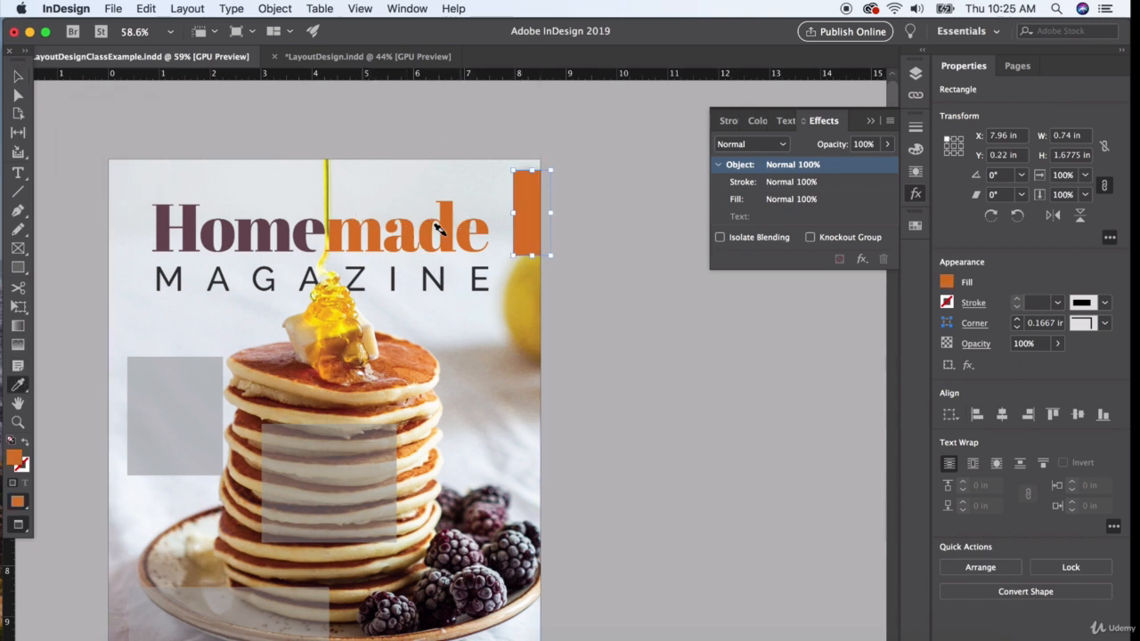
click(18, 77)
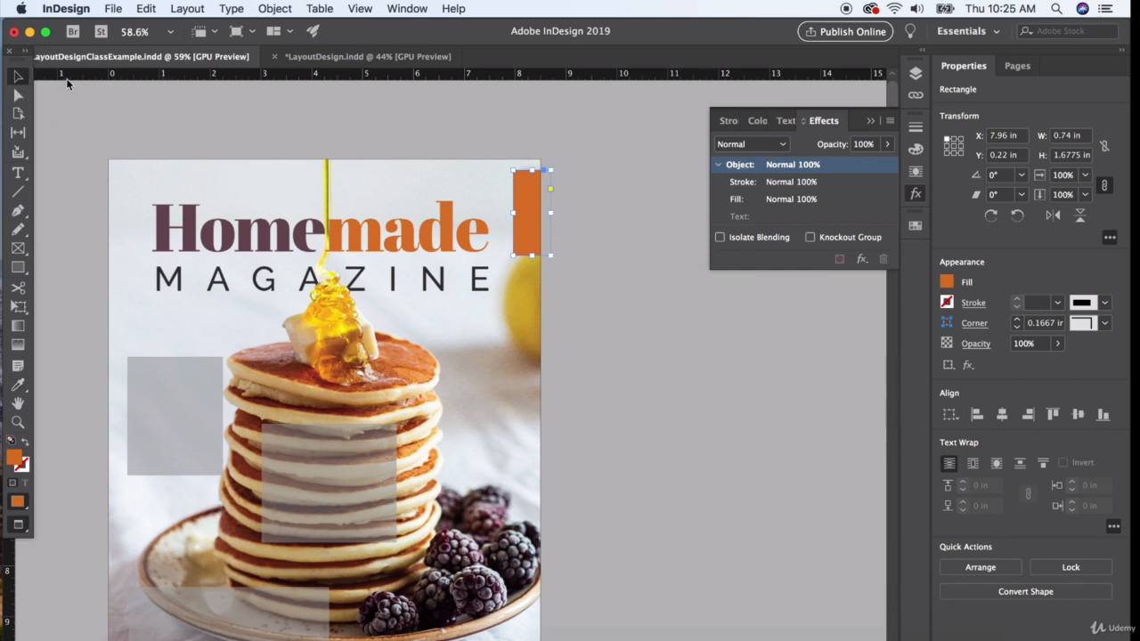
Step: Fill the rectangle at the page edge with the plum colour sampled from "Home" in the title, then deselect it
key(i)
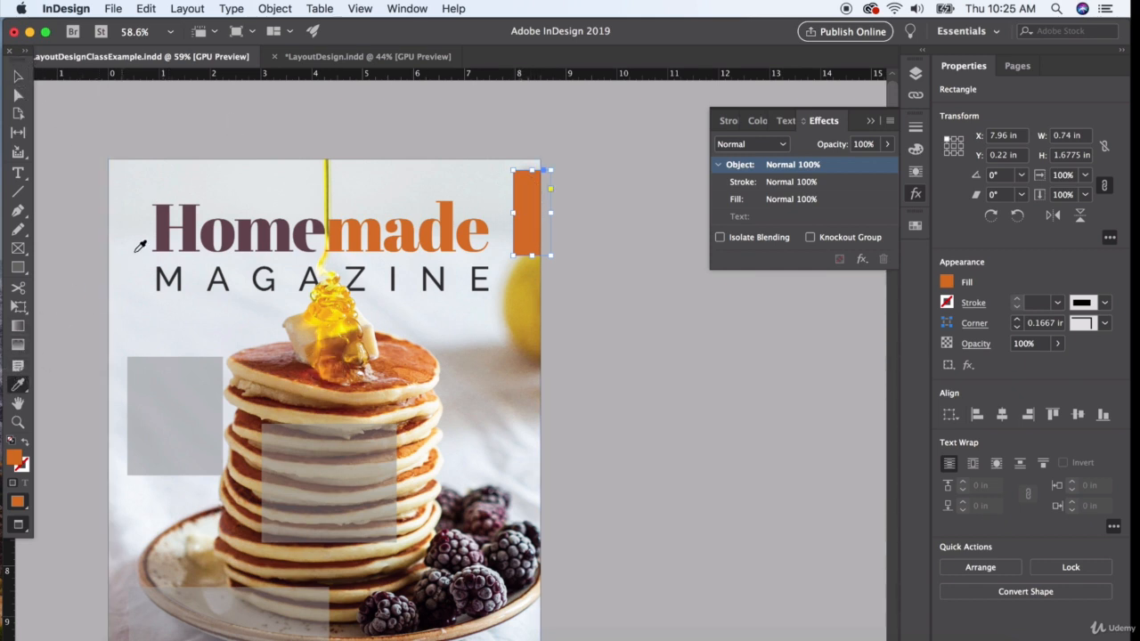
click(167, 223)
click(18, 77)
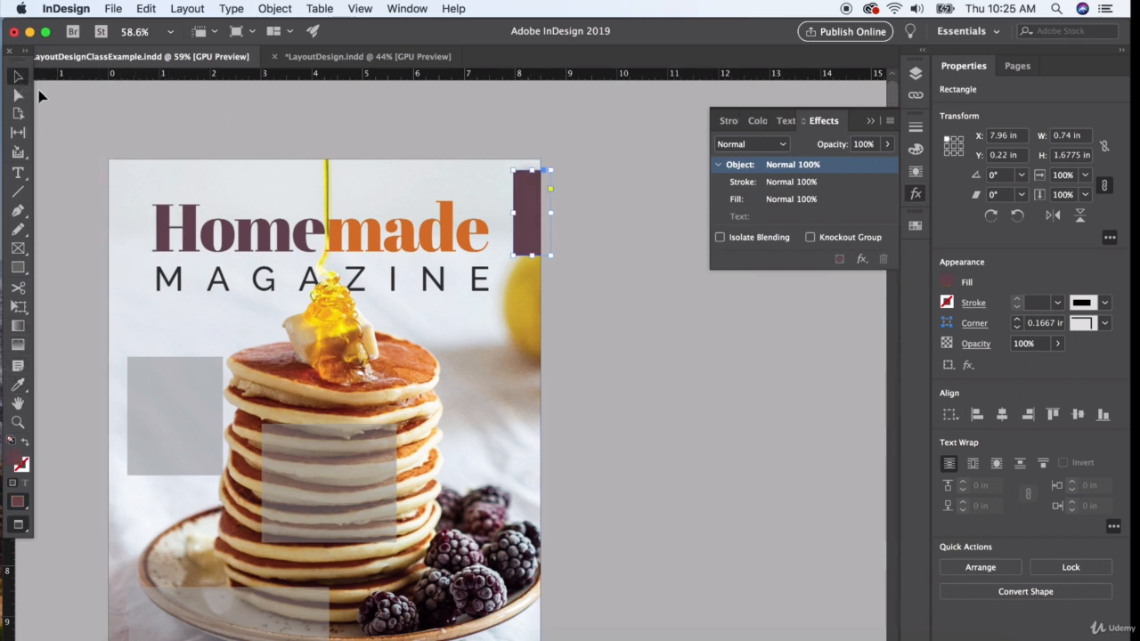
click(63, 139)
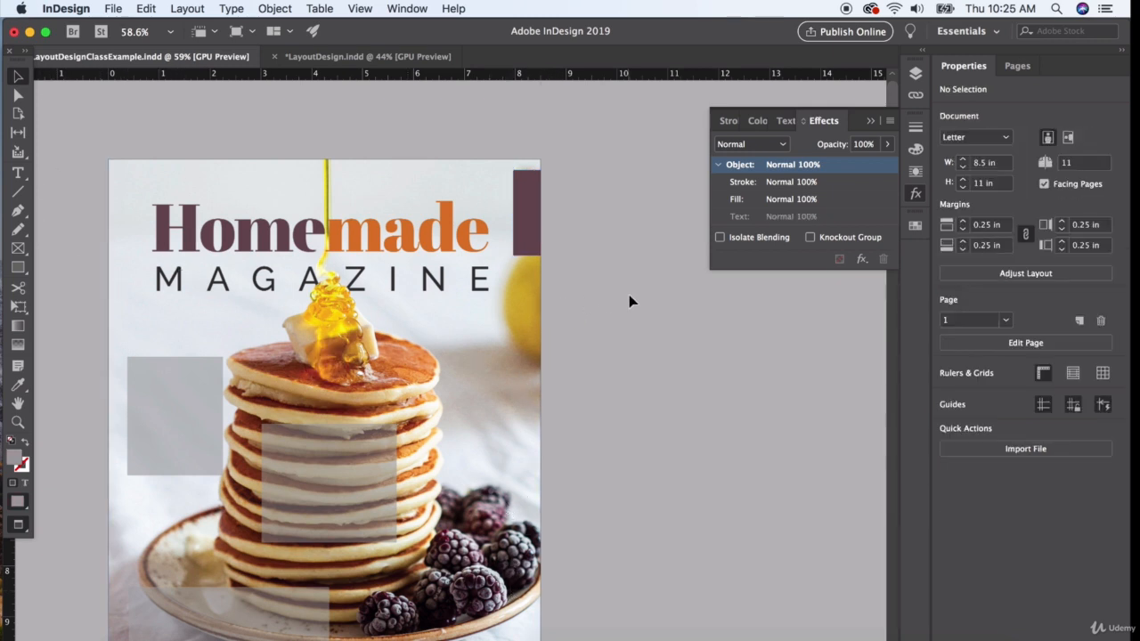
Step: Add a text frame reading "OCTOBER 2021" beneath the left part of the title and enlarge its text to 16 pt
click(18, 173)
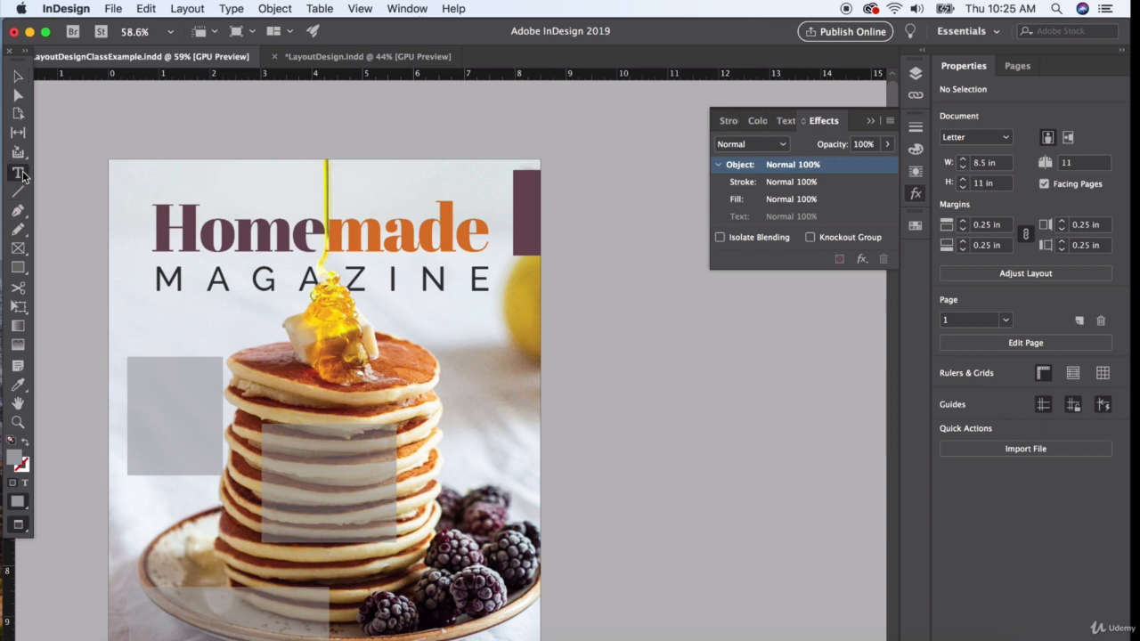
drag(142, 322, 246, 339)
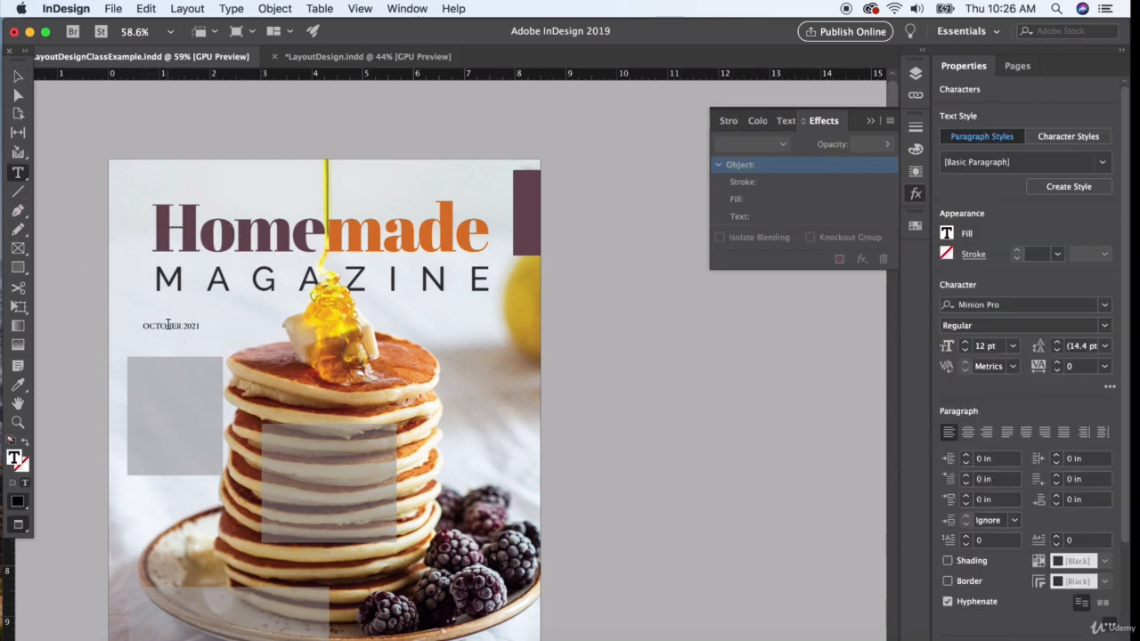
triple_click(169, 327)
key(super+shift+period)
key(super+shift+period)
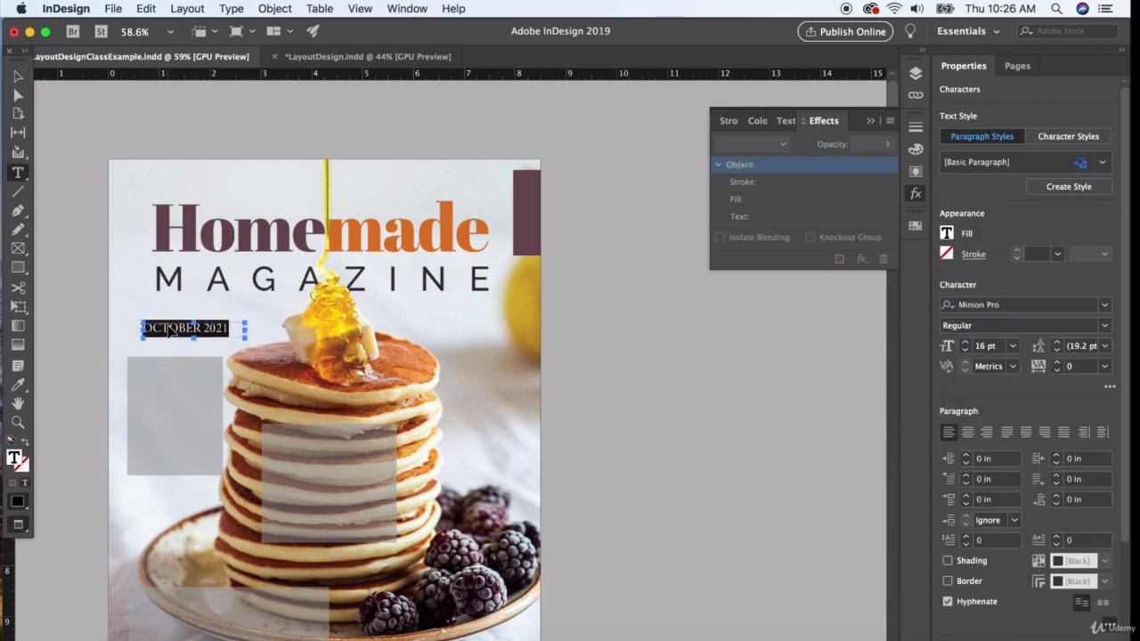
Step: Enlarge the "OCTOBER 2021" text to 18 pt and move its frame up beneath the left part of "MAGAZINE"
key(super+shift+period)
click(18, 76)
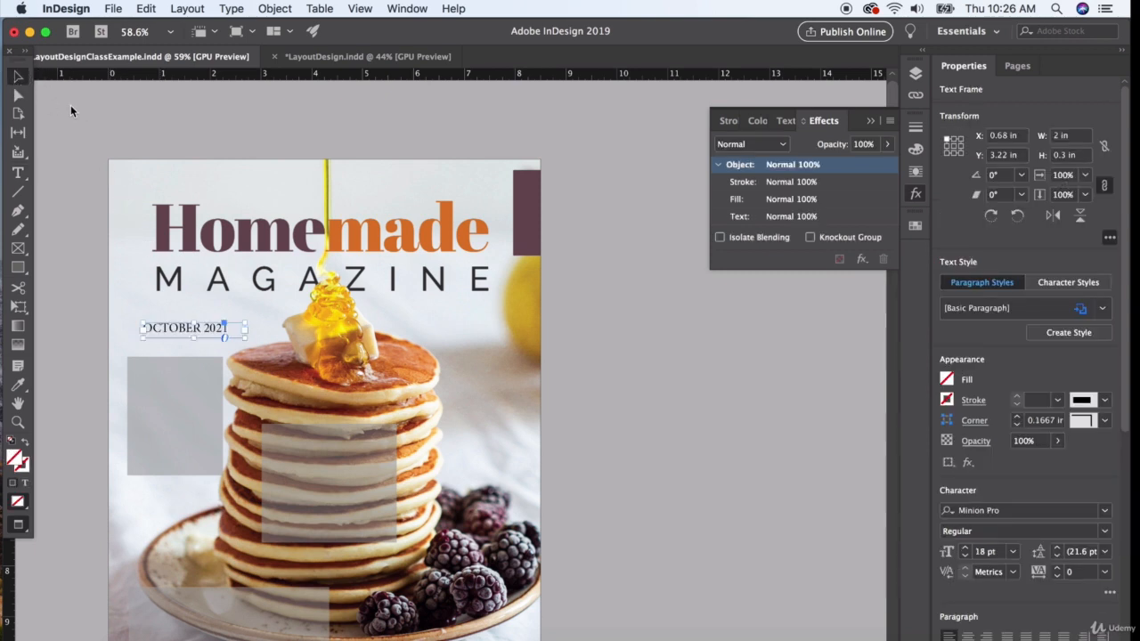
drag(178, 331, 200, 327)
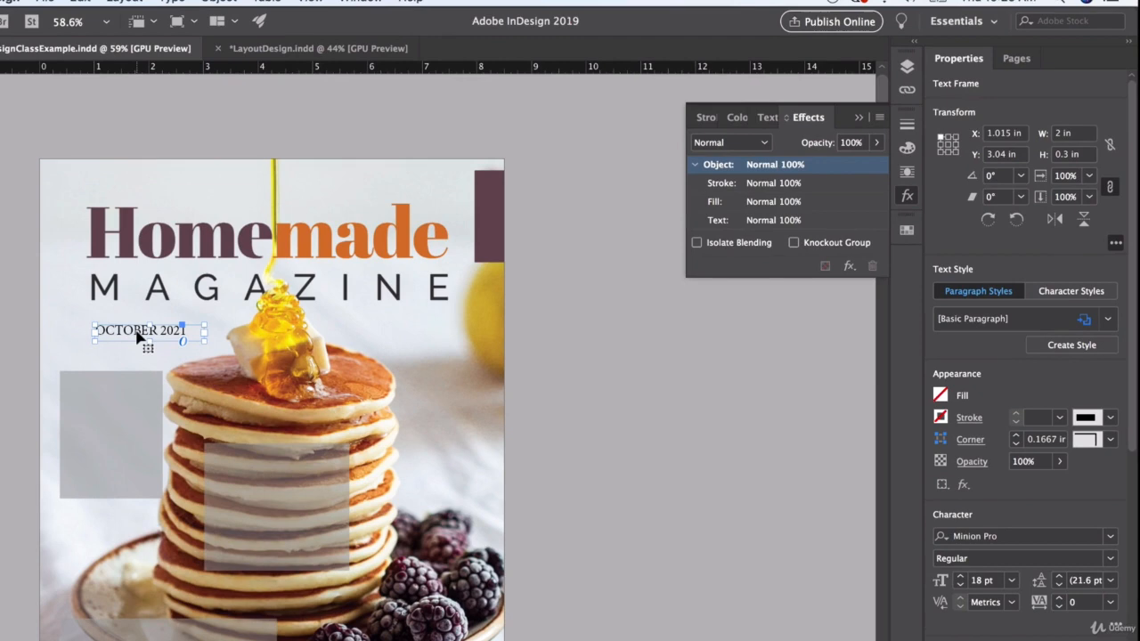
Step: Set the "OCTOBER 2021" text in the Abril Fatface font
triple_click(137, 331)
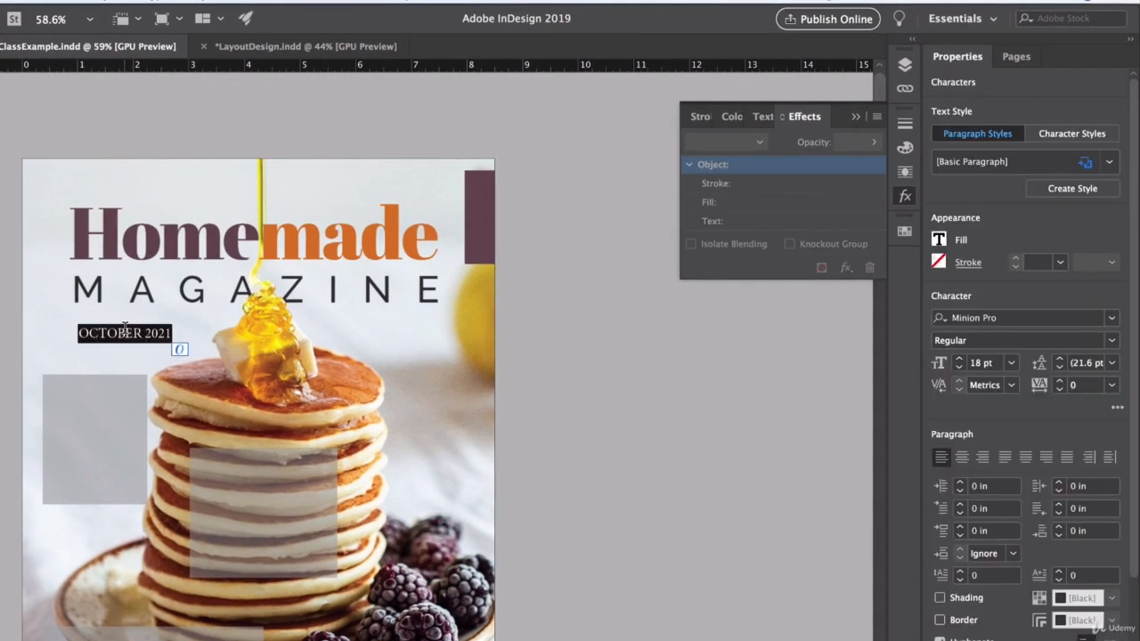
click(975, 316)
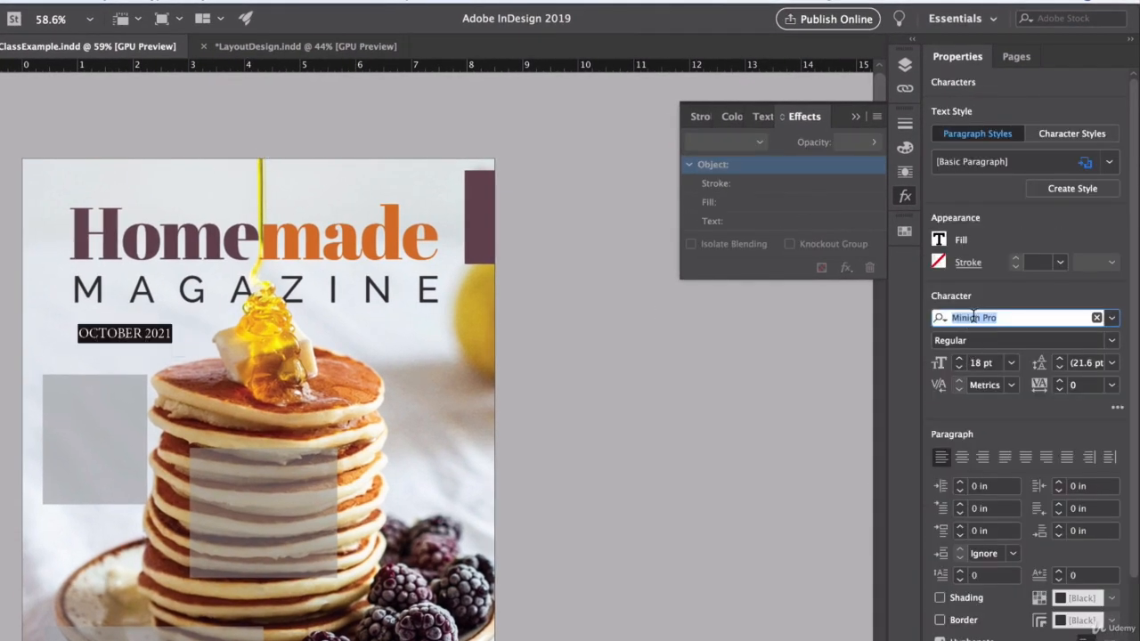
text(Abril)
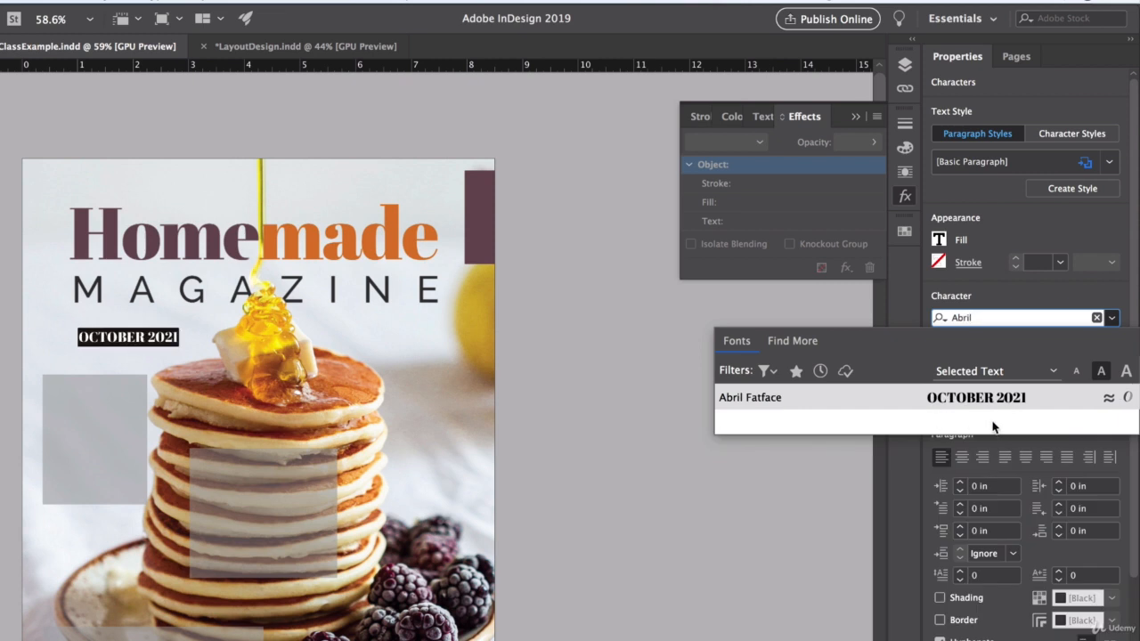
click(923, 399)
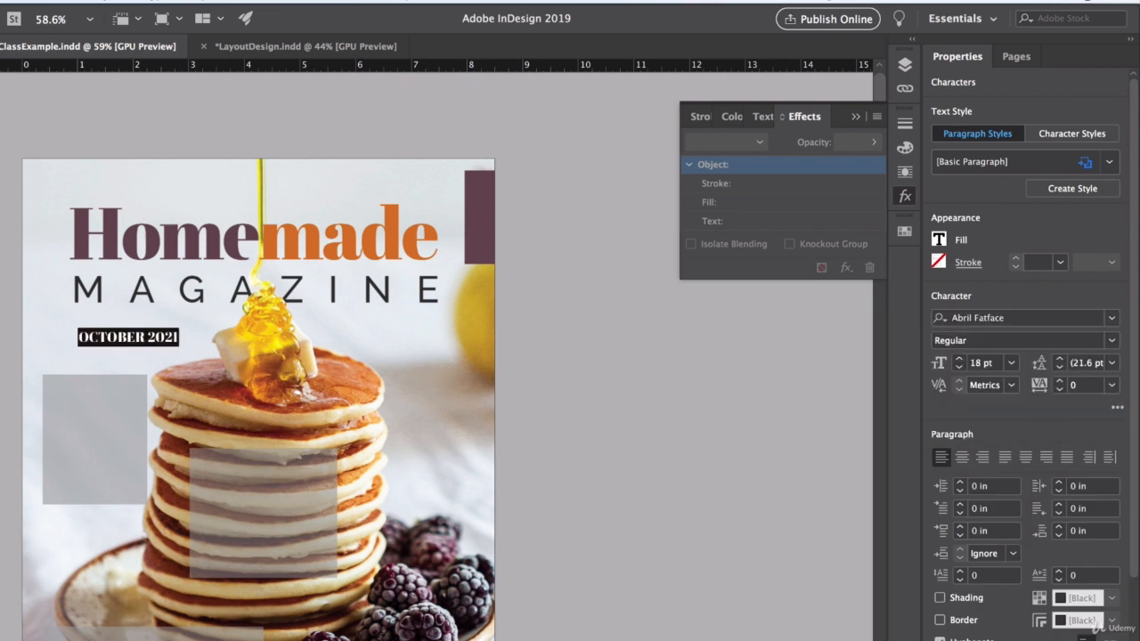
key(Escape)
Step: Rotate the "OCTOBER 2021" frame 90° and move it onto the plum rectangle at the page's upper right edge
click(109, 1)
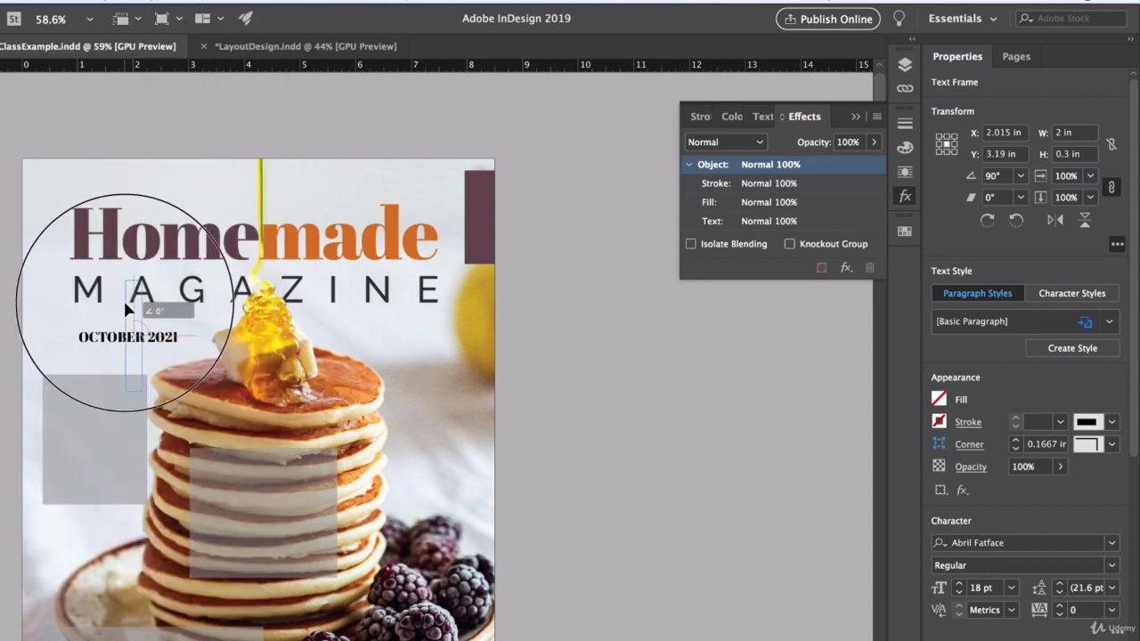
drag(123, 298, 122, 299)
drag(134, 343, 481, 219)
Step: Colour the vertical "OCTOBER 2021" text white and reduce it to 14 pt
double_click(482, 219)
key(super+a)
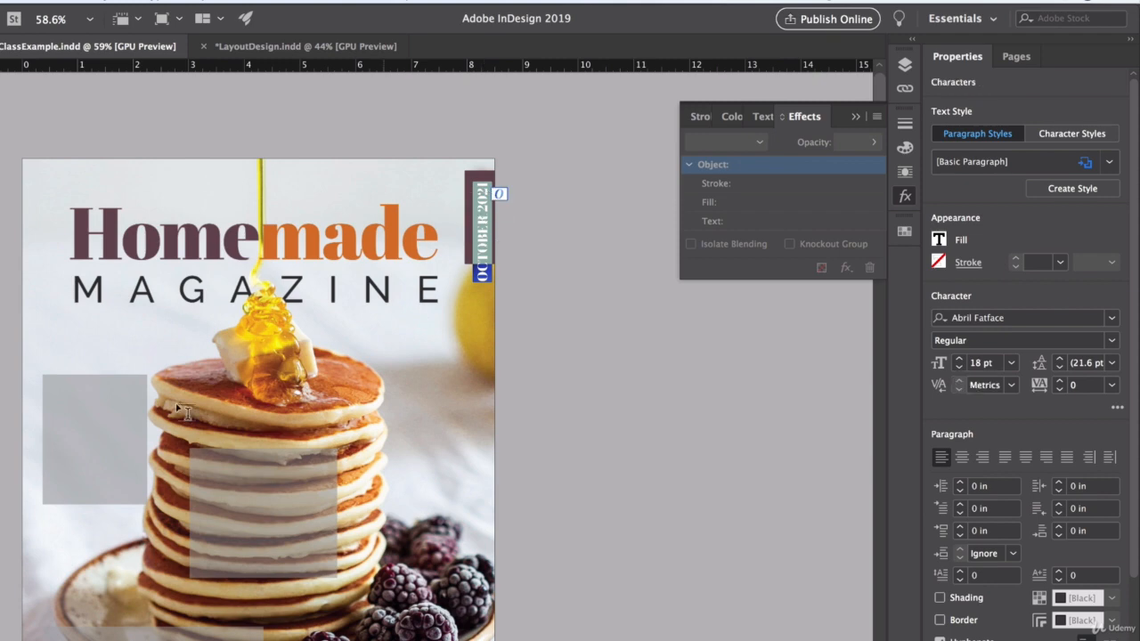
click(731, 117)
click(877, 231)
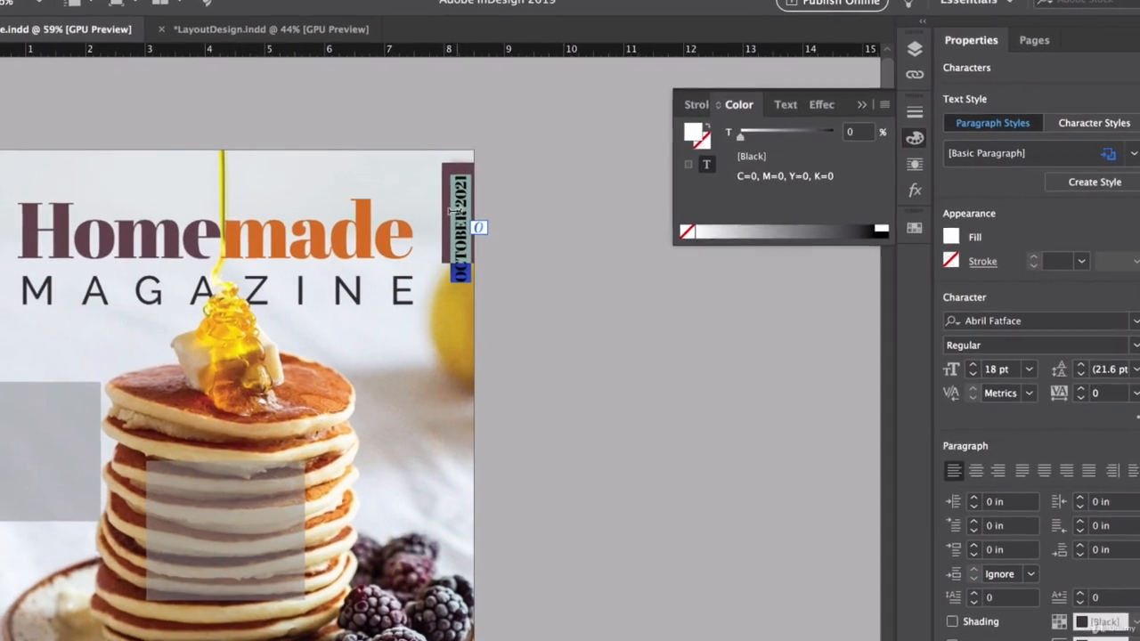
key(super+shift+comma)
key(super+shift+comma)
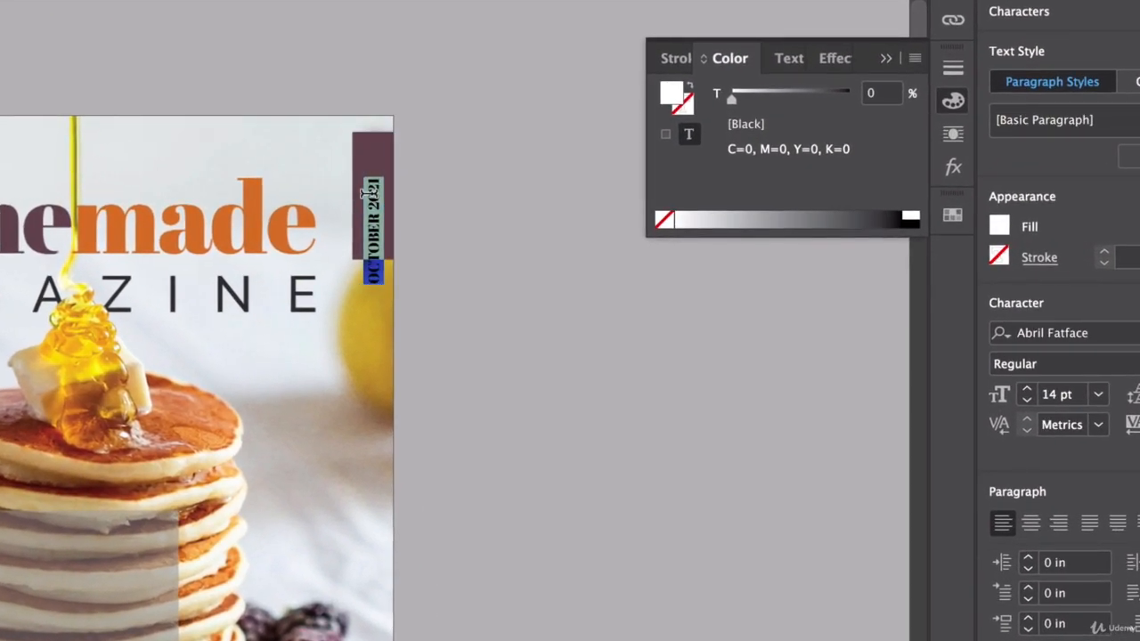
Step: Move the vertical date frame up to about Y 1.77 in so its text sits inside the plum rectangle
key(Escape)
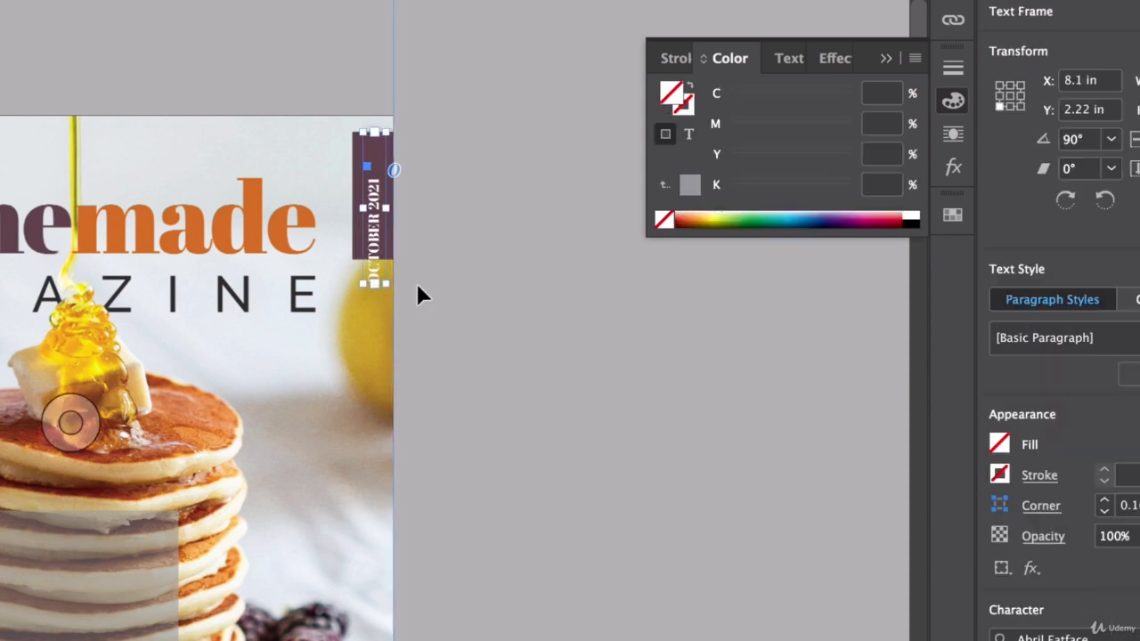
click(405, 240)
drag(375, 233, 378, 222)
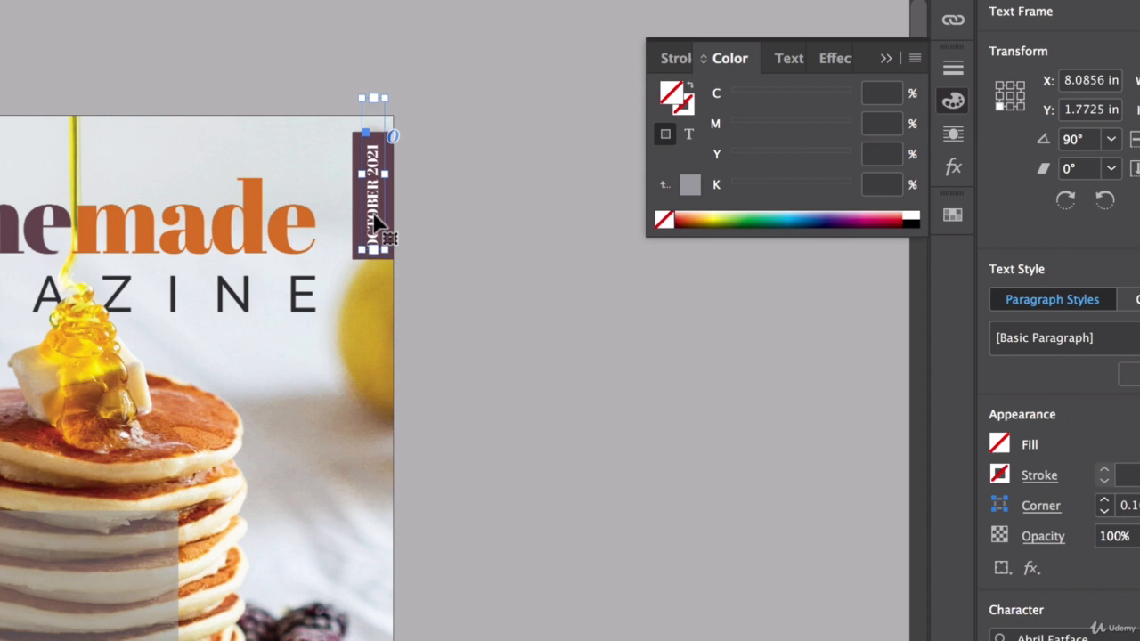
click(494, 233)
Step: Replace the word "OCTOBER" in the vertical date text with "October"
click(373, 199)
double_click(373, 199)
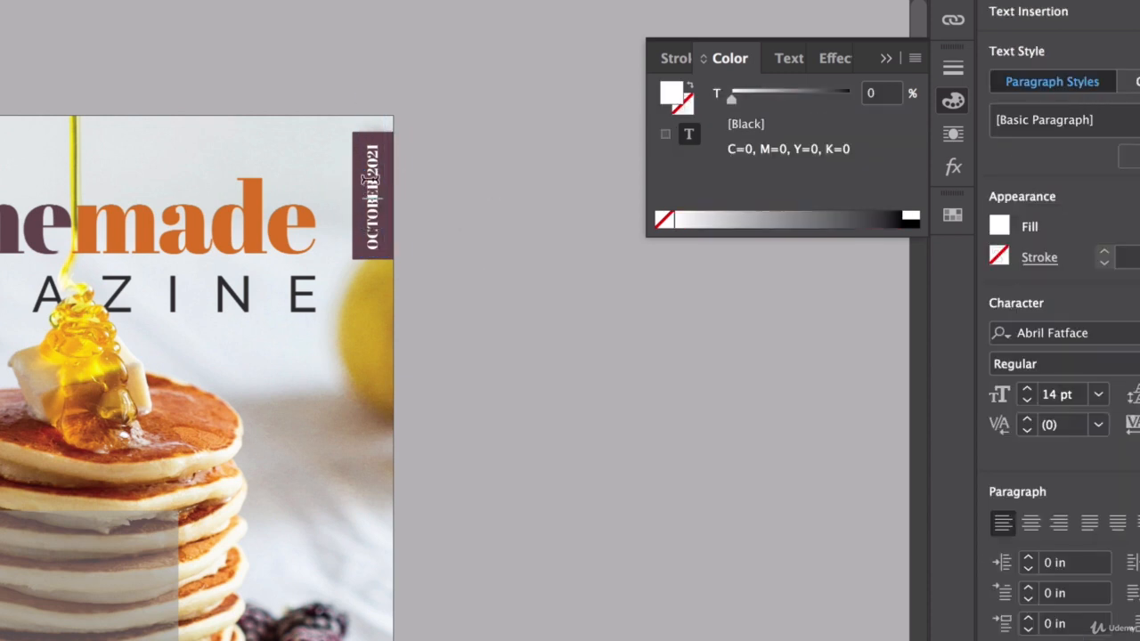
drag(373, 177, 377, 264)
text(October)
key(Escape)
Step: Nudge the "October 2021" frame up to about Y 1.69 in to centre its text in the plum rectangle, then deselect it
click(136, 103)
click(374, 191)
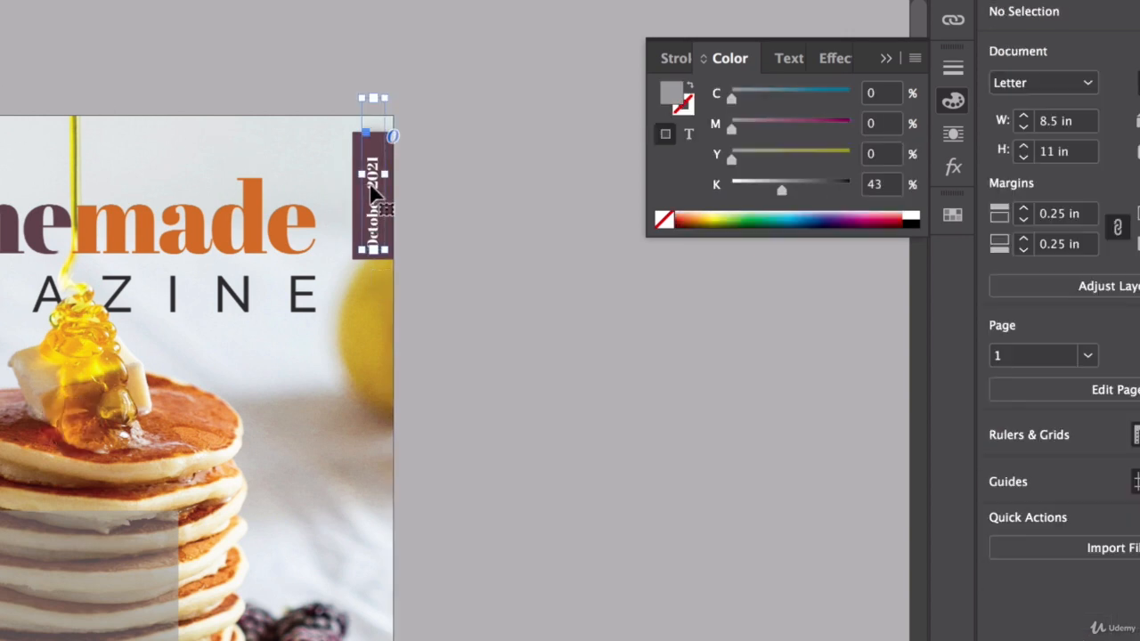
drag(374, 190, 374, 184)
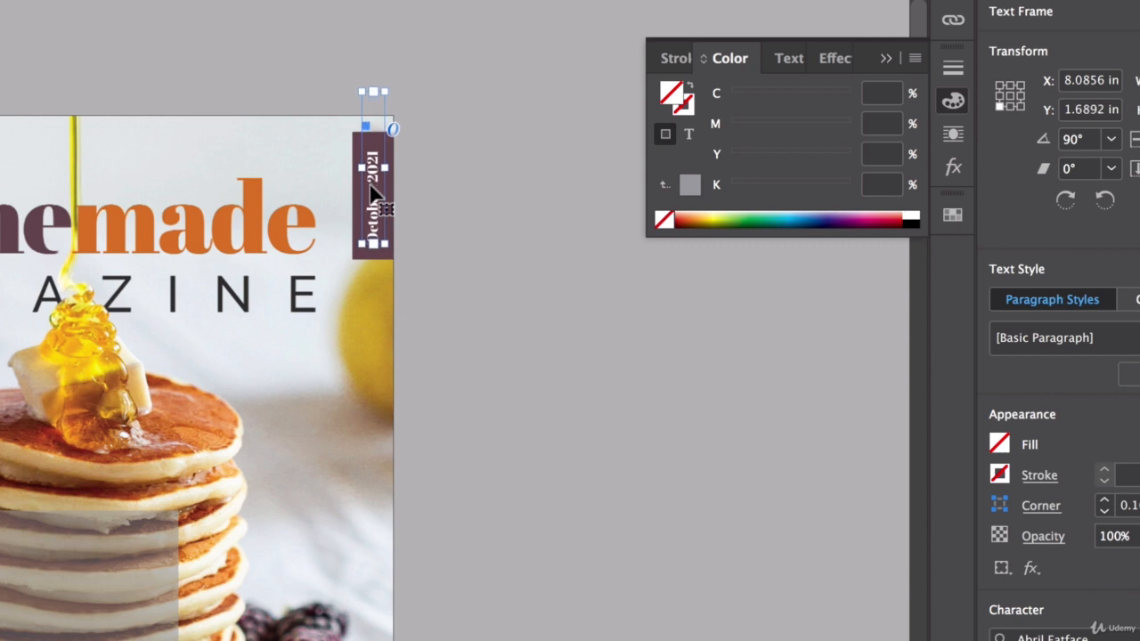
right_click(500, 220)
click(431, 221)
click(452, 179)
Step: Give the plum rectangle behind "October 2021" rounded corners
scroll(452, 181, up, 5)
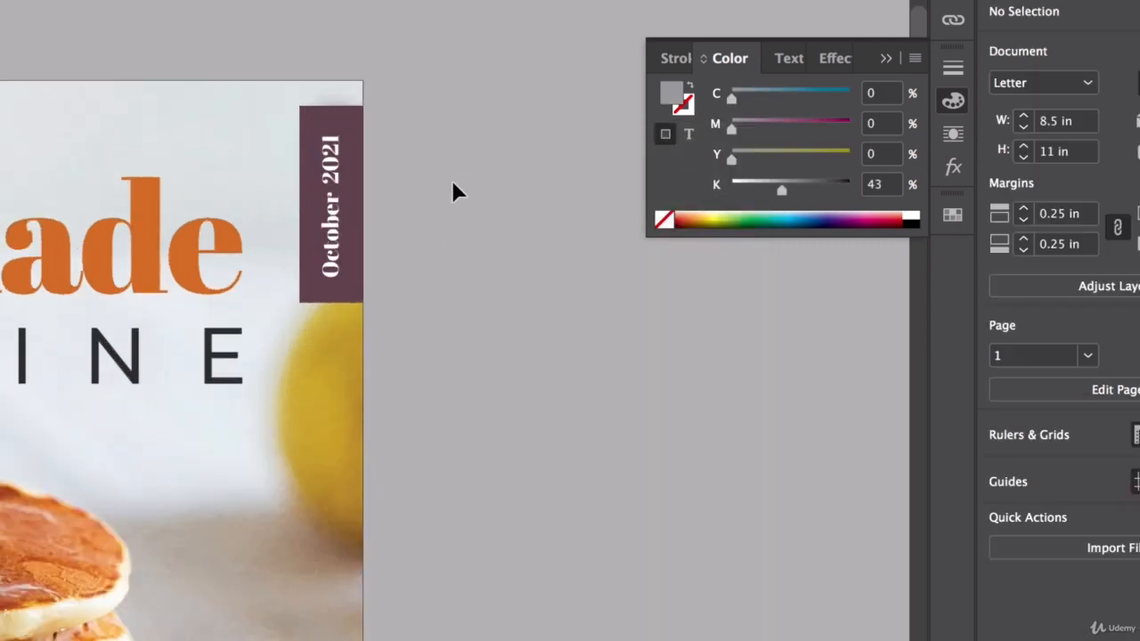
scroll(445, 190, up, 1)
scroll(289, 290, up, 3)
scroll(277, 307, left, 2)
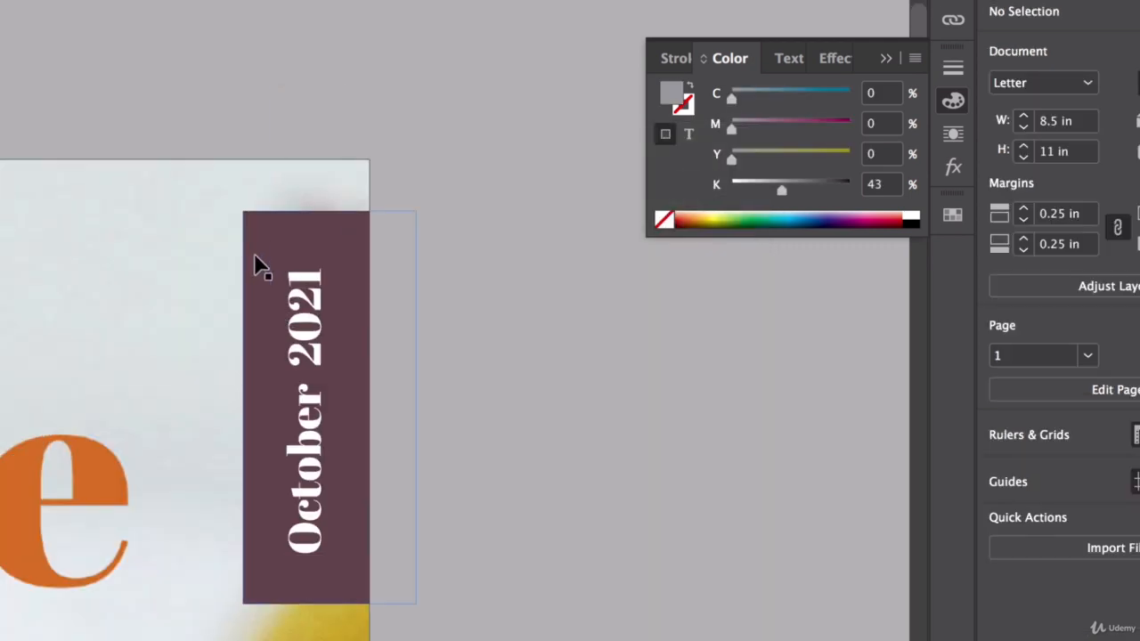
click(259, 228)
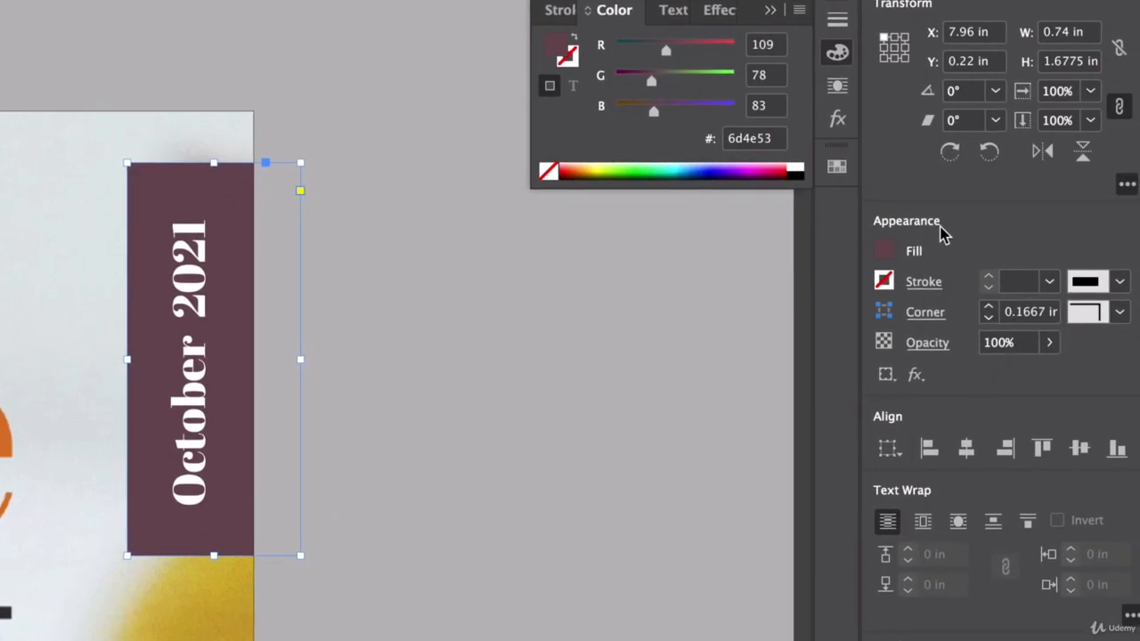
click(1119, 311)
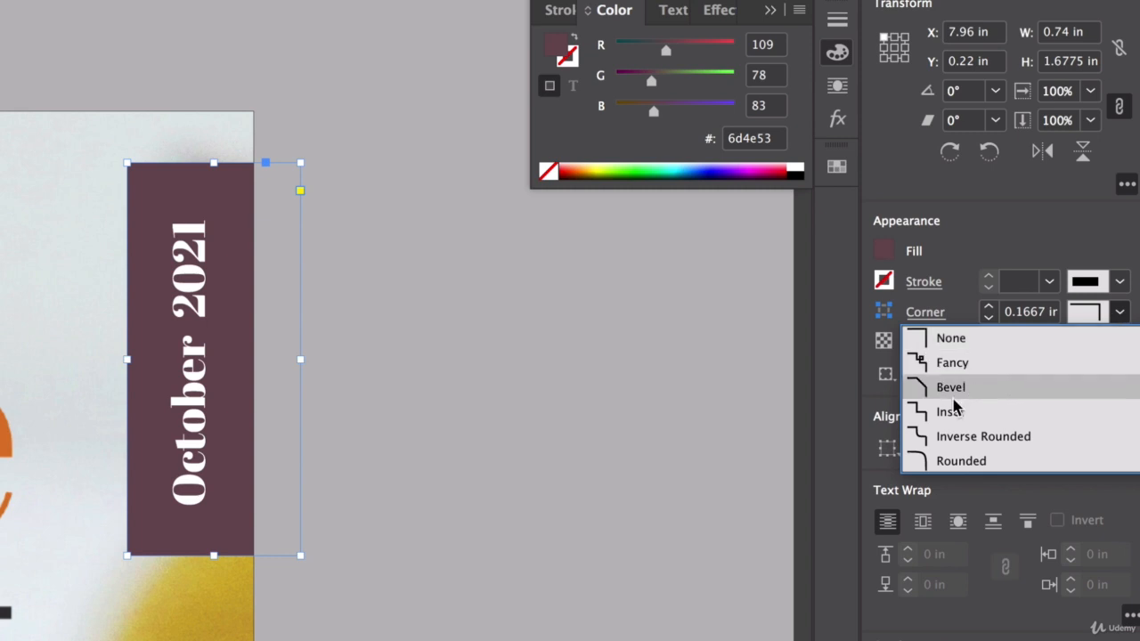
click(949, 460)
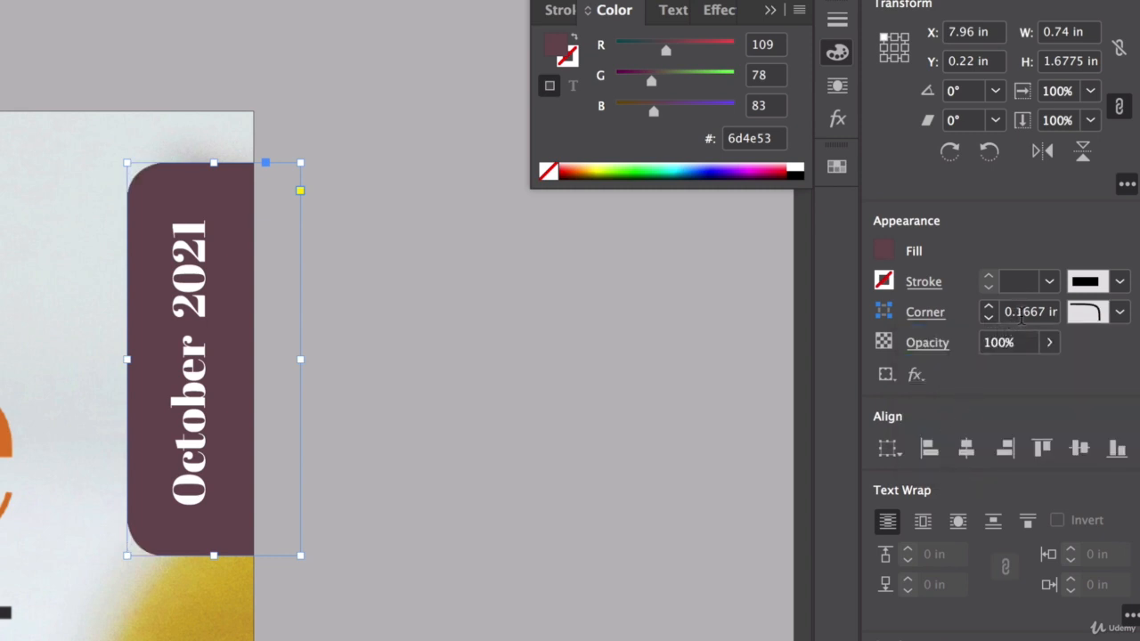
click(432, 356)
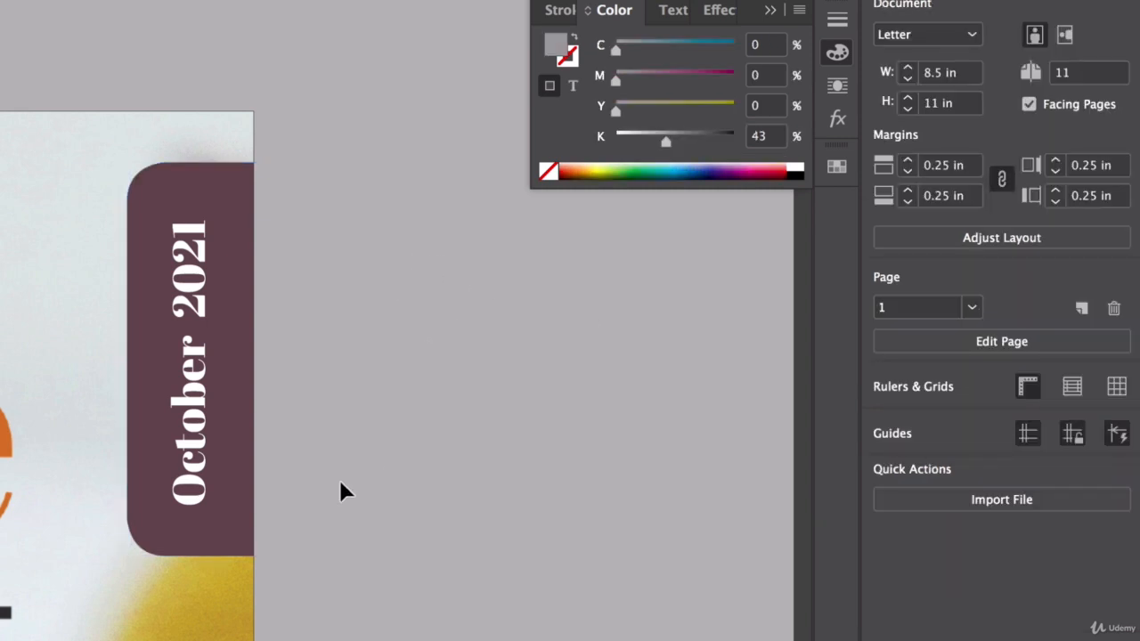
Step: Set the plum rectangle's corner size to 0.0667 in and deselect it
click(143, 390)
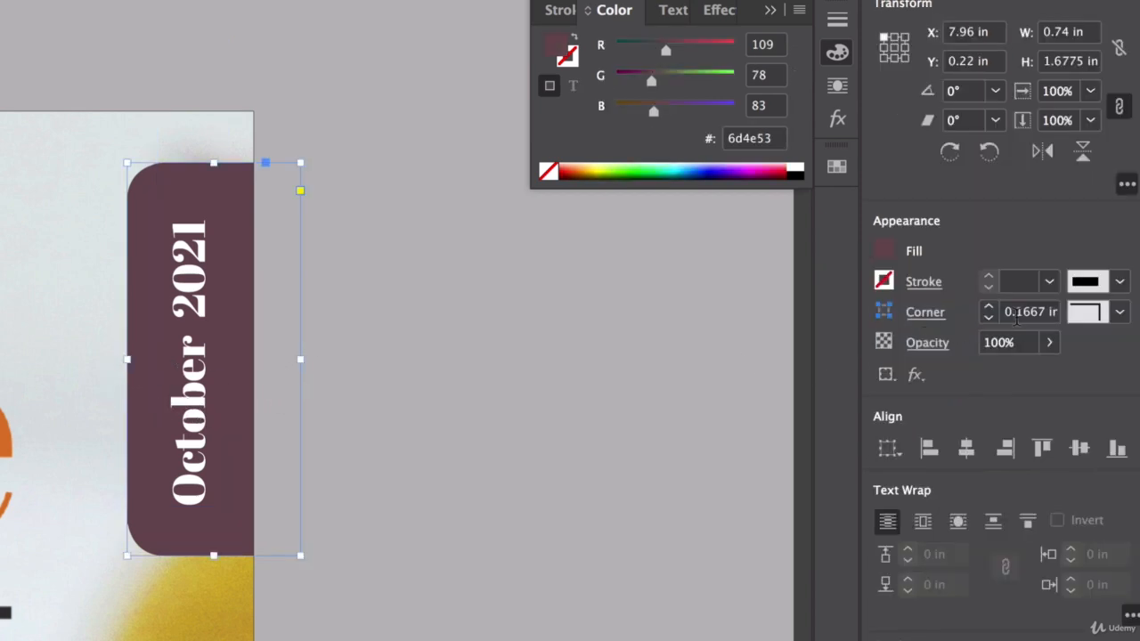
drag(1017, 317, 1023, 321)
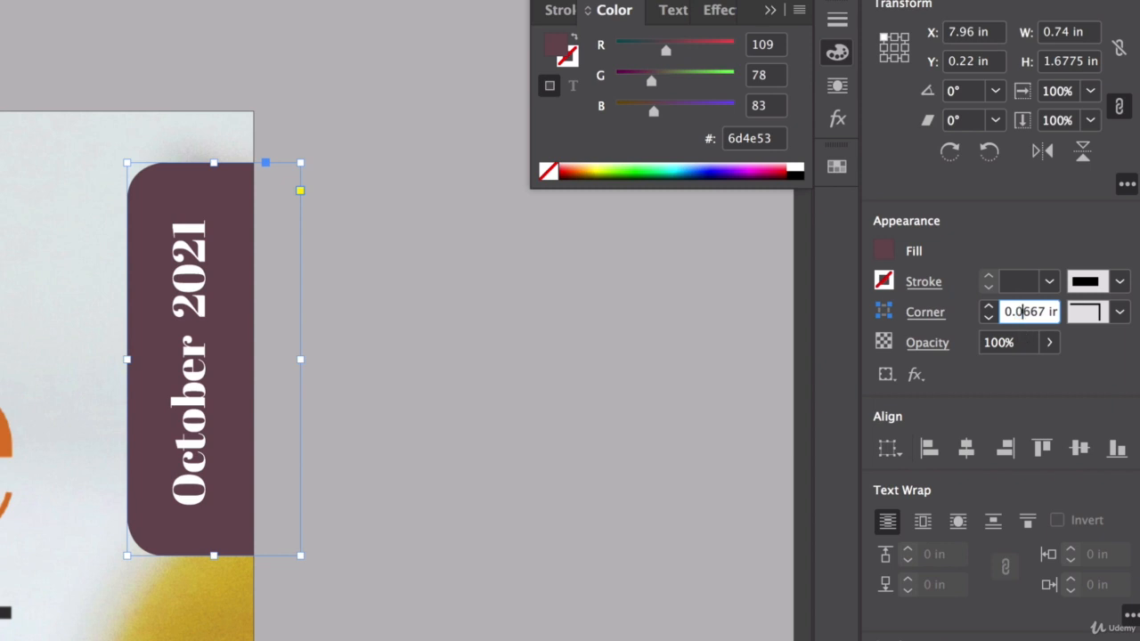
key(Return)
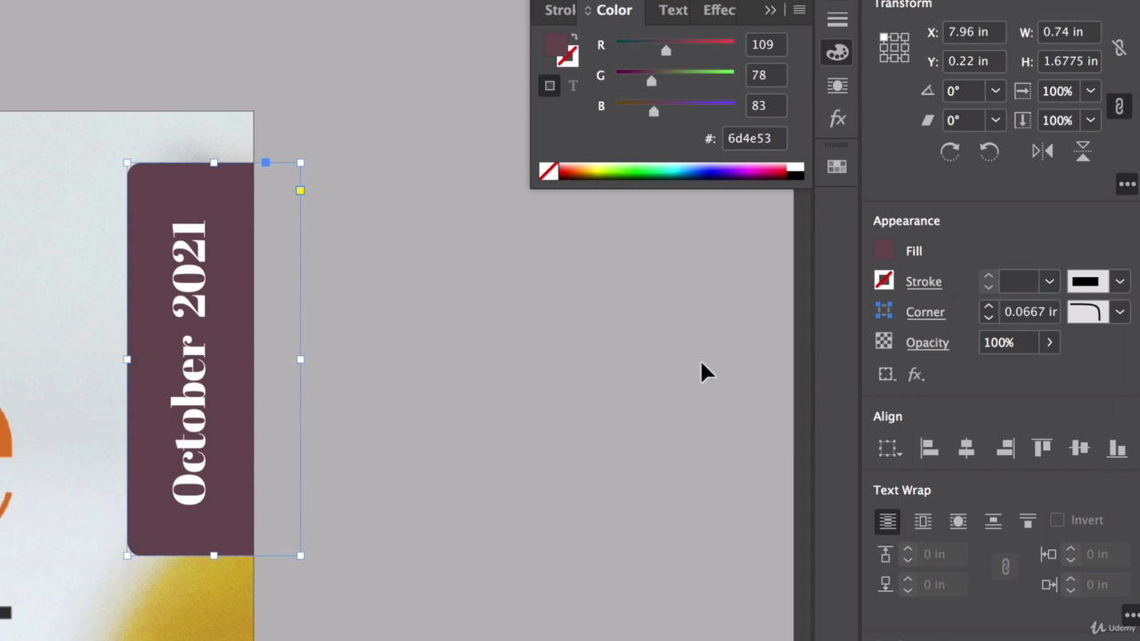
click(455, 486)
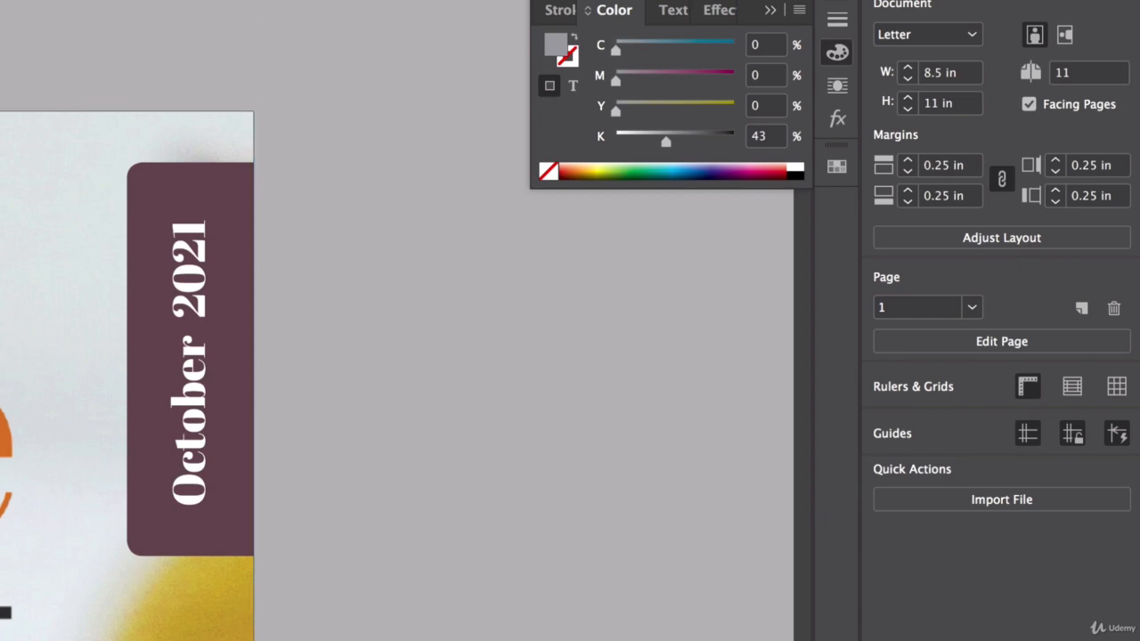
Step: Select the grey placeholder rectangle beside the upper left of the pancake stack
scroll(315, 611, down, 8)
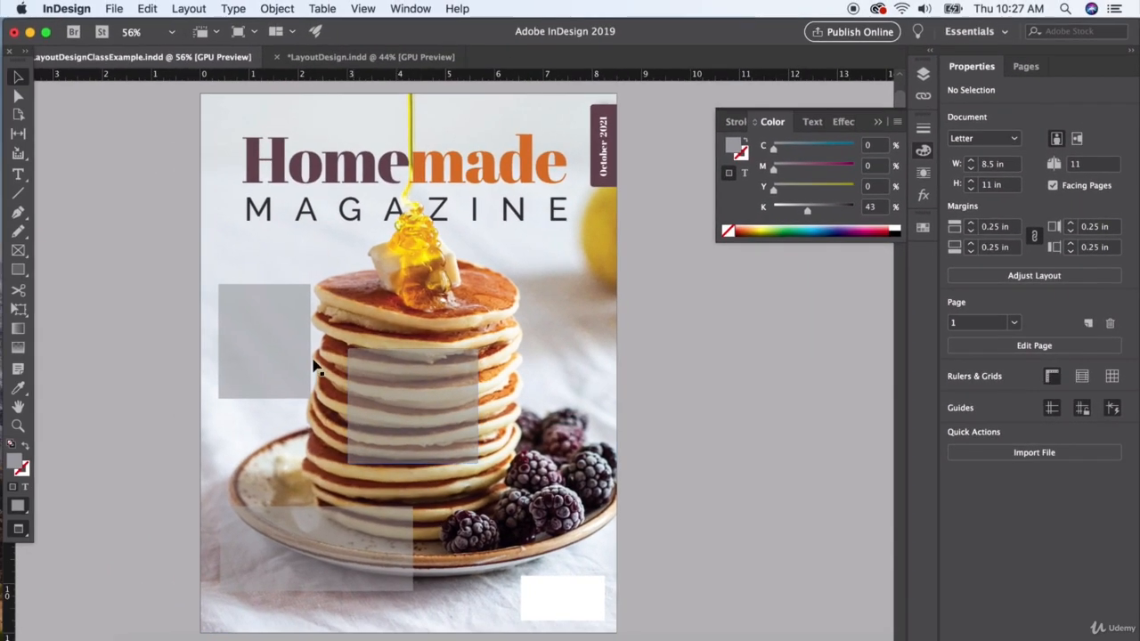
click(264, 319)
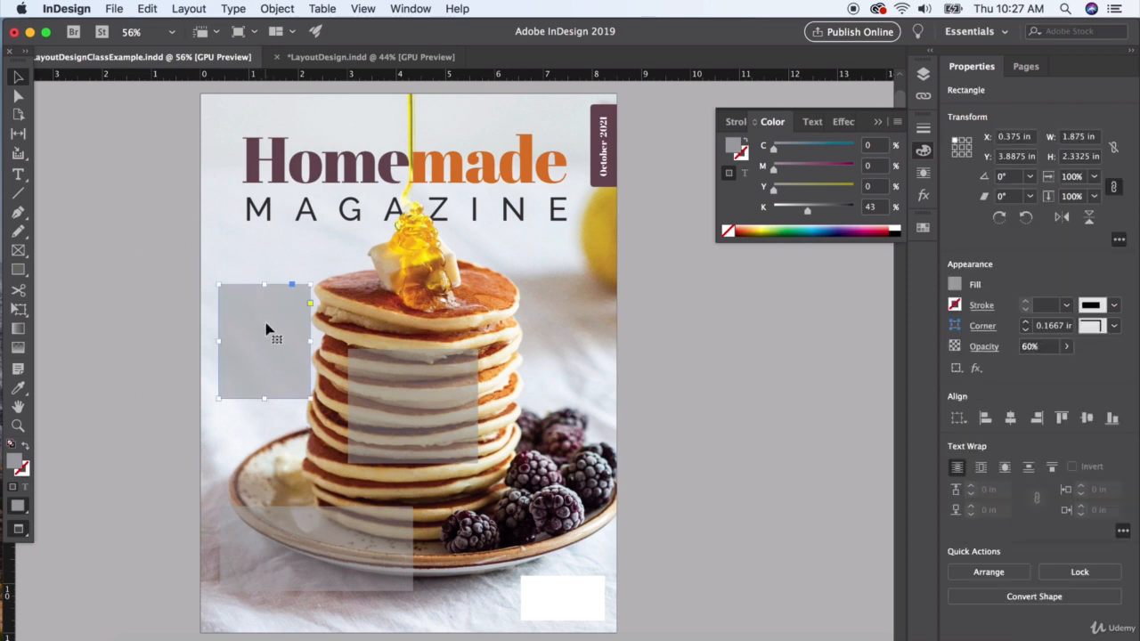